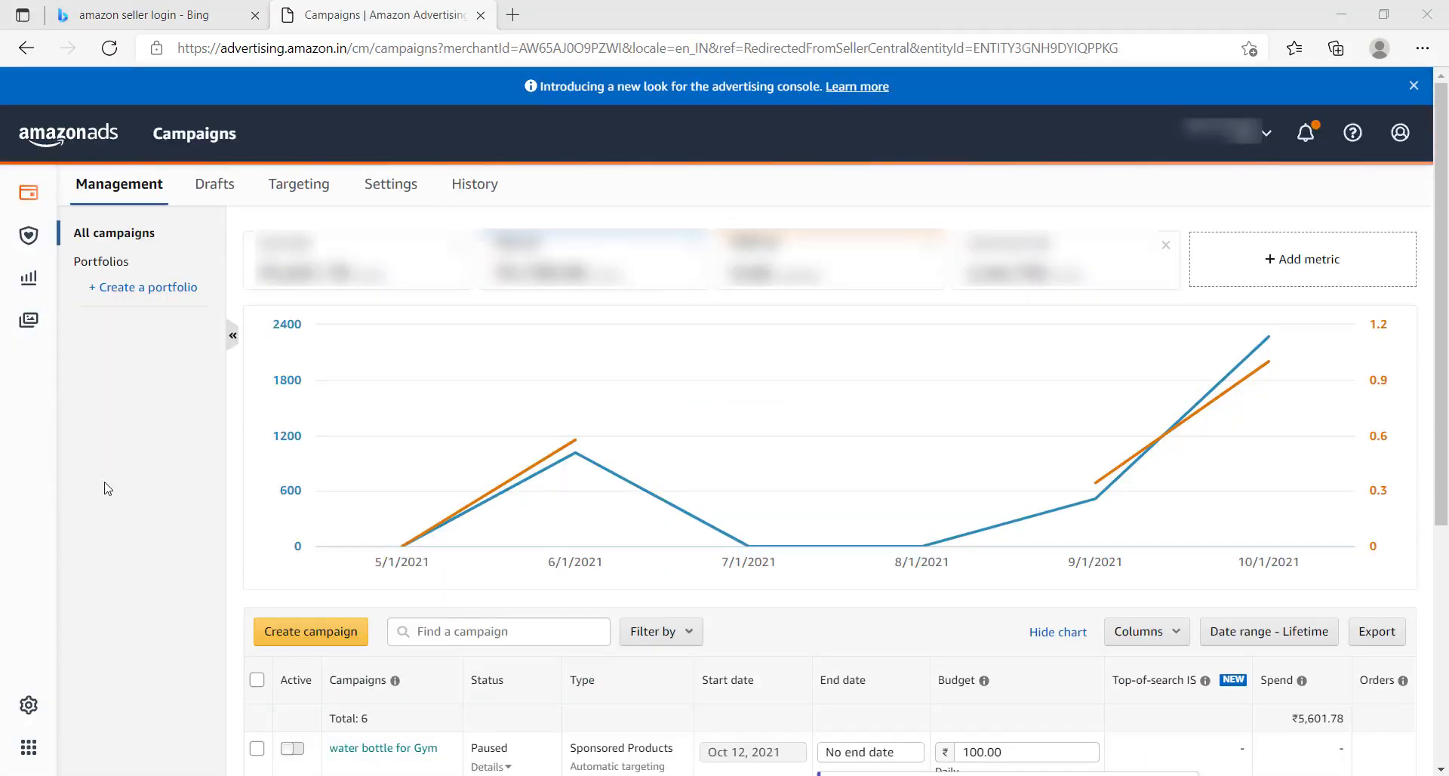
- Create a new Sponsored Products campaign and name it Demo Auto Ads 01
click(315, 640)
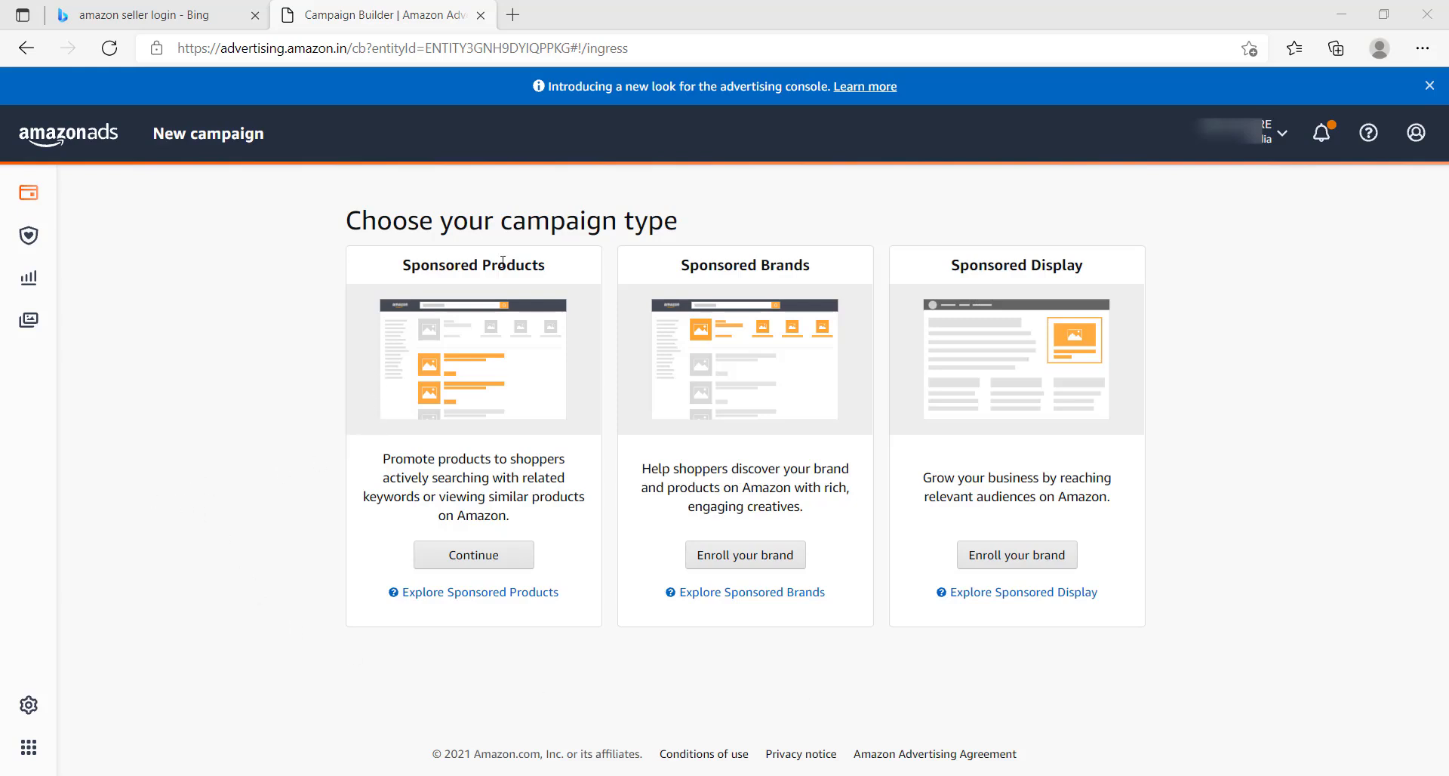
click(468, 561)
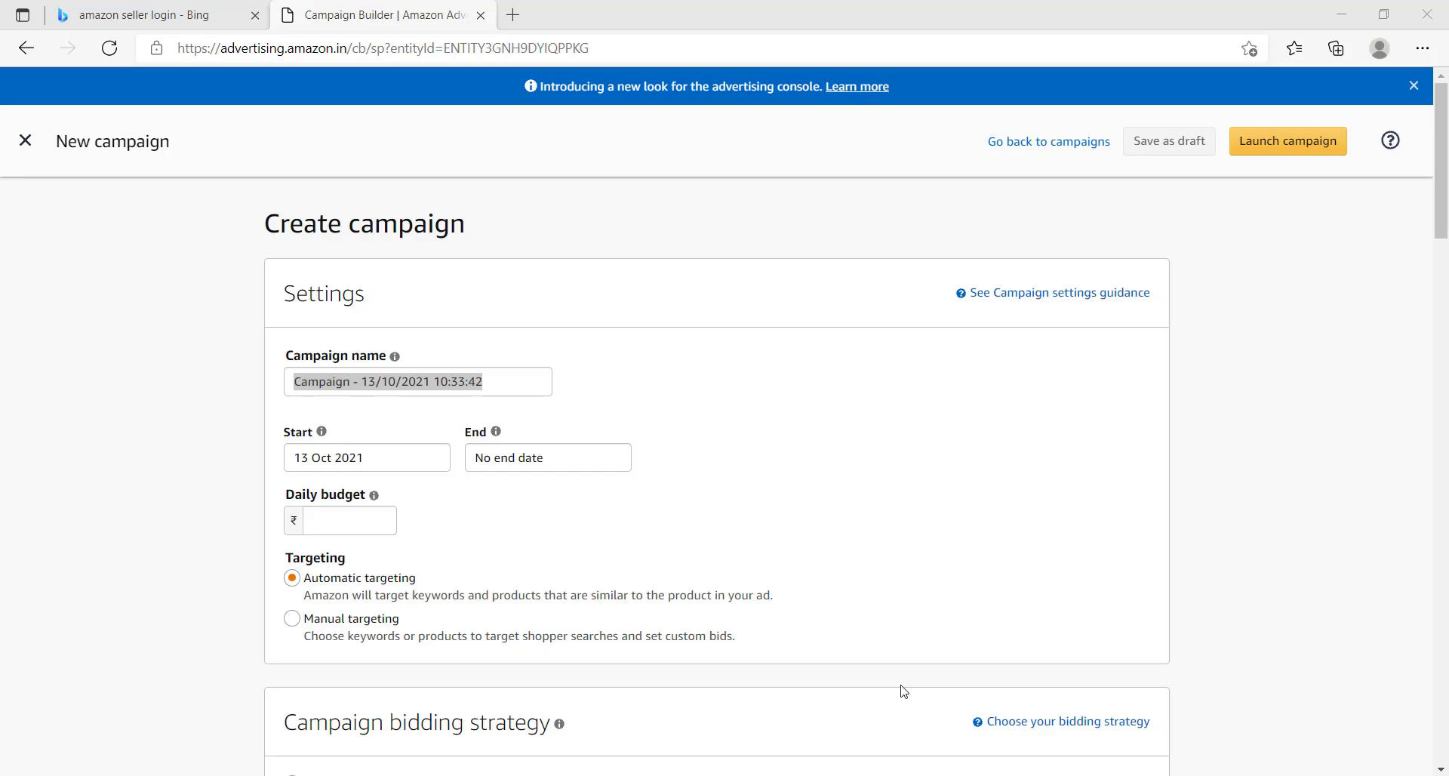
double_click(496, 383)
key(ctrl+a)
key(BackSpace)
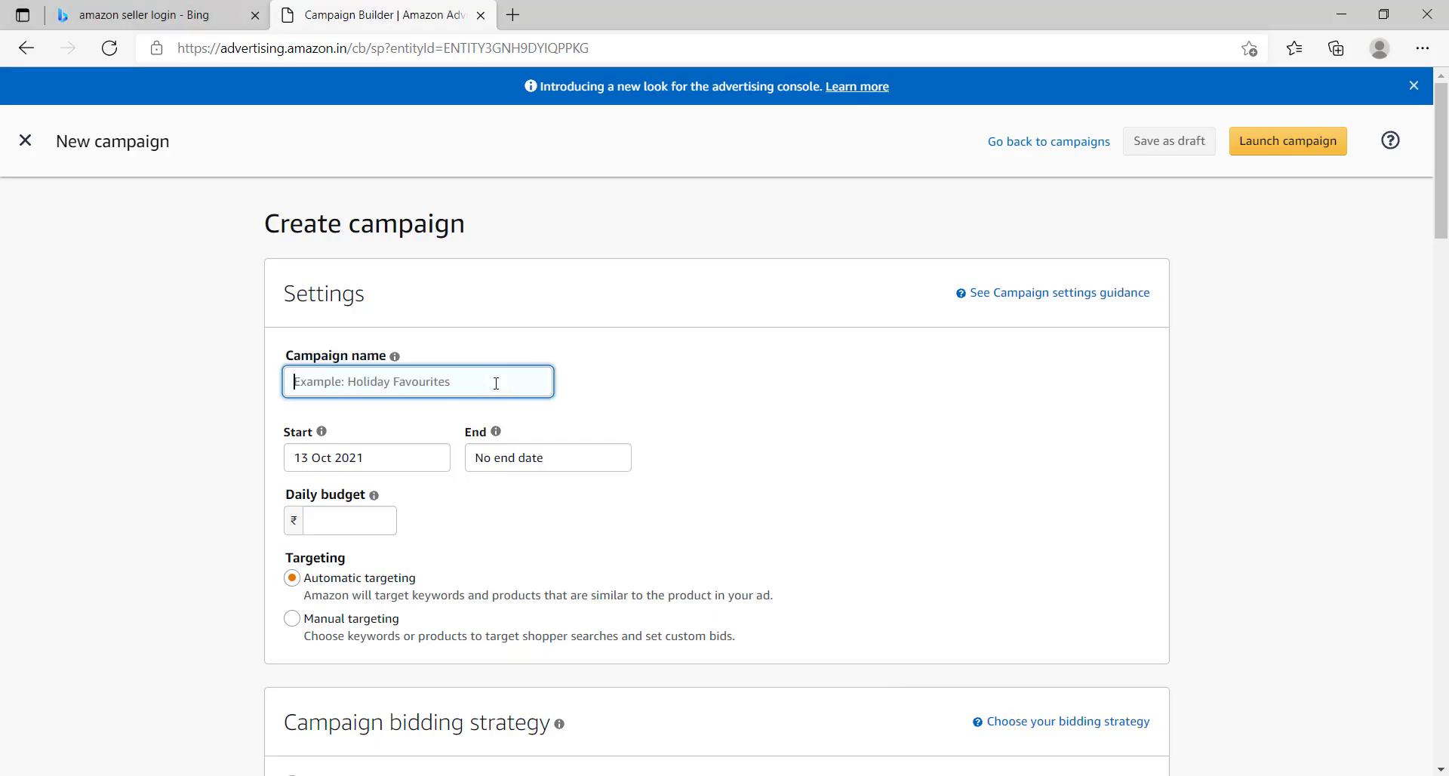
text(Dem)
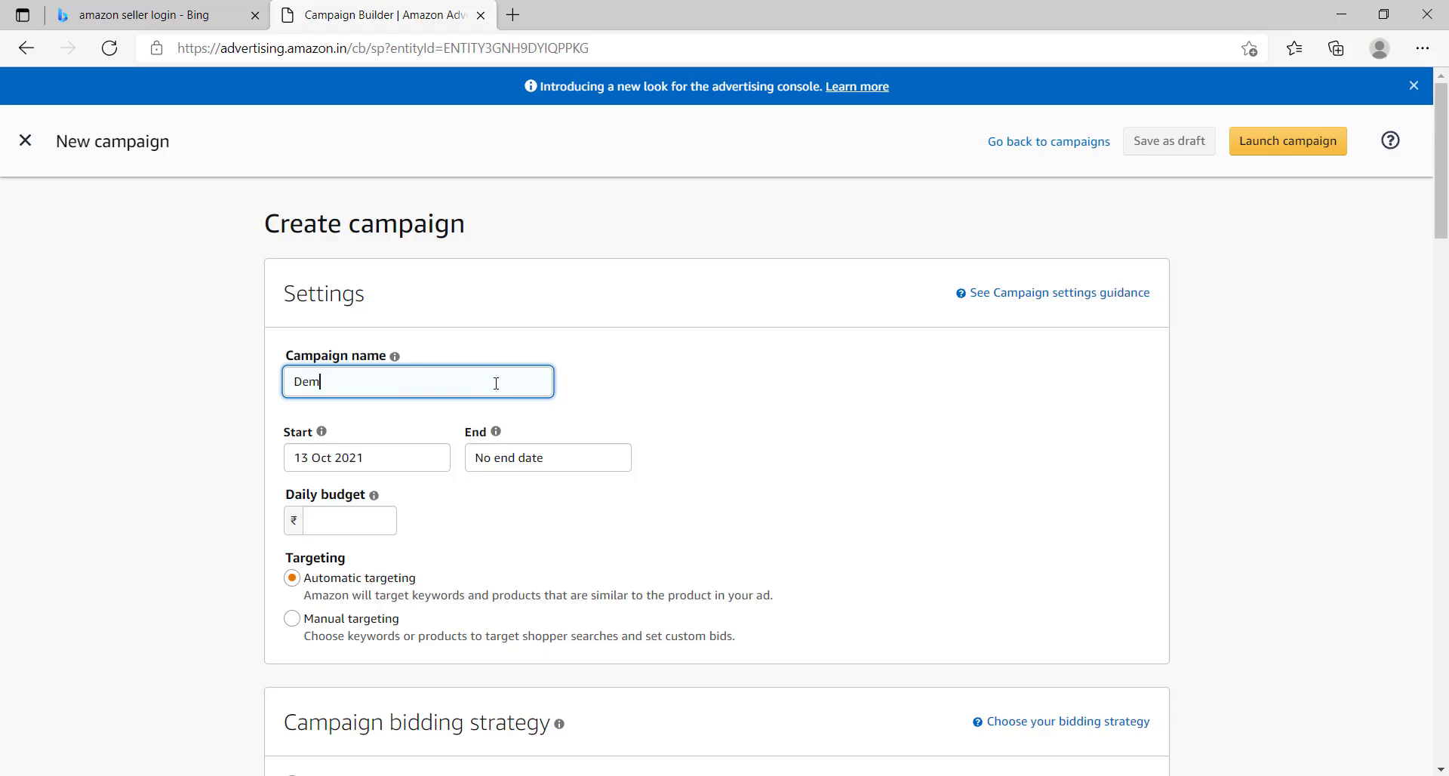
text(o A)
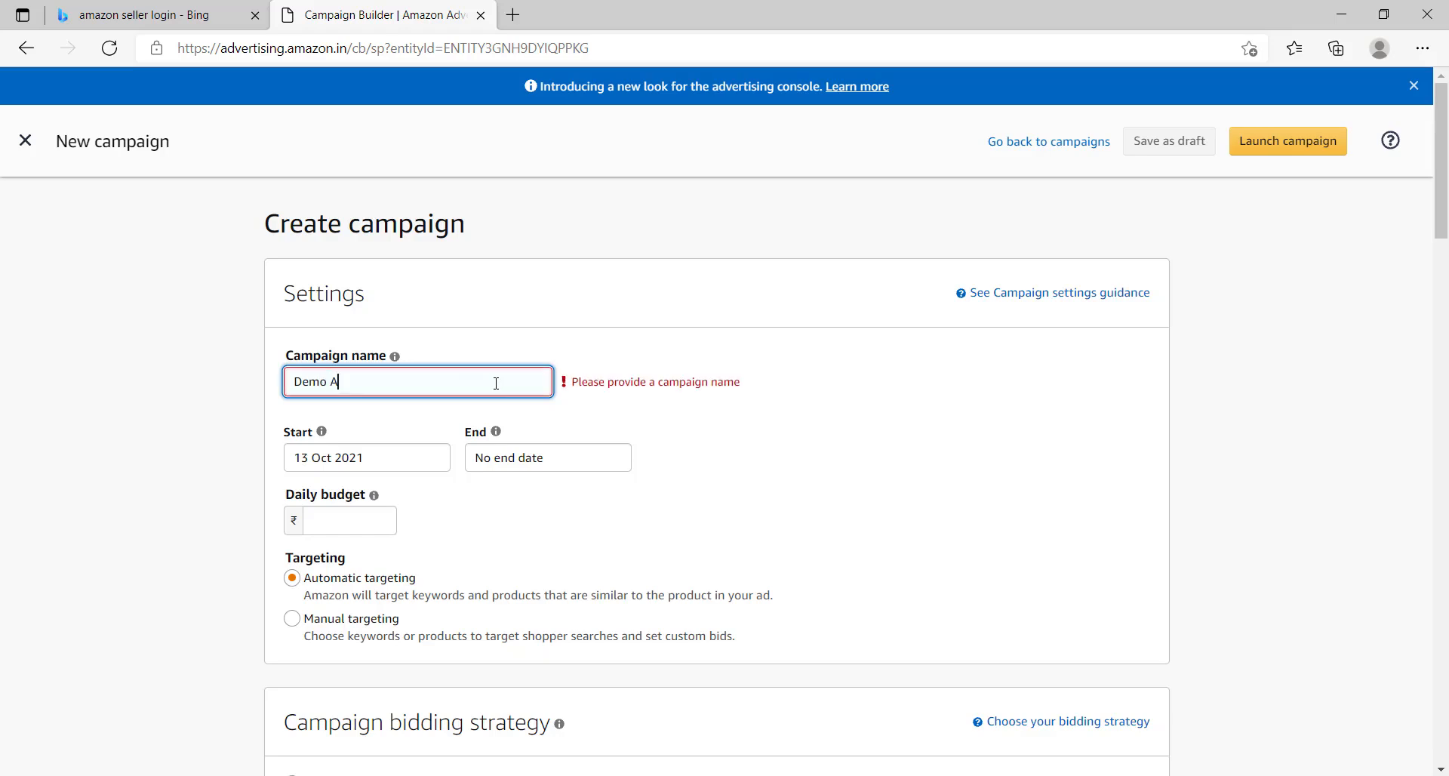
text(uto)
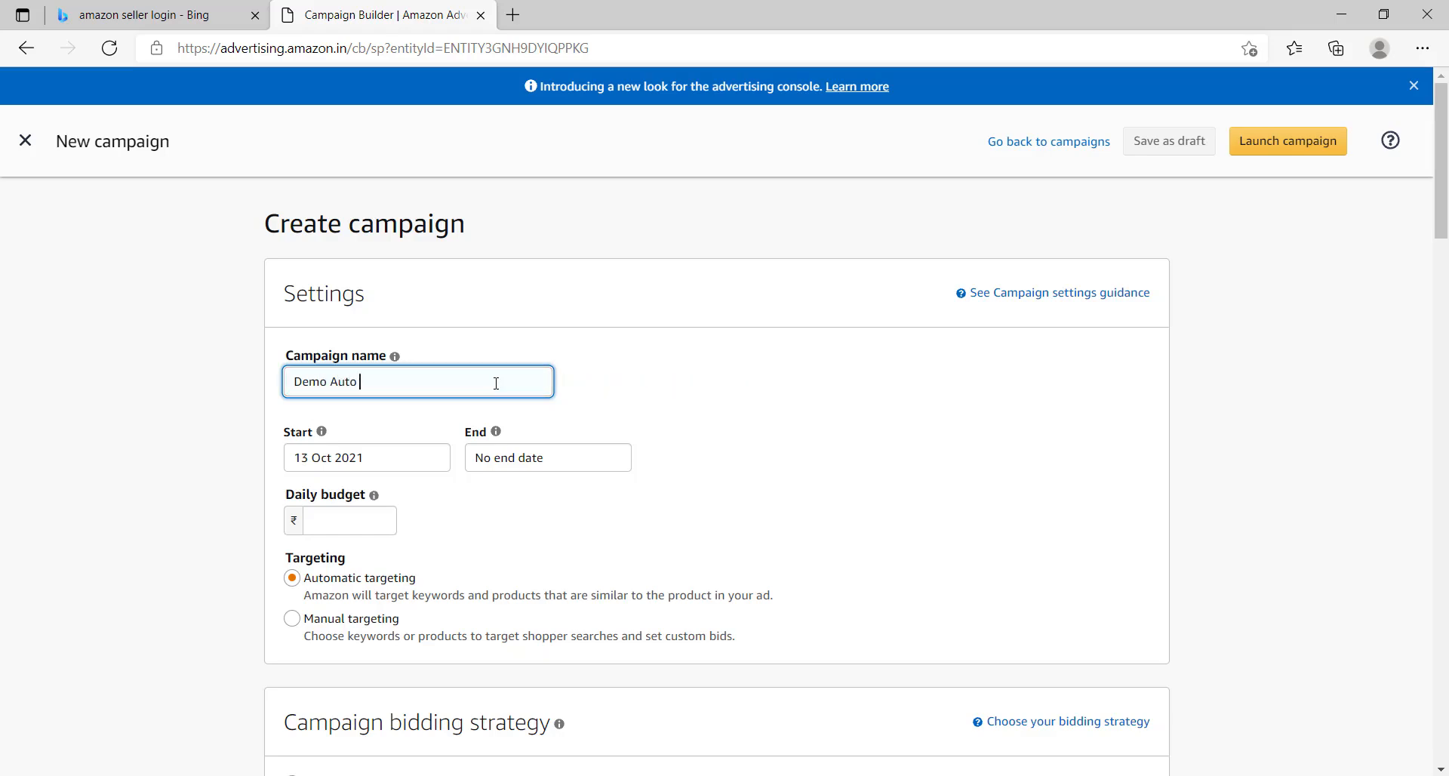
text( Ads 01)
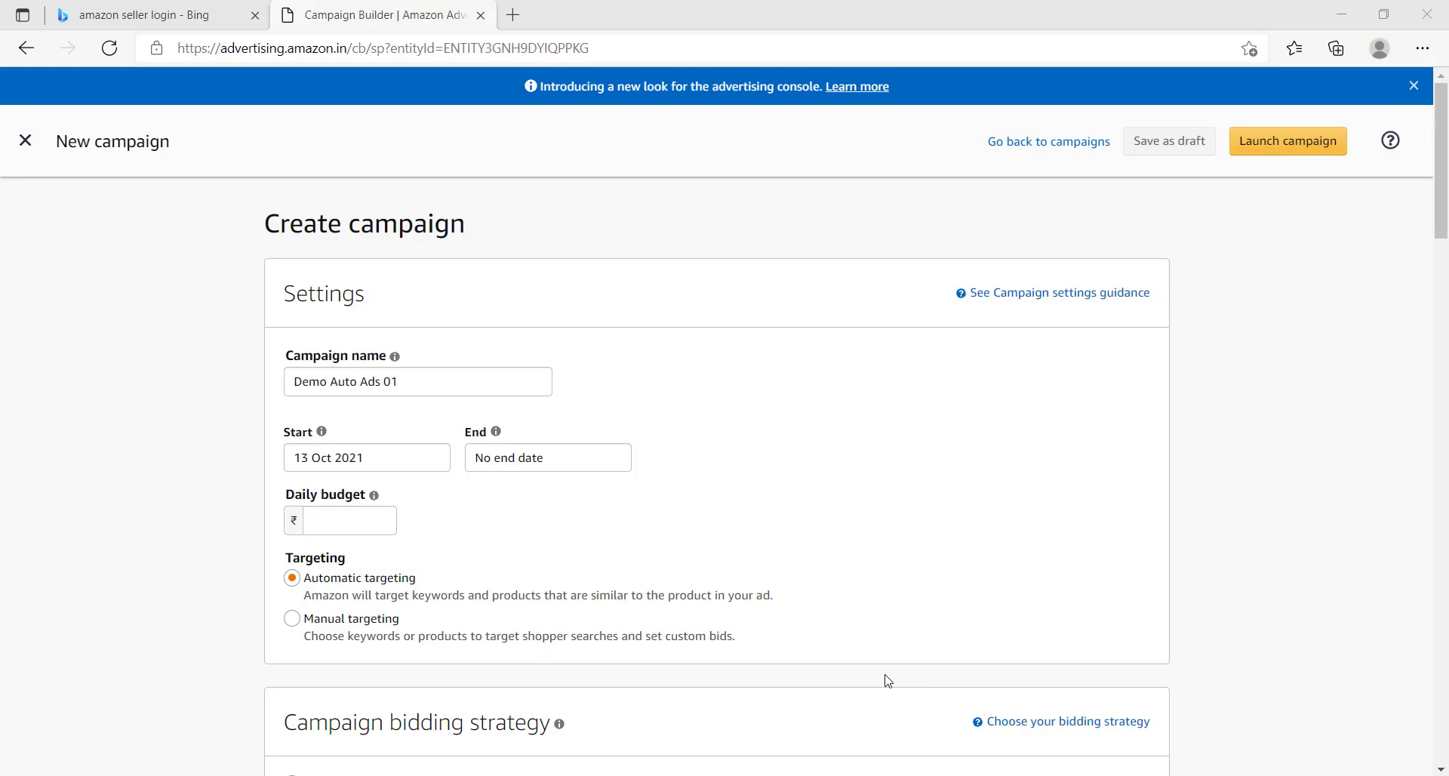
- Set the campaign's daily budget to ₹100 and review the bidding strategy options
click(355, 524)
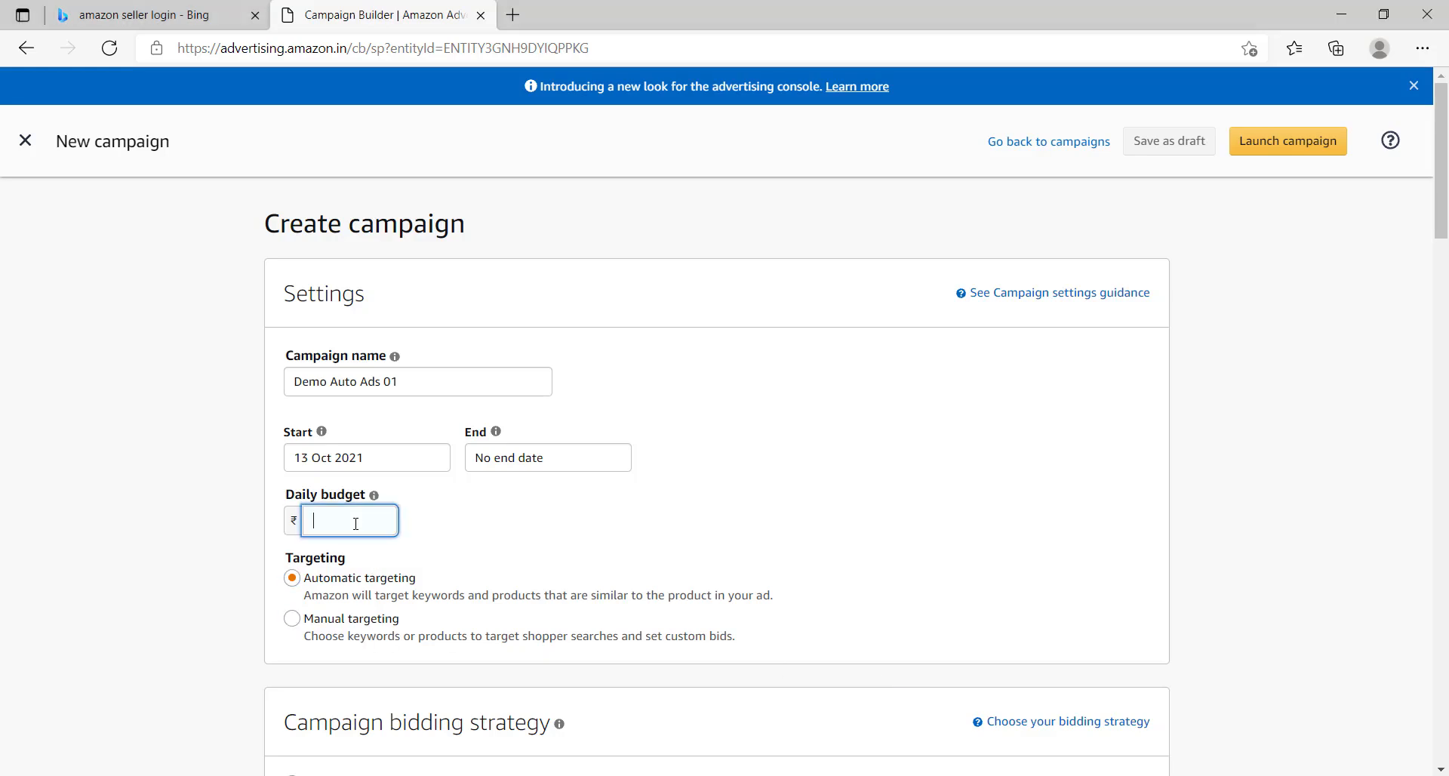
text(100)
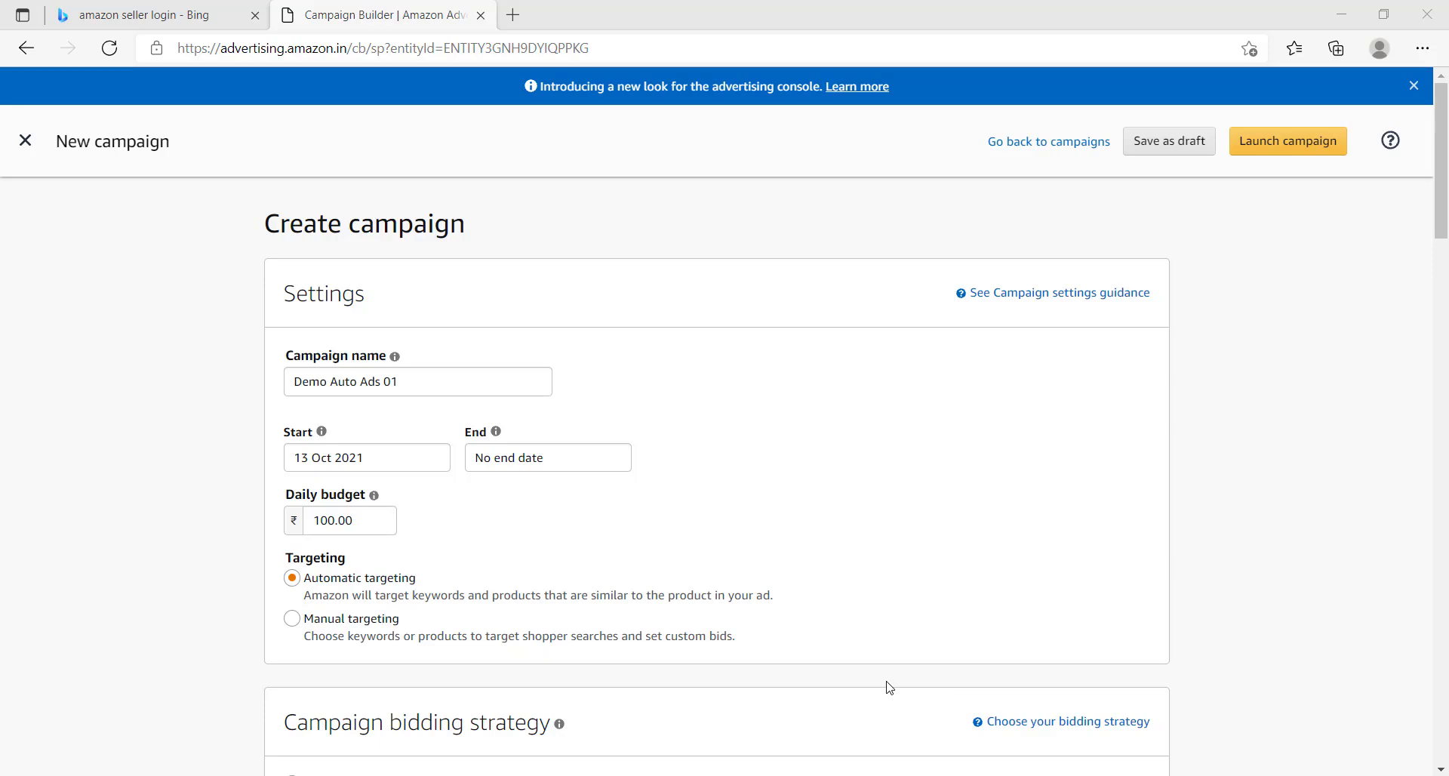
drag(1443, 226, 1445, 308)
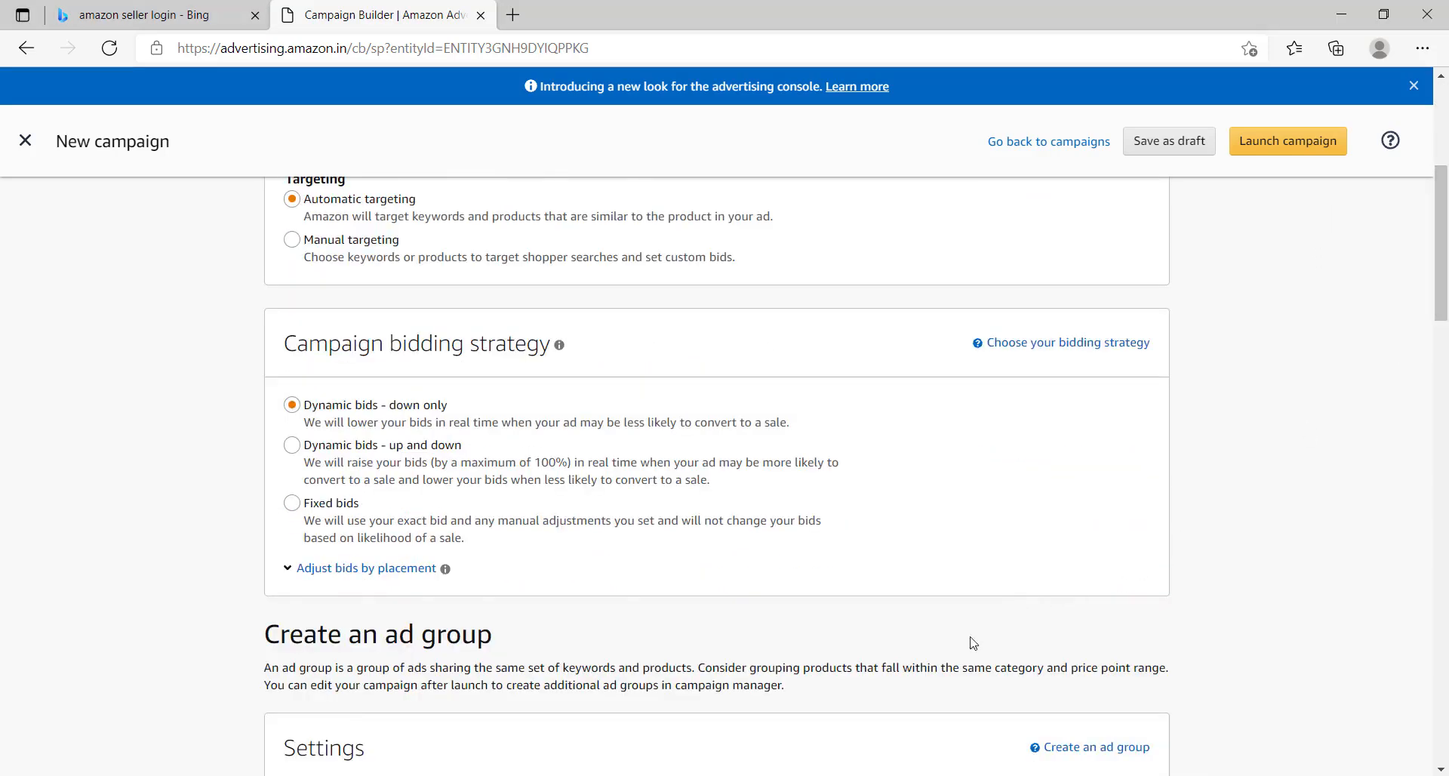
scroll(883, 687, down, 1)
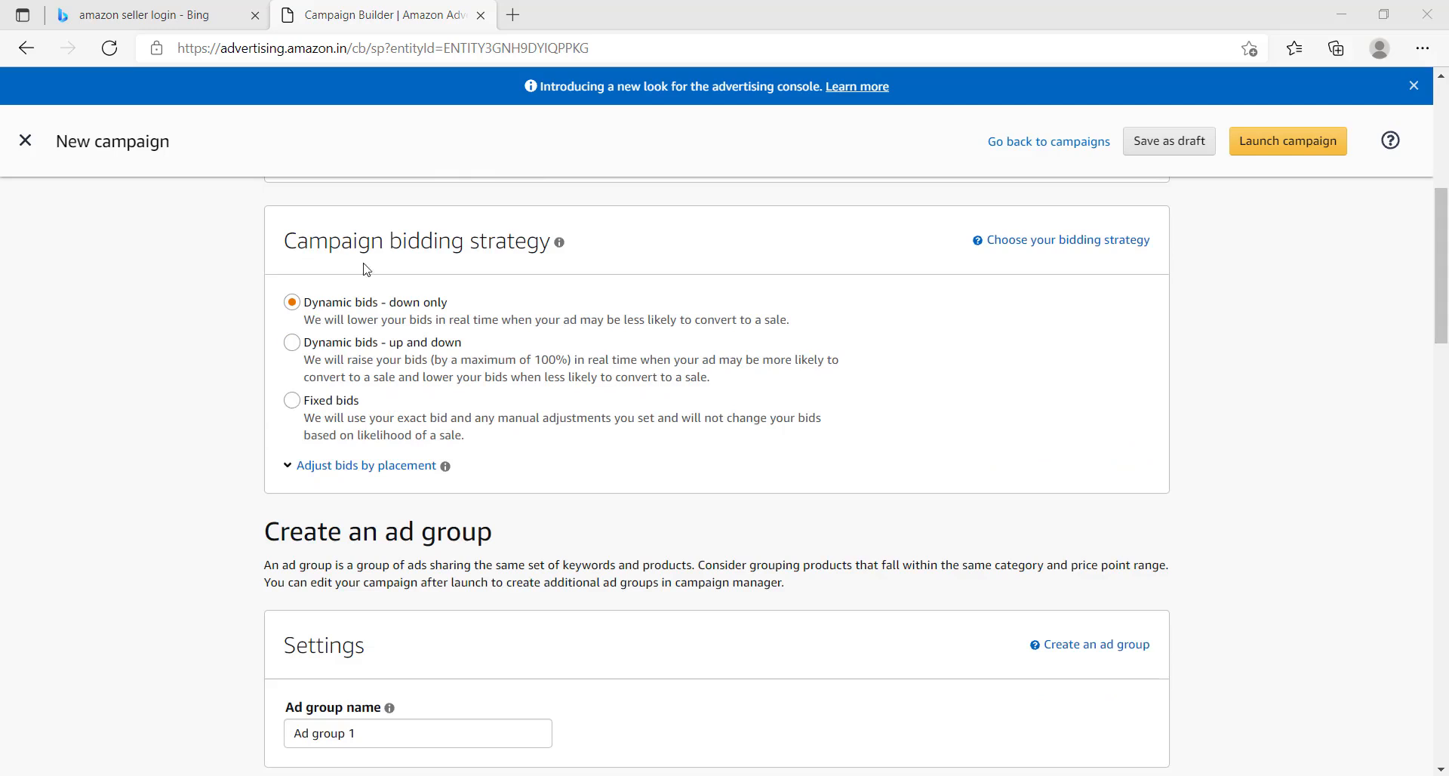
click(276, 317)
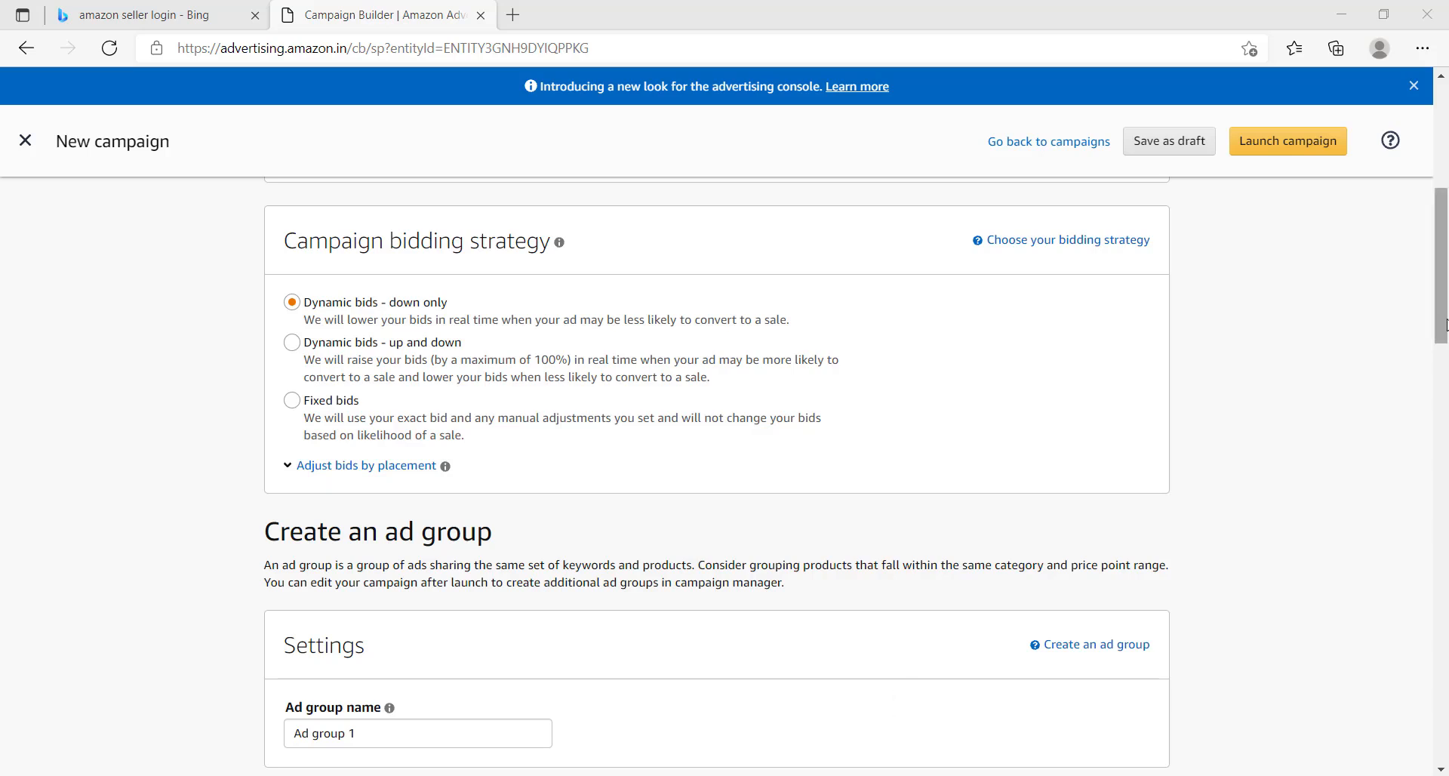
- Switch to the Amazon.in store, search for "3 blade chopper" and examine the sponsored listings
scroll(1033, 675, down, 1)
scroll(875, 707, down, 10)
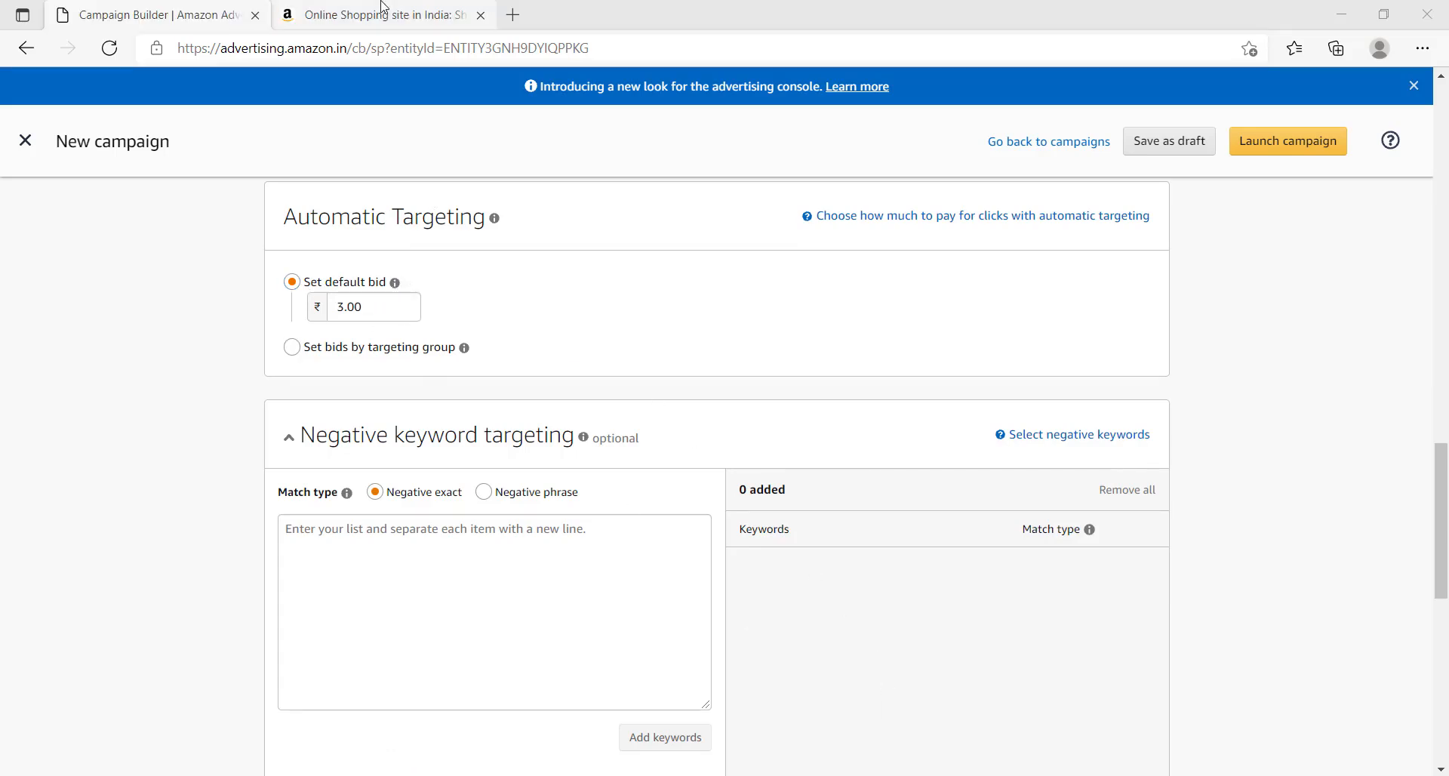
click(382, 15)
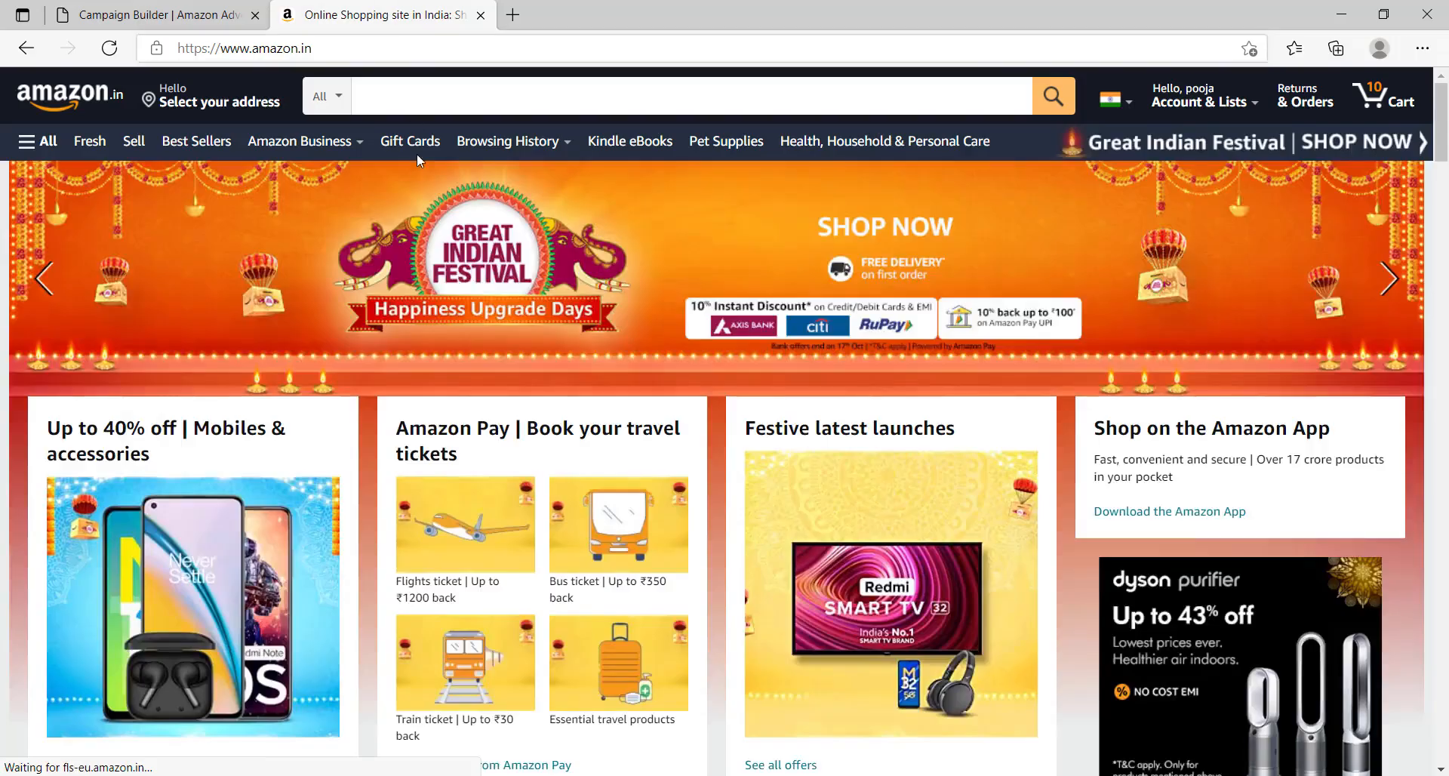
click(448, 100)
text(3)
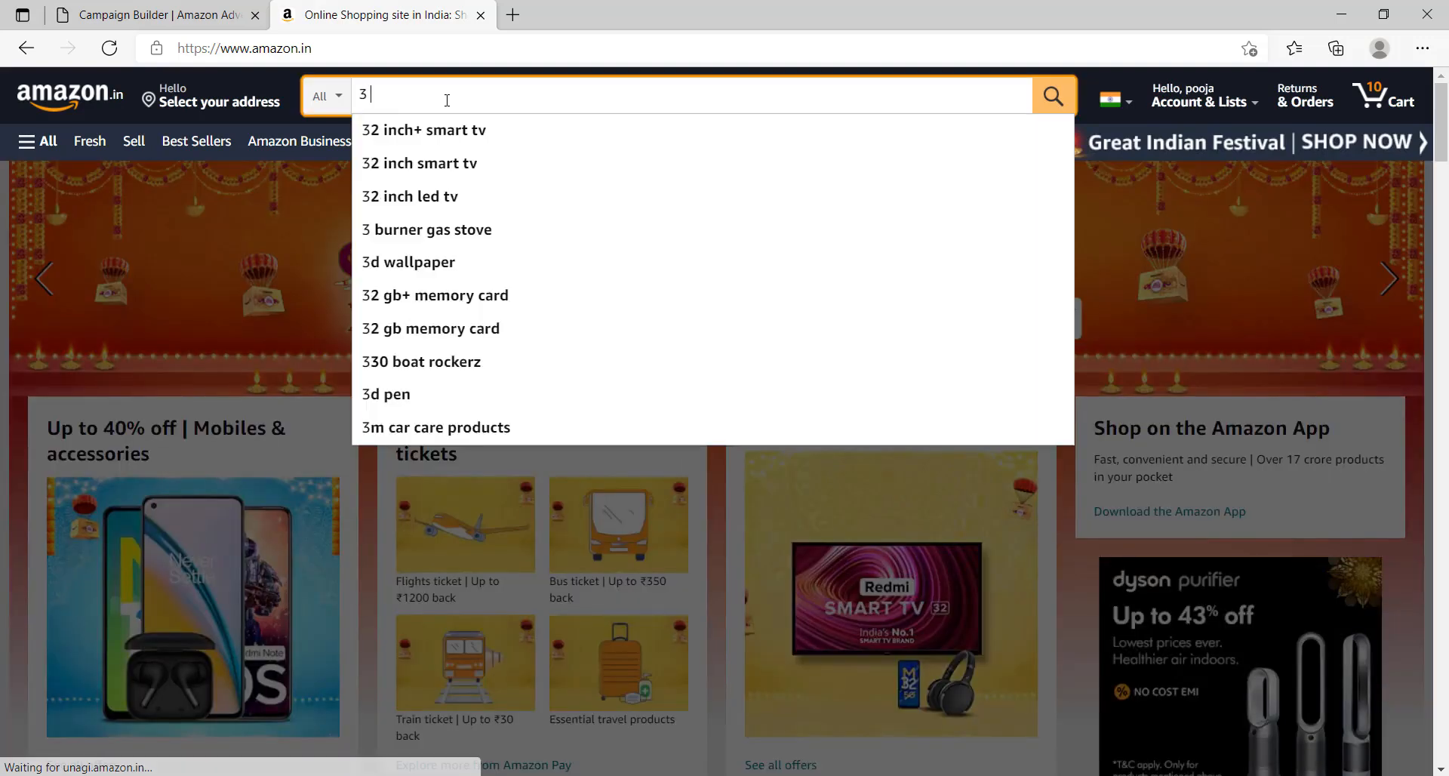
text( blade)
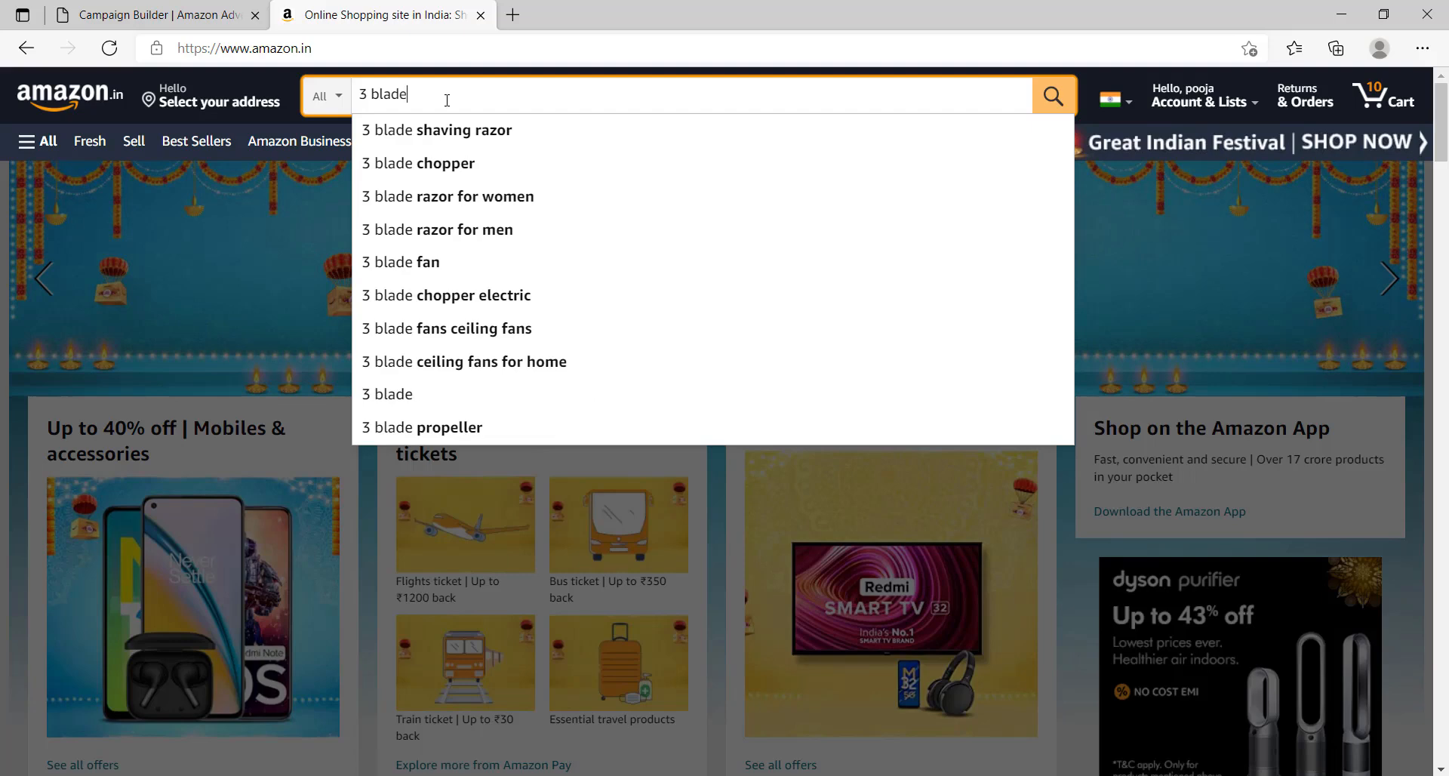
click(448, 172)
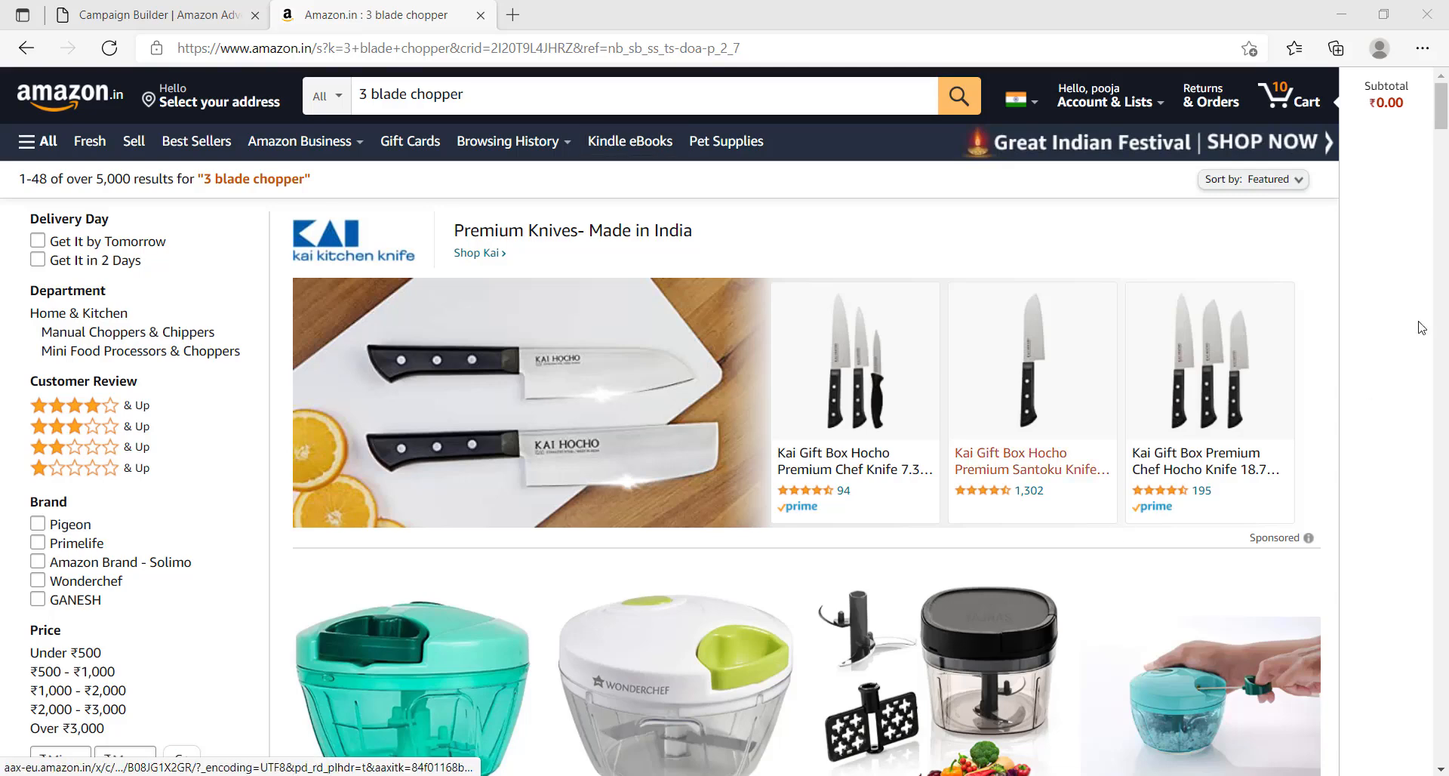
scroll(1443, 128, down, 3)
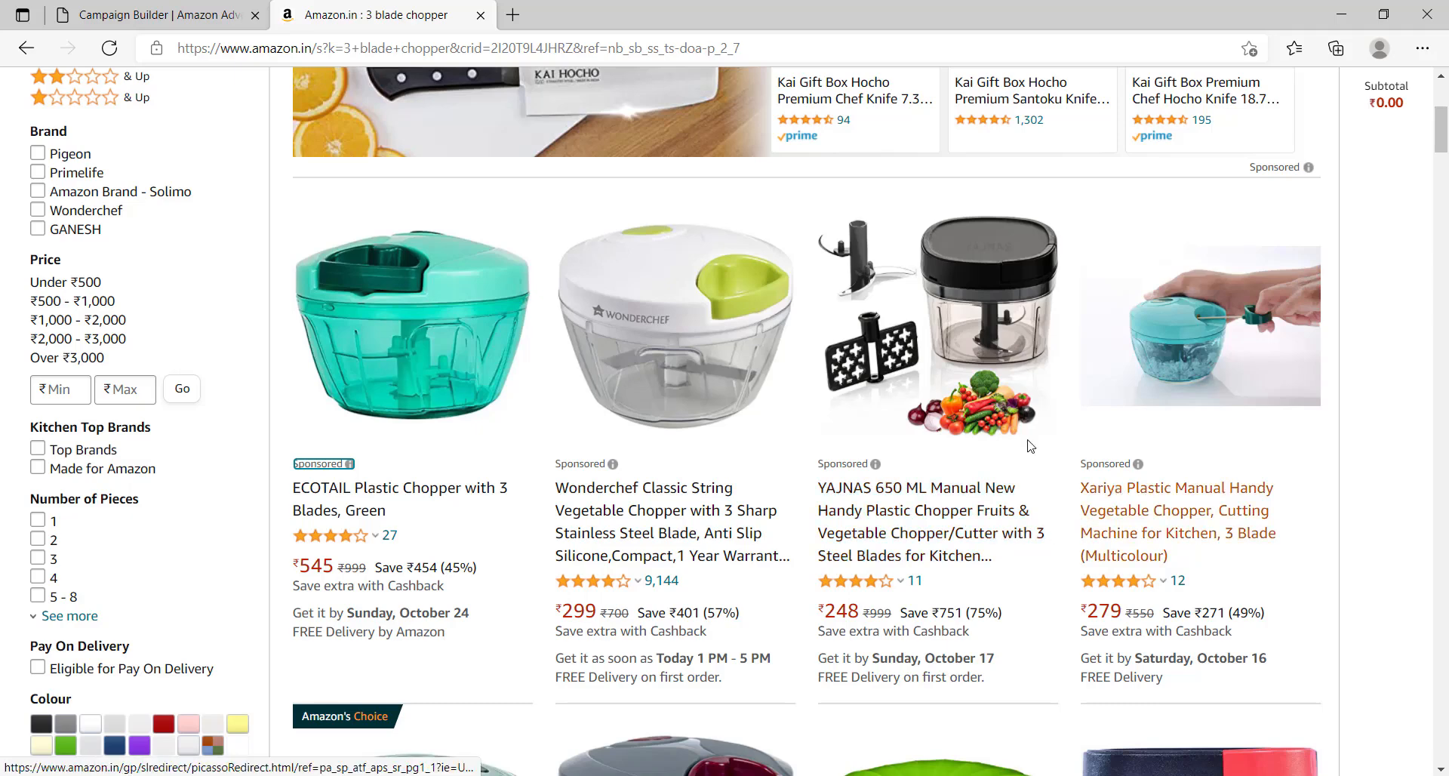
scroll(437, 238, up, 5)
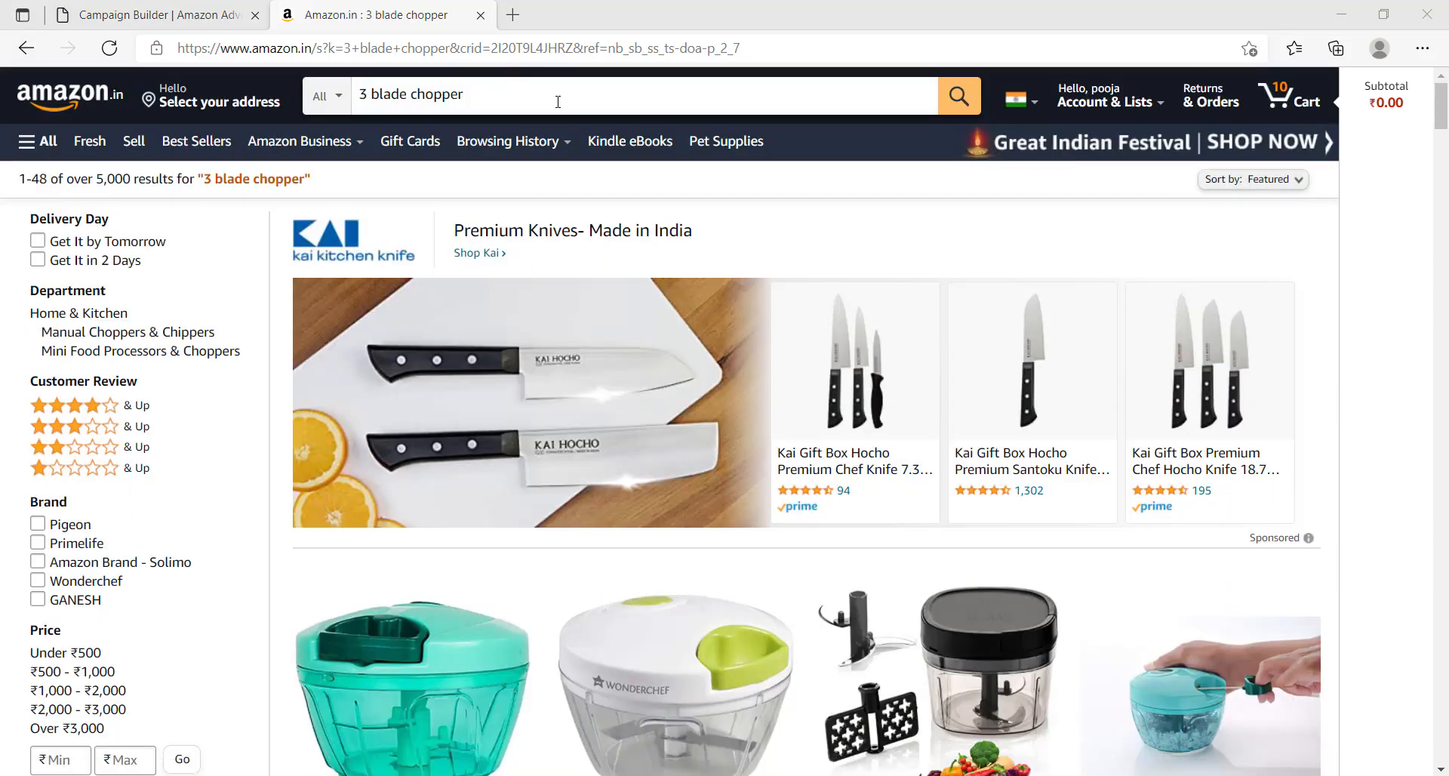
- Open the sponsored ECOTAIL chopper listing, and return to the campaign builder to examine the default bid for automatic targeting
click(427, 674)
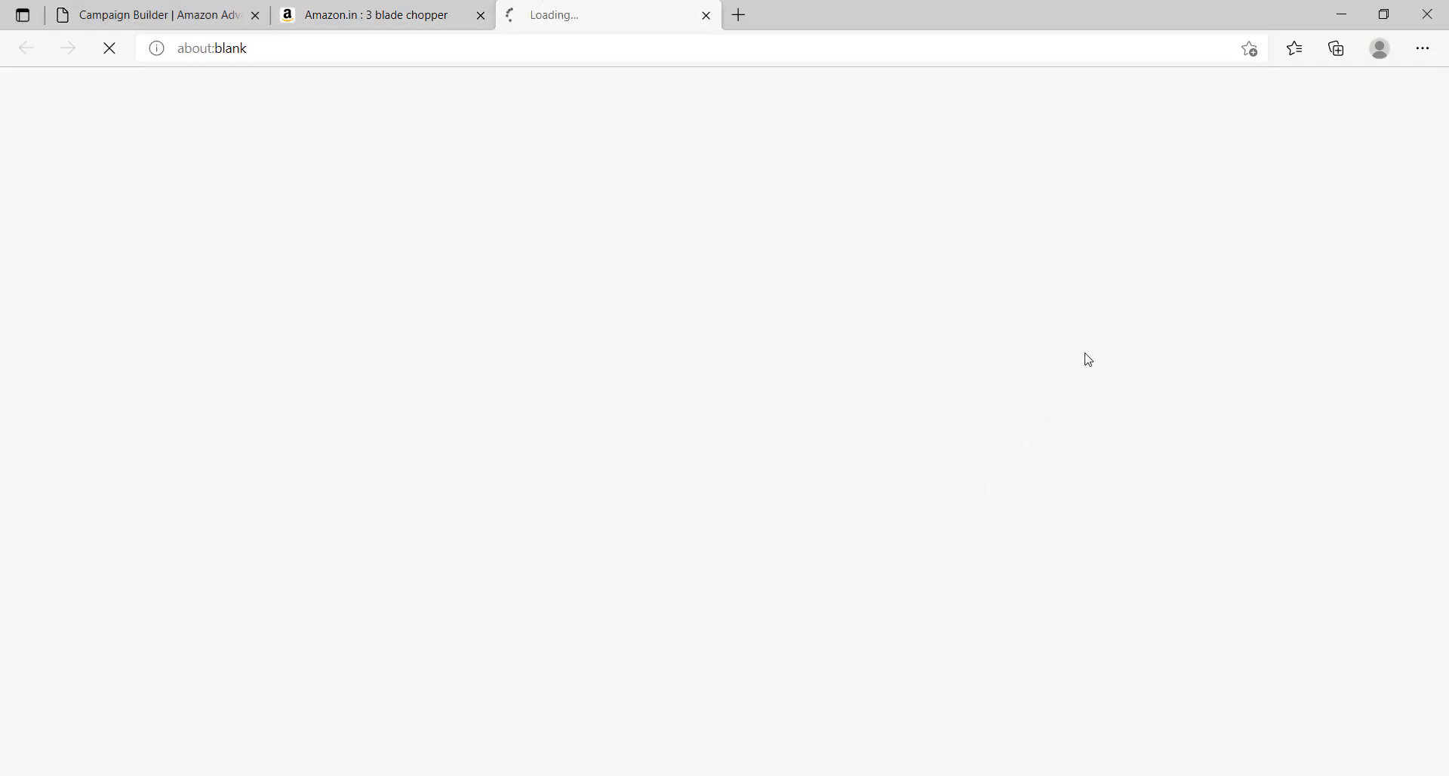
key(ctrl+shift+Tab)
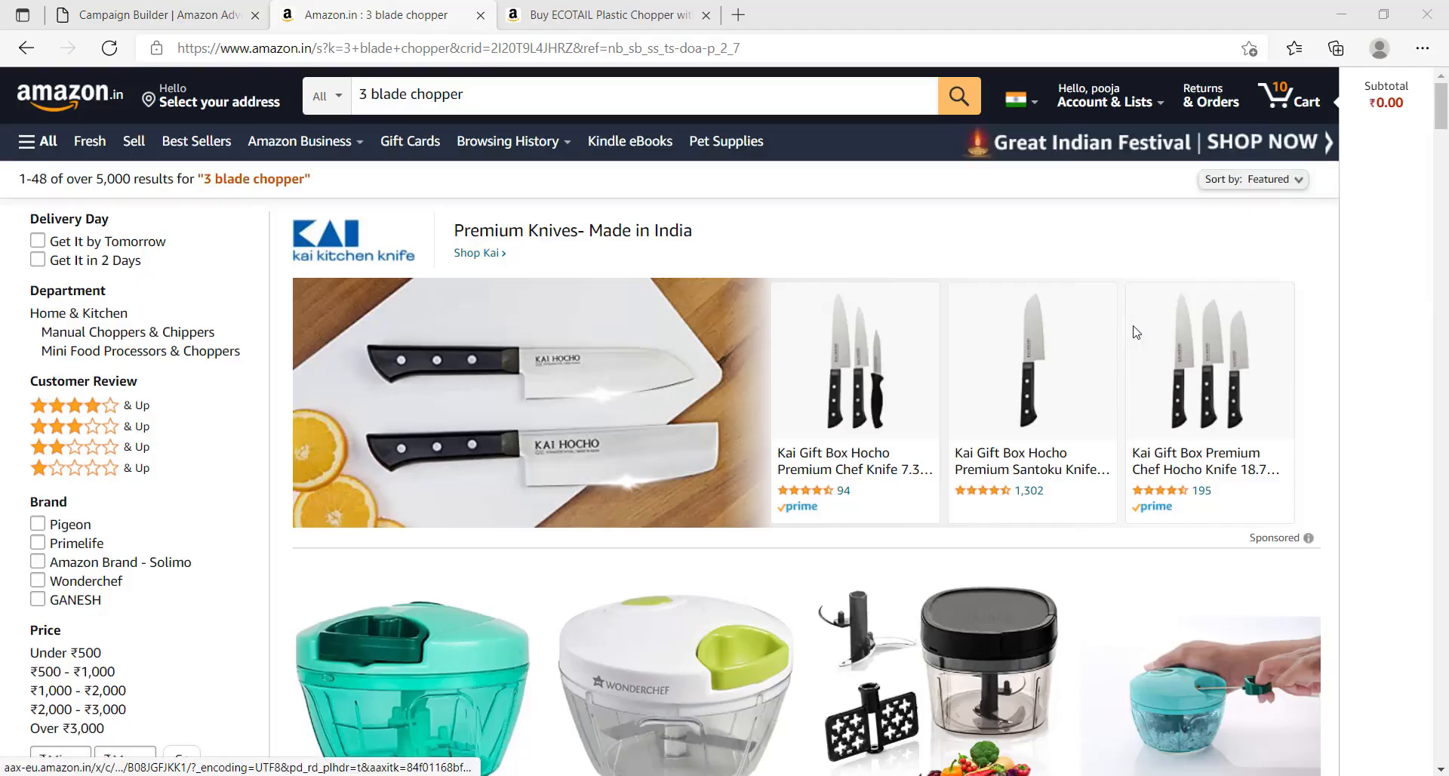
key(ctrl+shift+Tab)
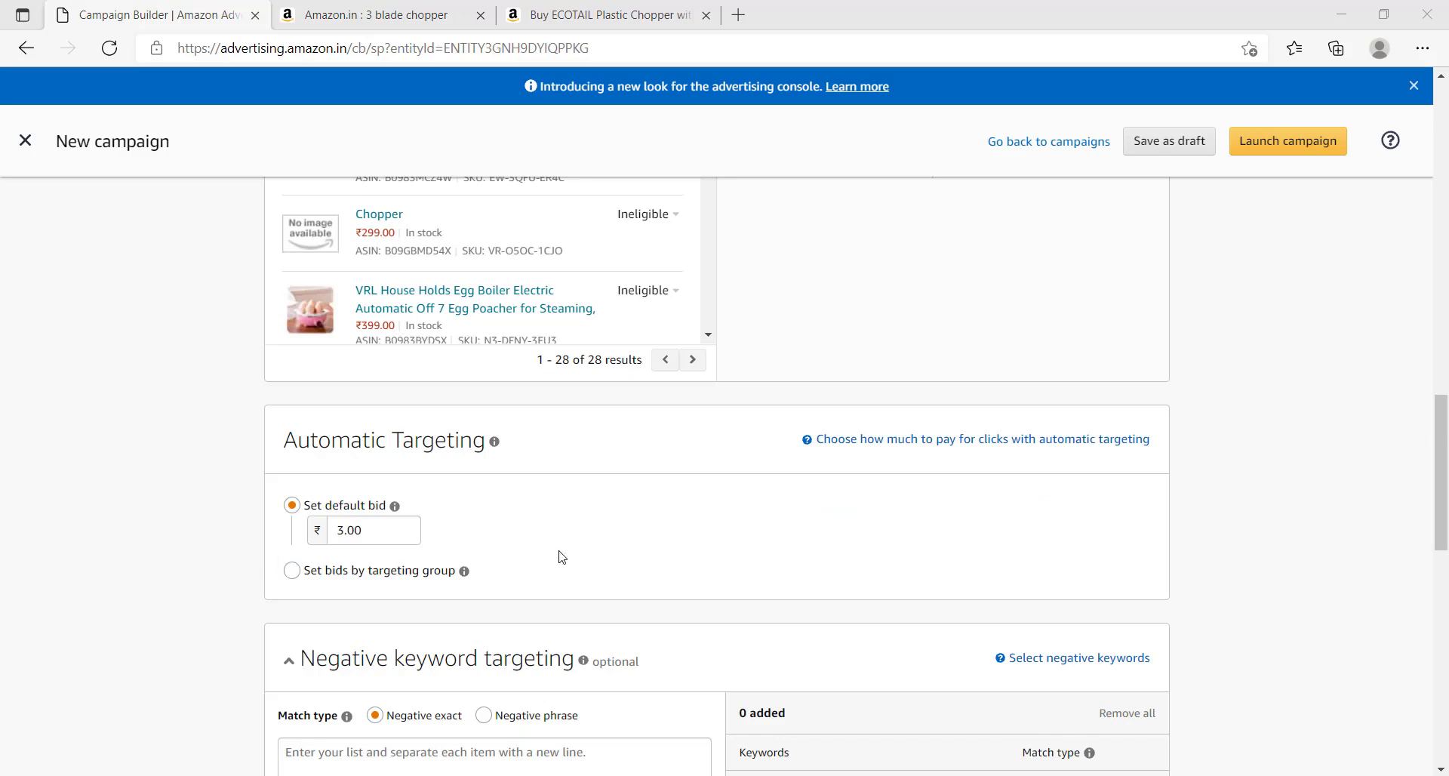
click(403, 529)
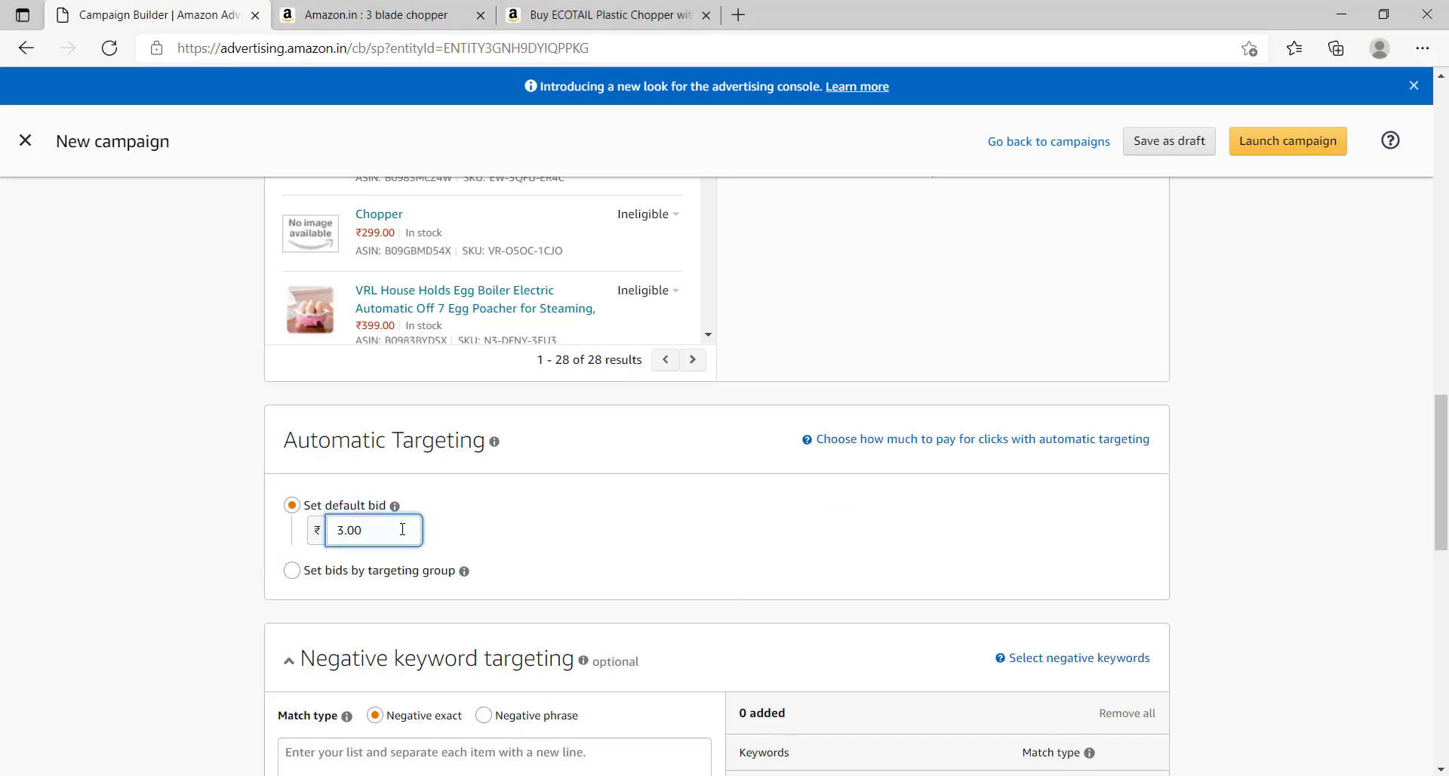
click(1154, 339)
scroll(1155, 336, down, 3)
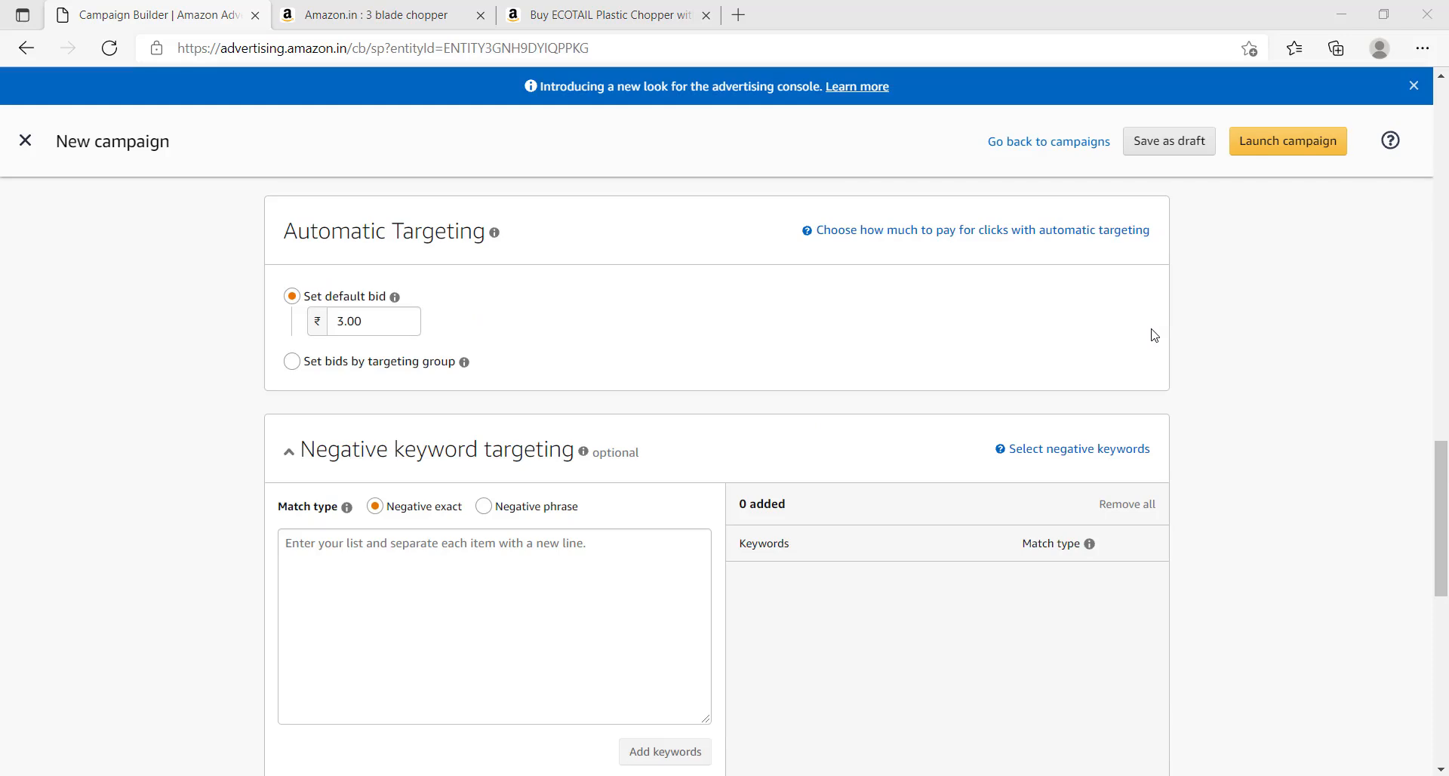
- Choose Dynamic bids - down only as the campaign bidding strategy
scroll(1155, 336, up, 15)
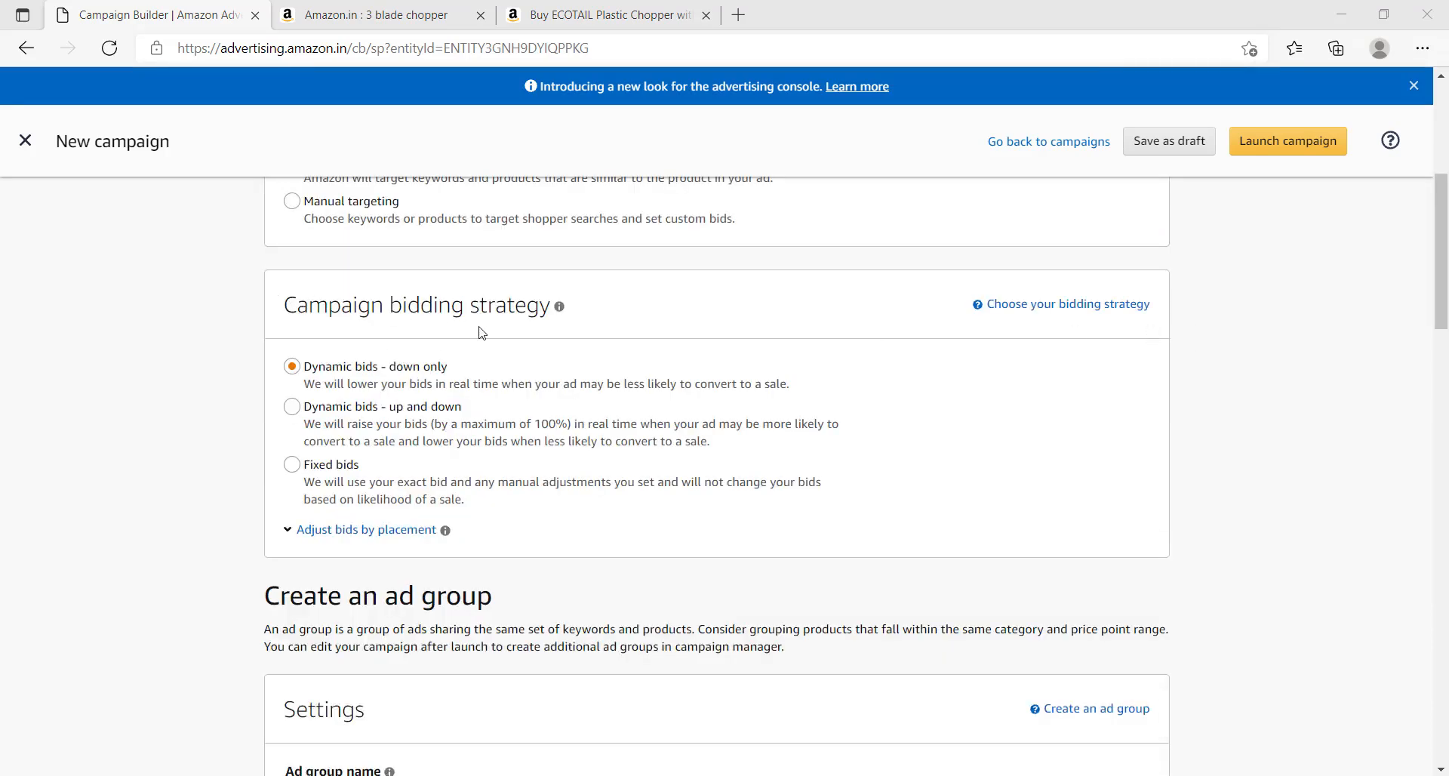
click(370, 369)
click(293, 470)
click(293, 367)
click(293, 366)
- Rename the campaign's ad group as Ad group Demo 01
scroll(1447, 290, down, 3)
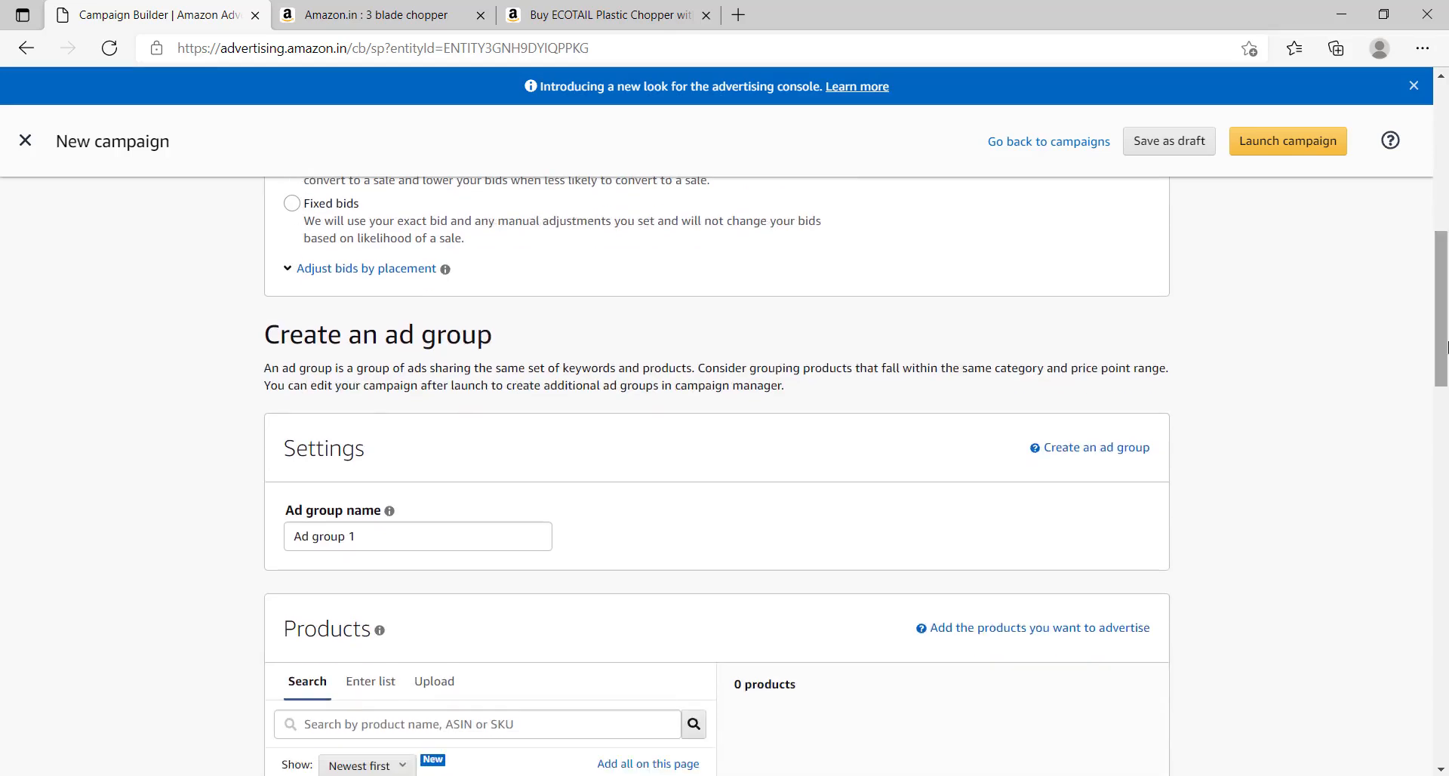
scroll(1150, 326, up, 1)
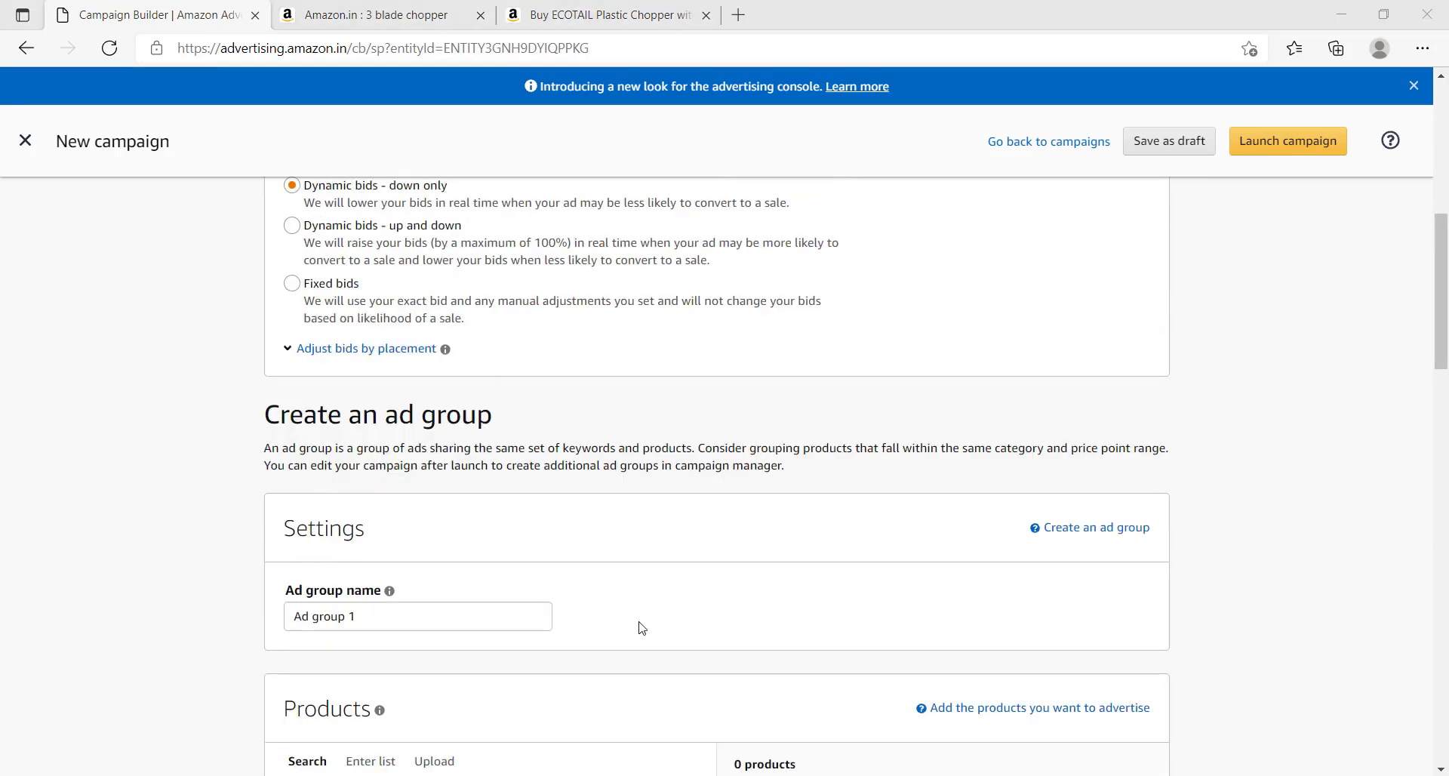
scroll(1442, 336, up, 5)
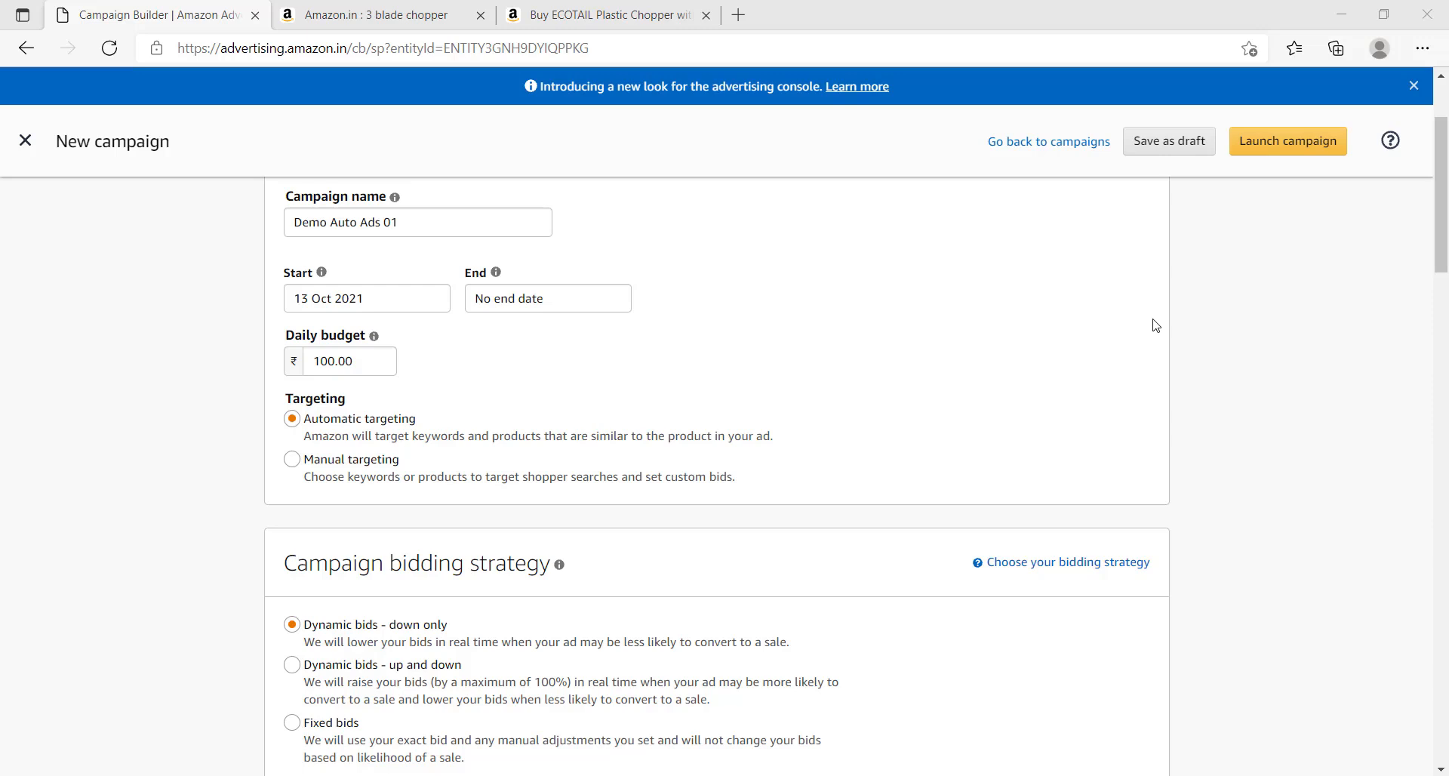
scroll(1154, 324, up, 3)
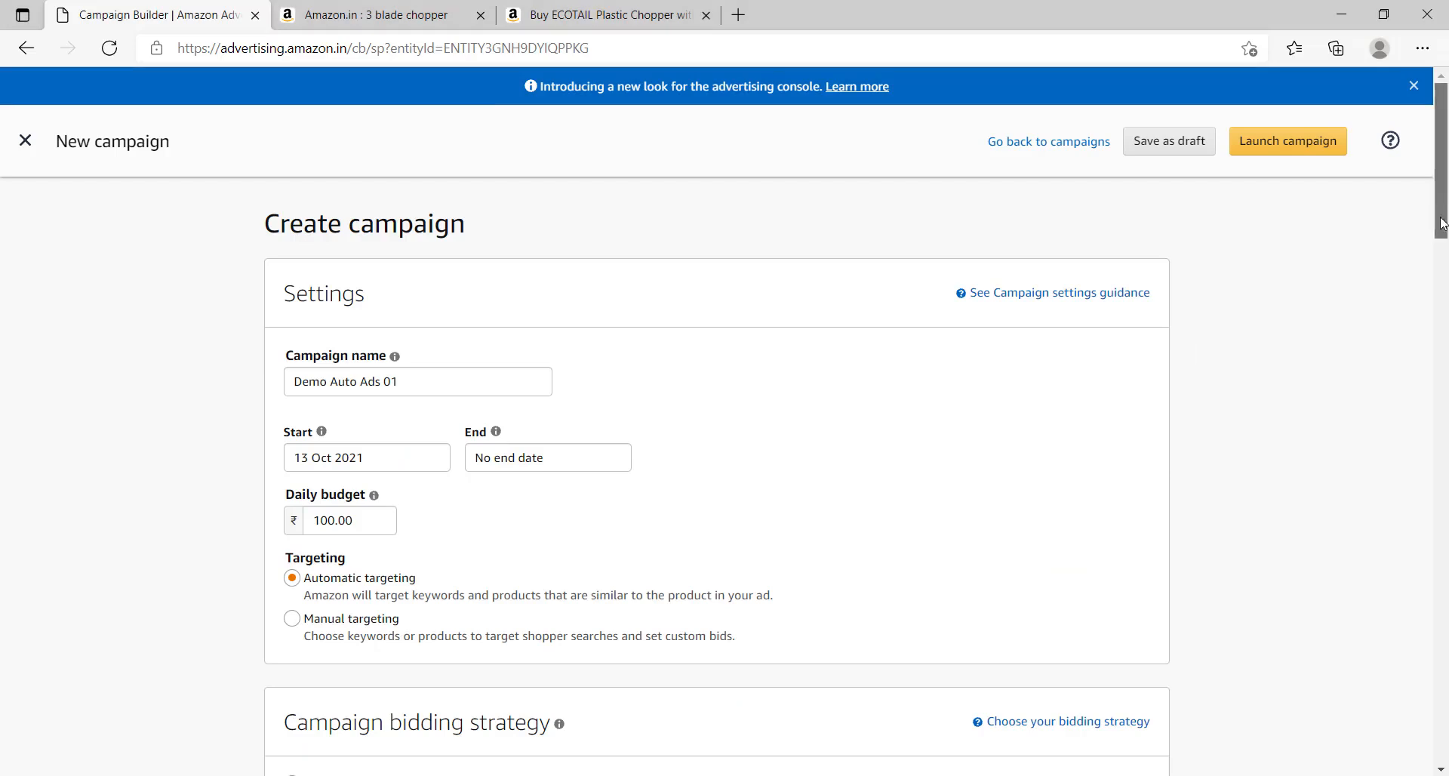
scroll(1429, 226, down, 2)
scroll(1146, 332, down, 7)
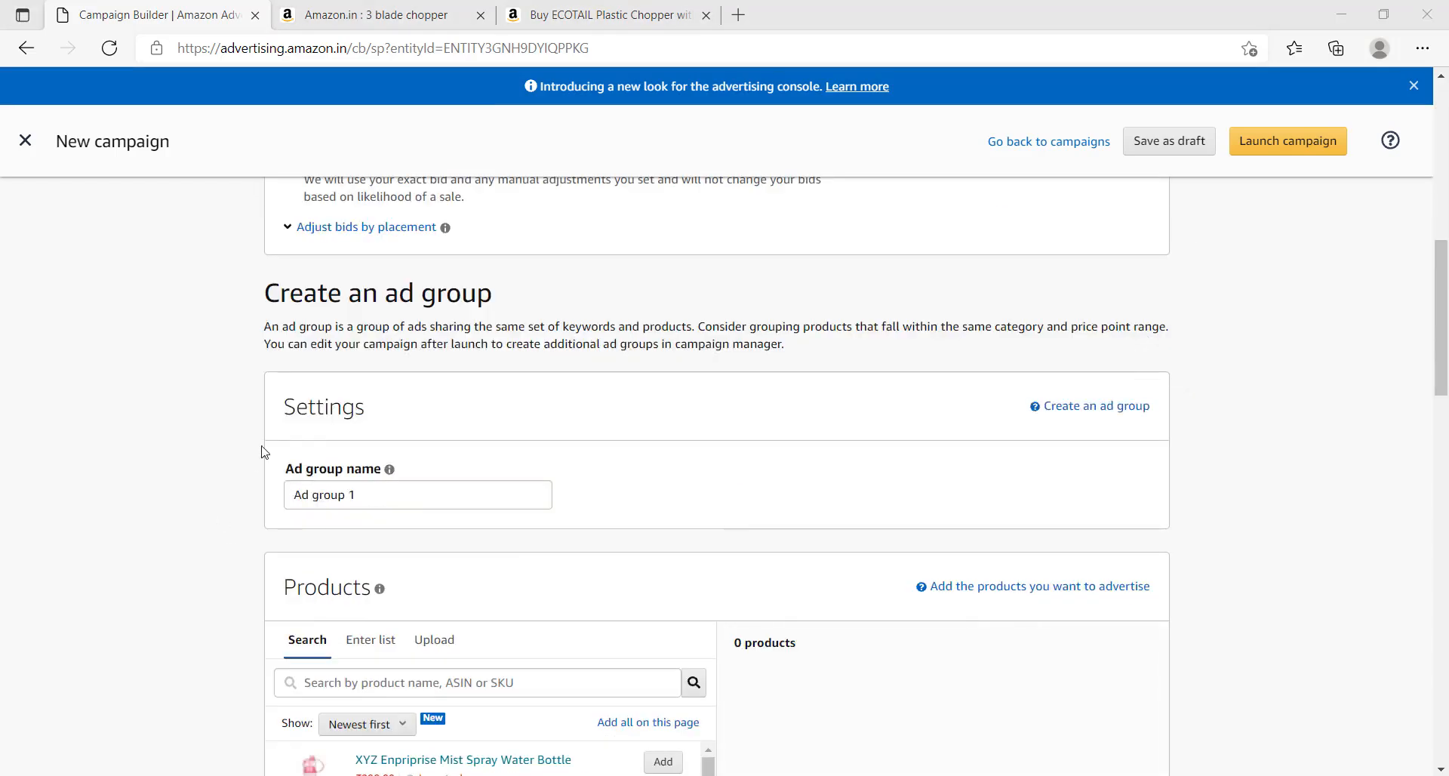
click(409, 495)
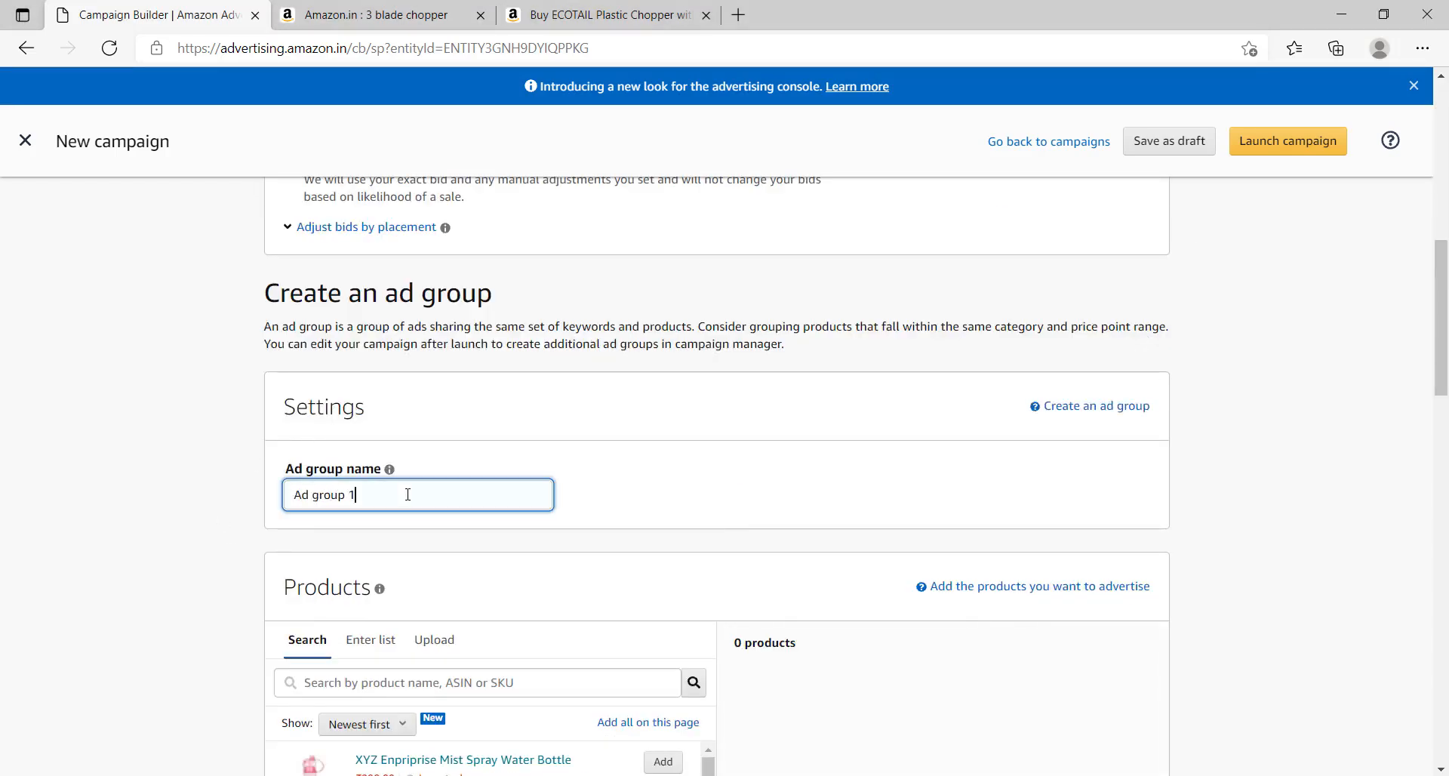
text(])
key(BackSpace)
key(BackSpace)
key(BackSpace)
key(BackSpace)
text(group Demo 01)
scroll(532, 470, down, 1)
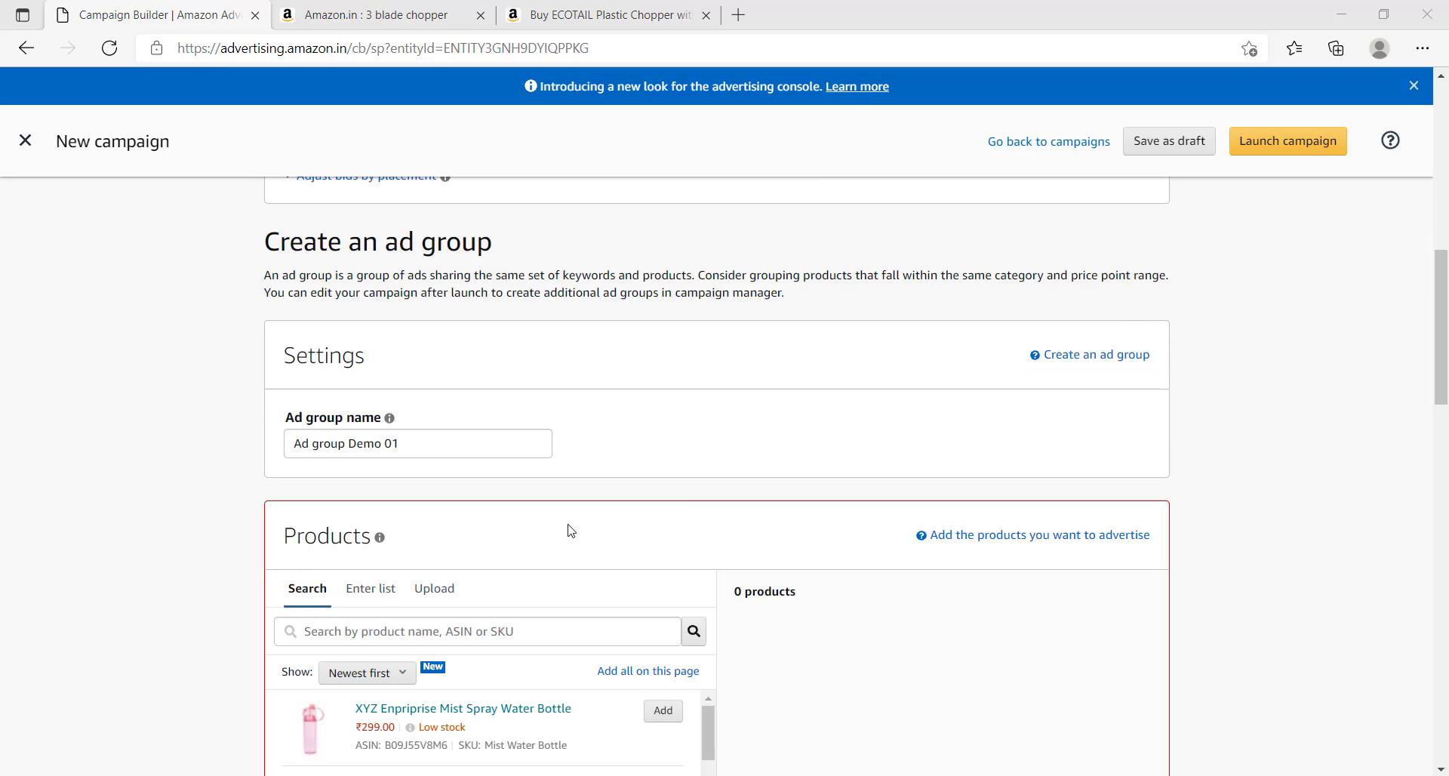
- Add the XYZ Enpriprise Mist Spray Water Bottle to the ad group's advertised products
click(508, 638)
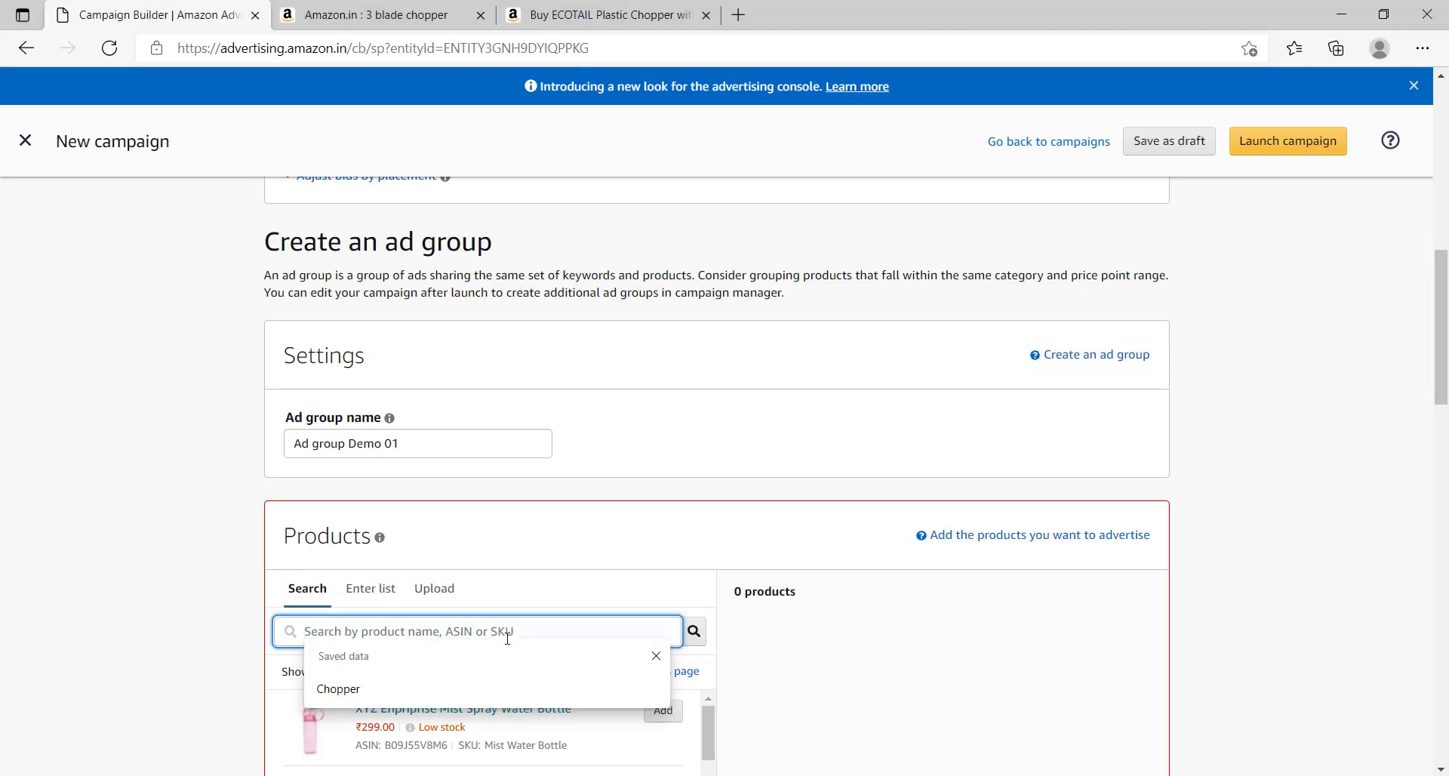
click(586, 549)
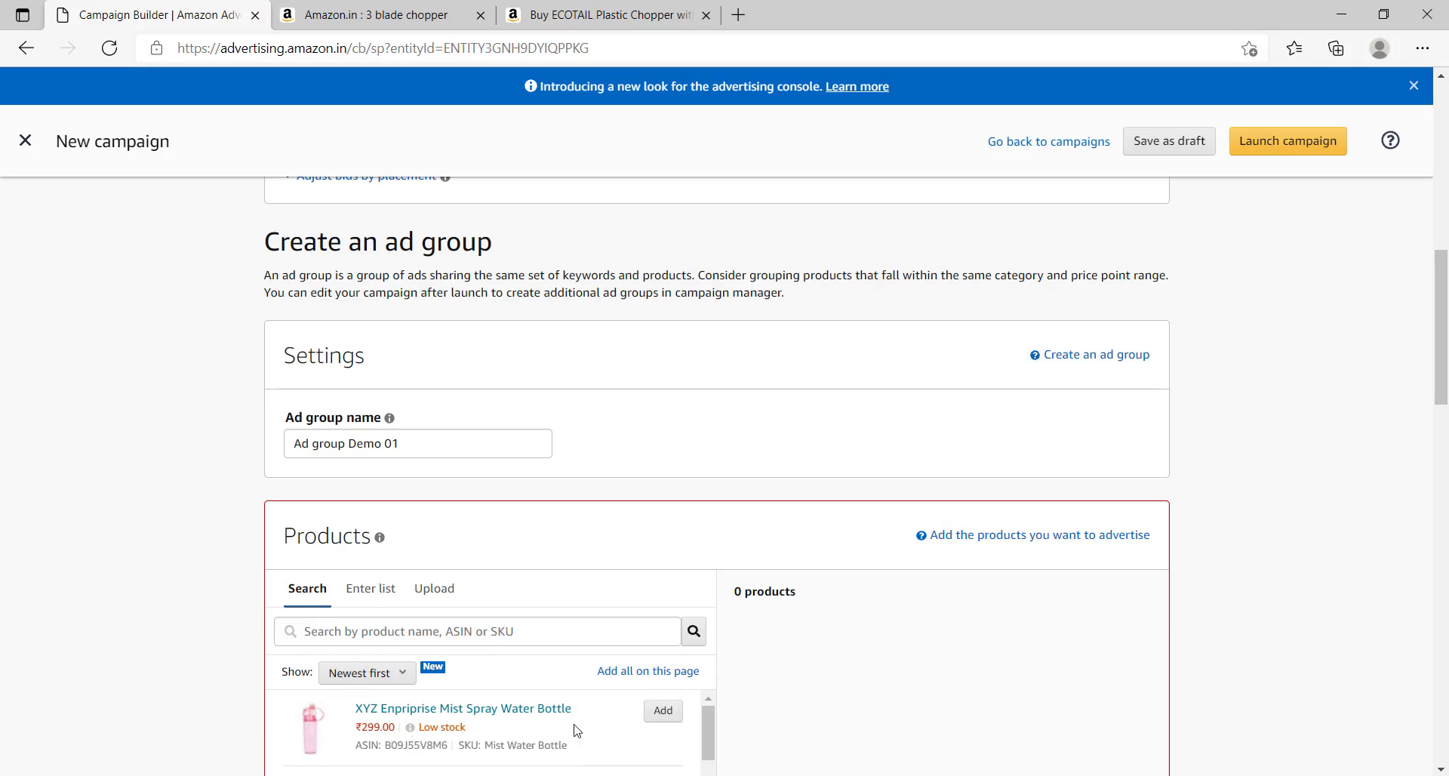
click(664, 712)
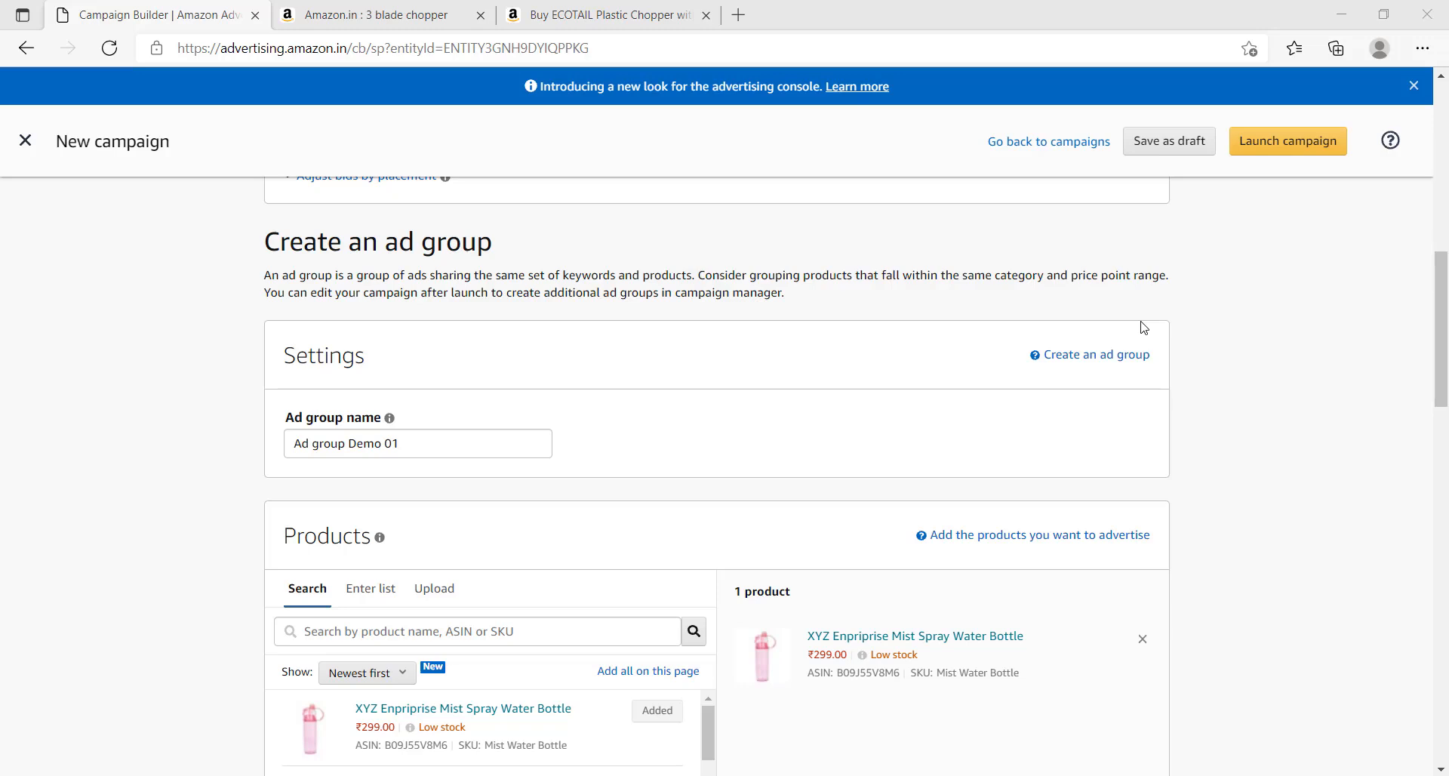
- Switch automatic targeting to bids by targeting group, and read the explanation of the Close match group
scroll(672, 317, down, 10)
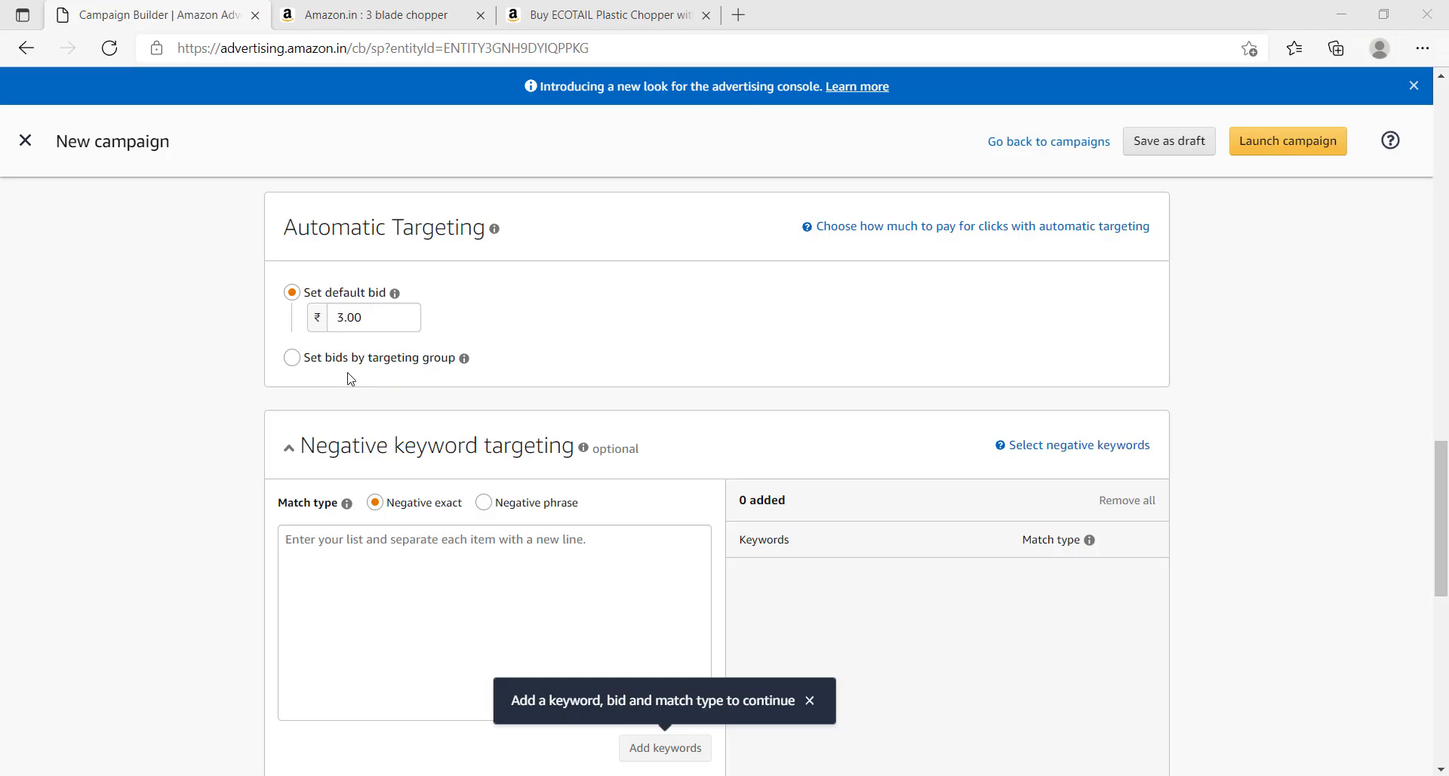
click(291, 359)
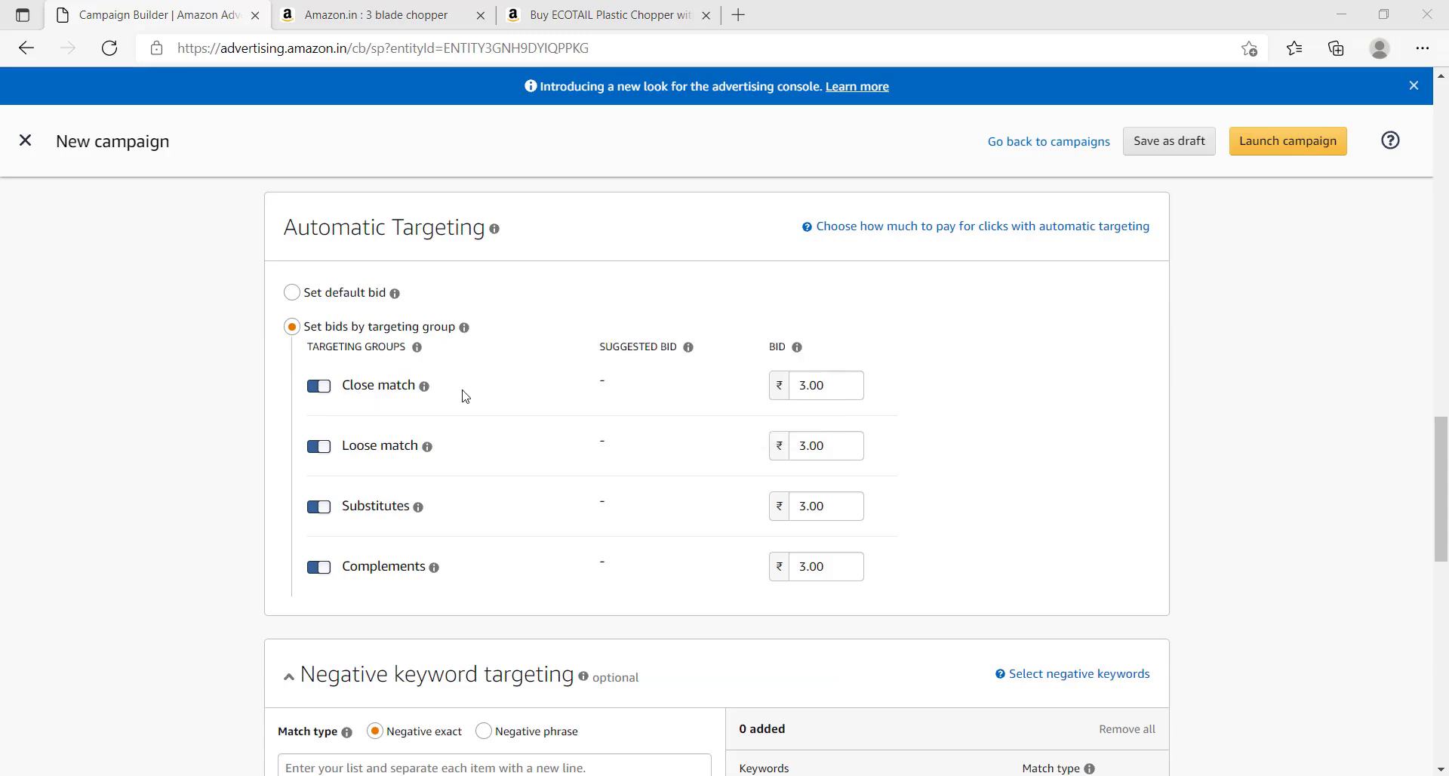
mouse_move(427, 446)
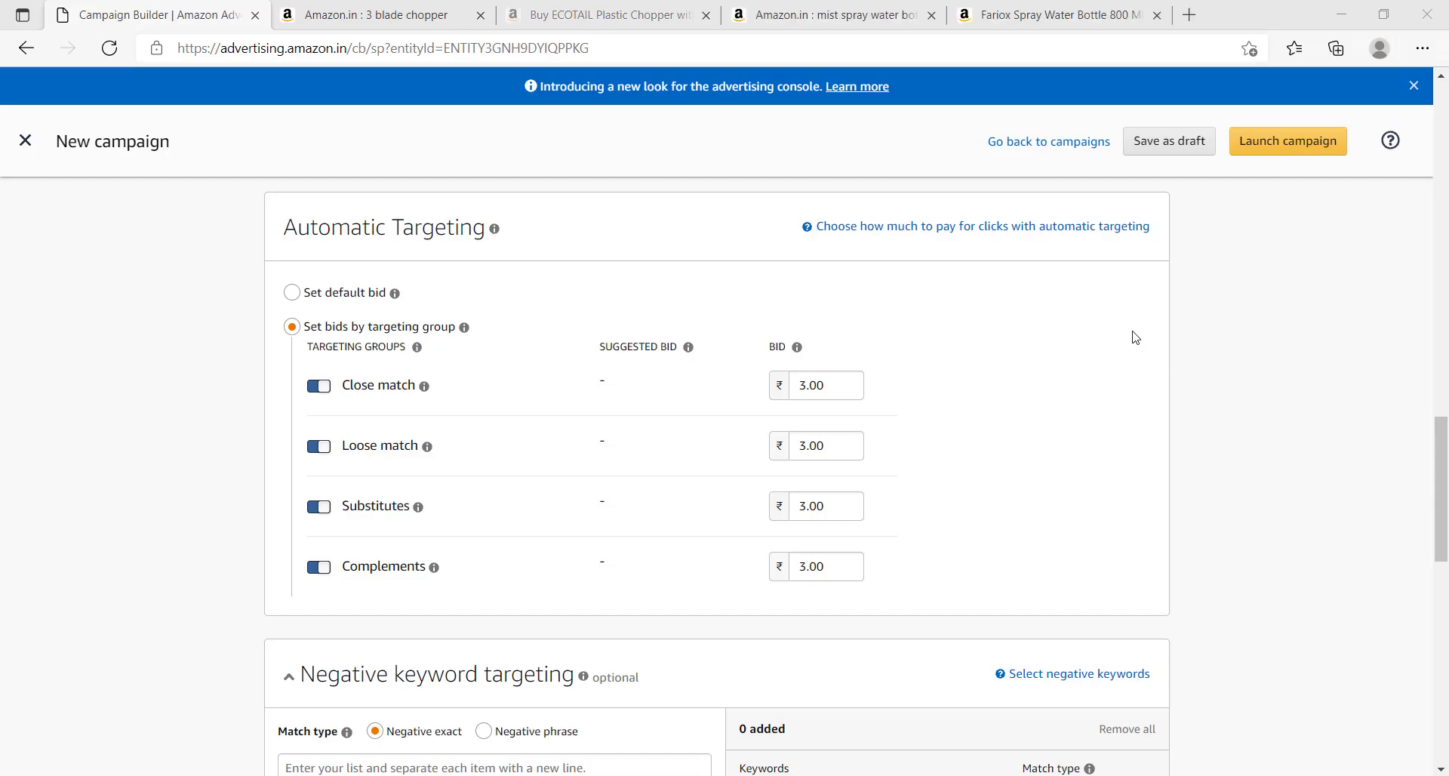
mouse_move(422, 387)
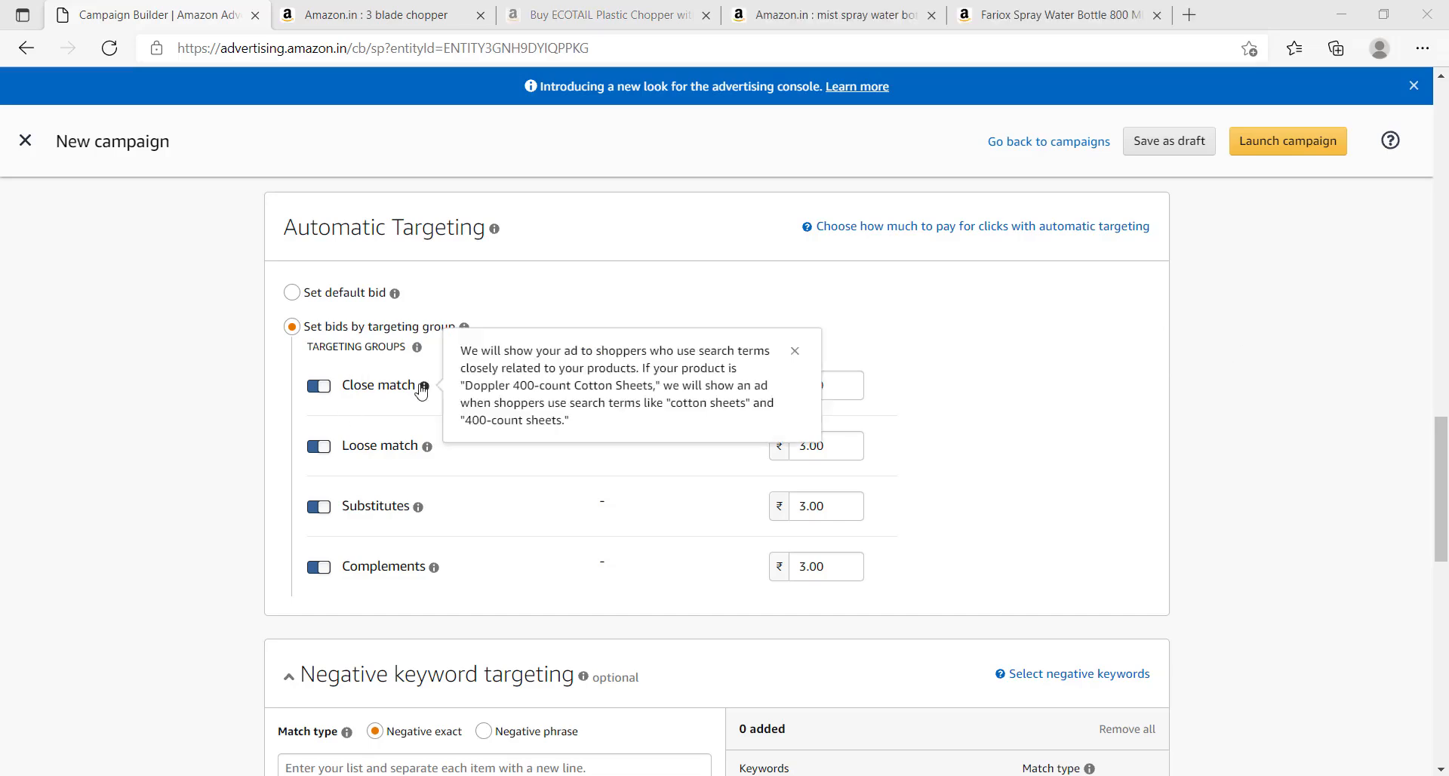
- Compare the targeting group explanations with Amazon's mist spray water bottle results, the Fariox Spray Water Bottle listing and the 3 blade chopper results
click(861, 15)
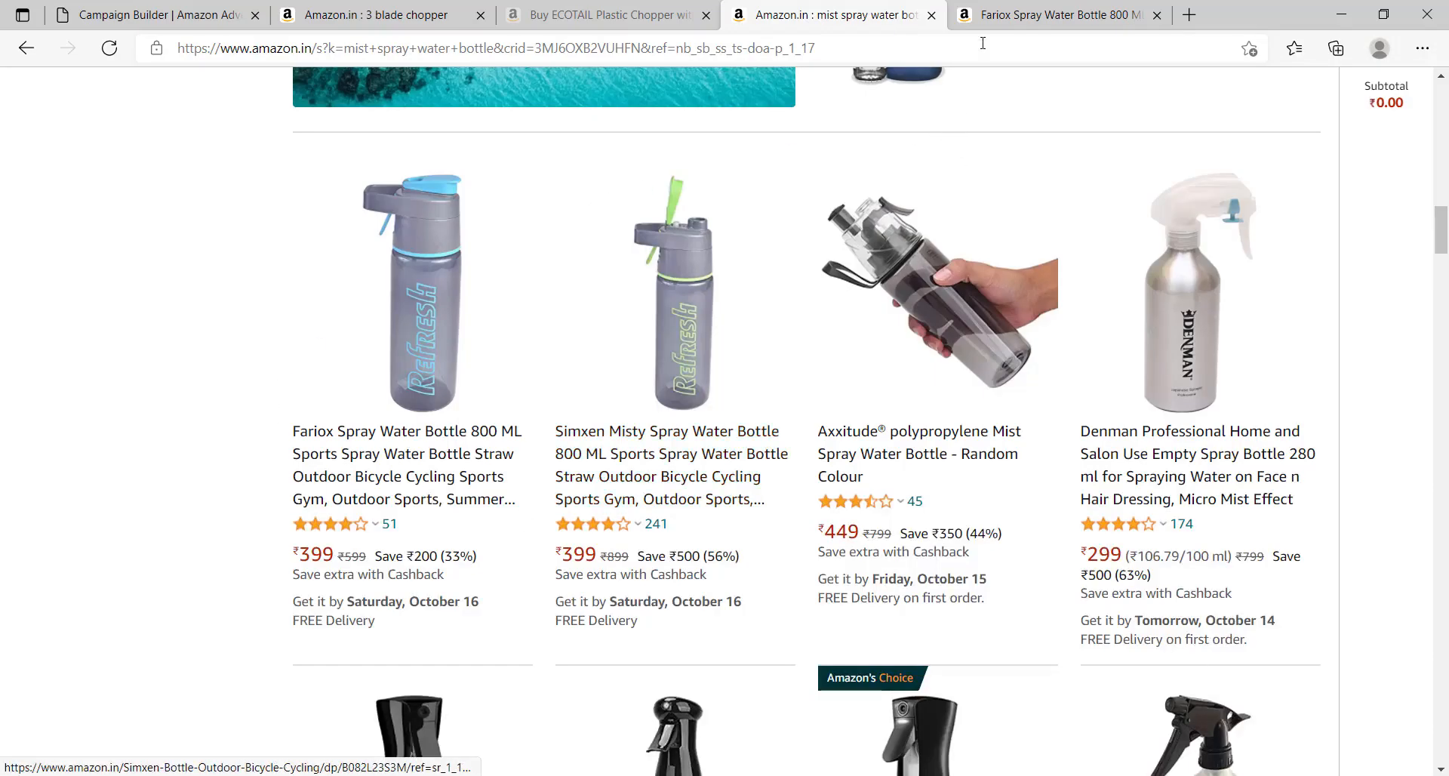
click(1019, 8)
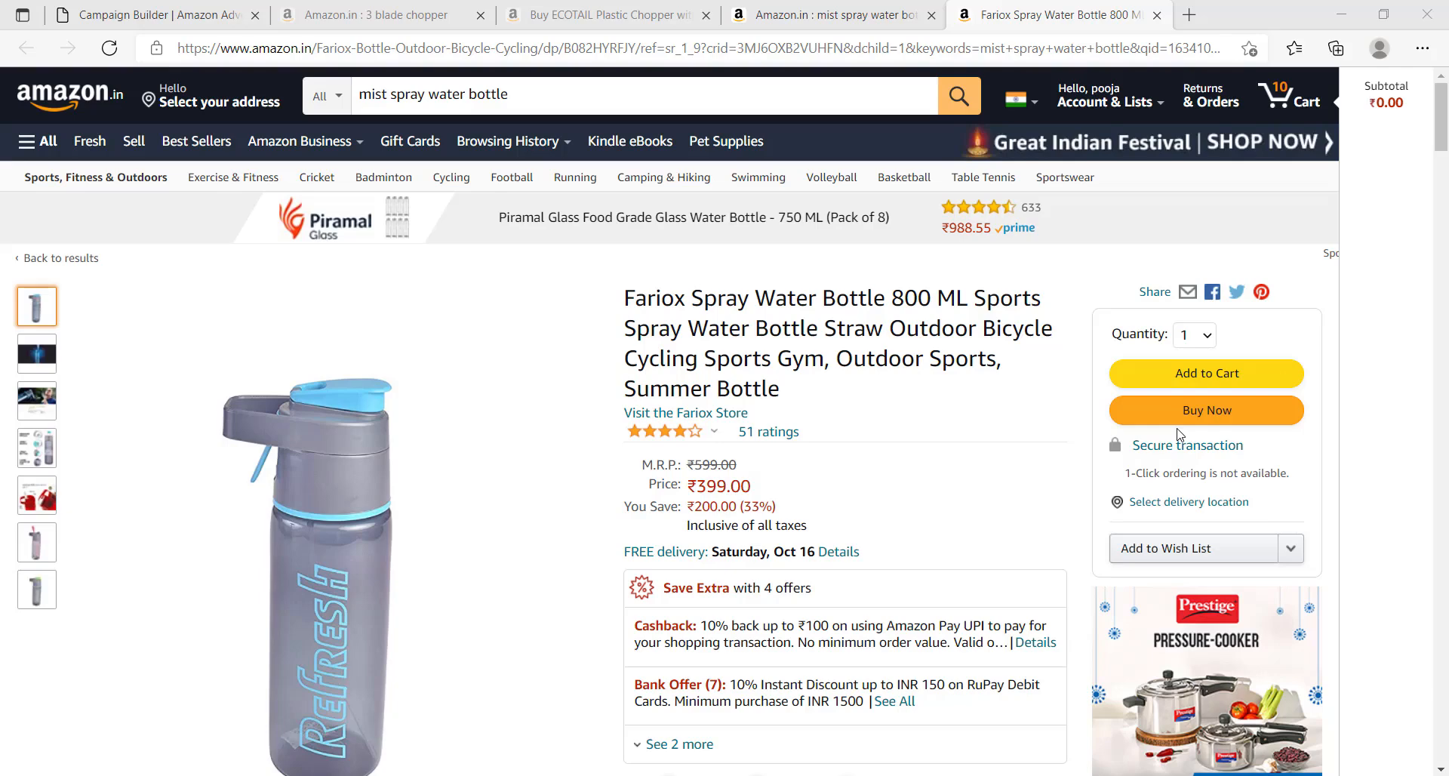
key(ctrl+1)
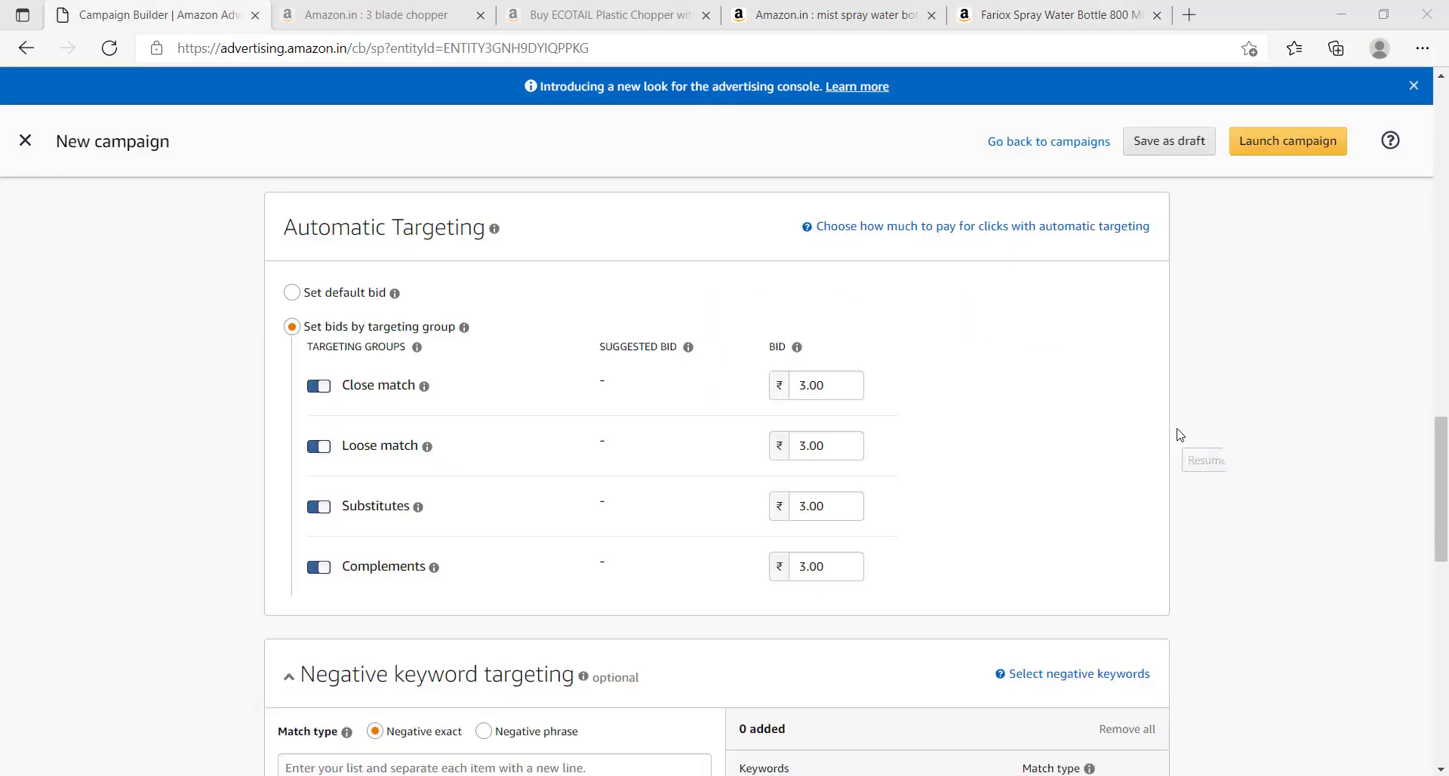
key(ctrl+5)
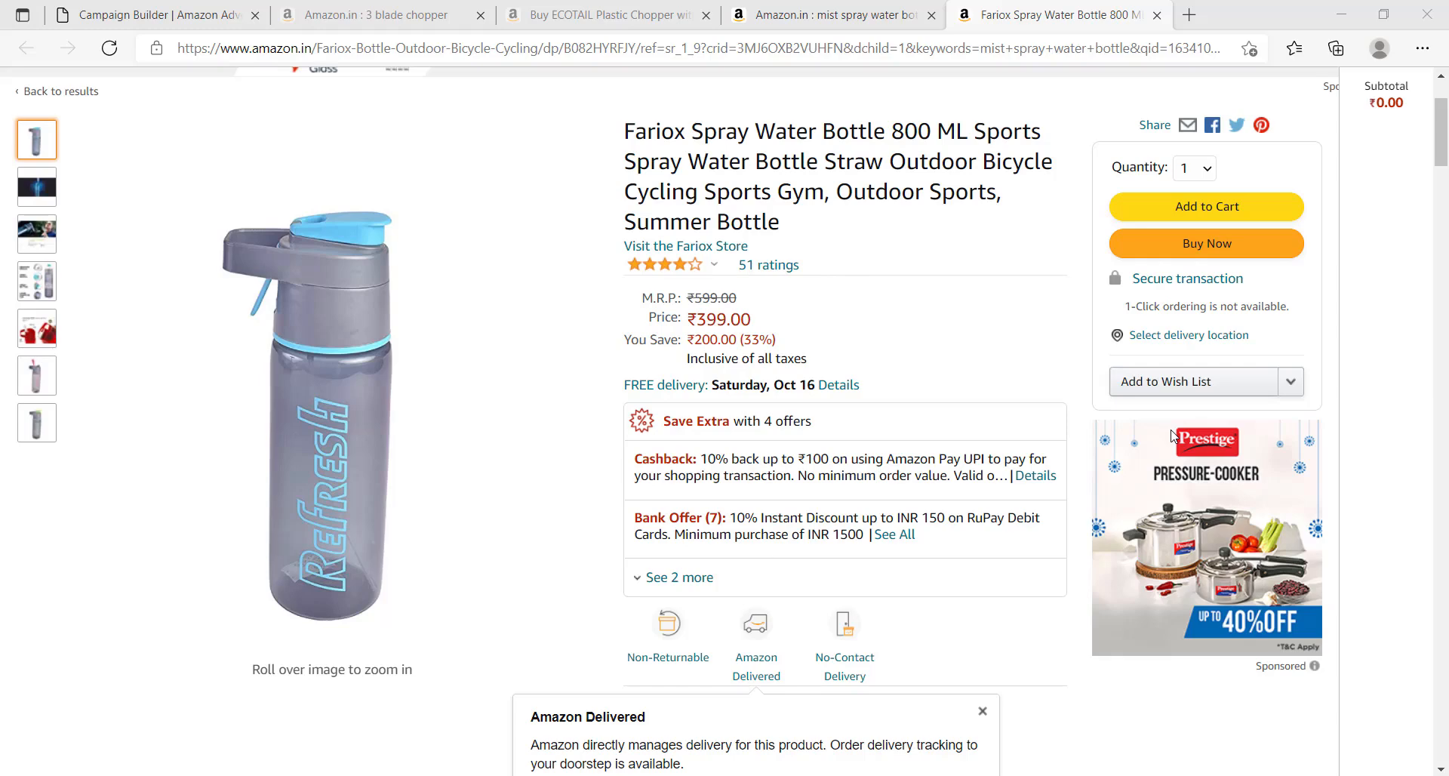
key(ctrl+Tab)
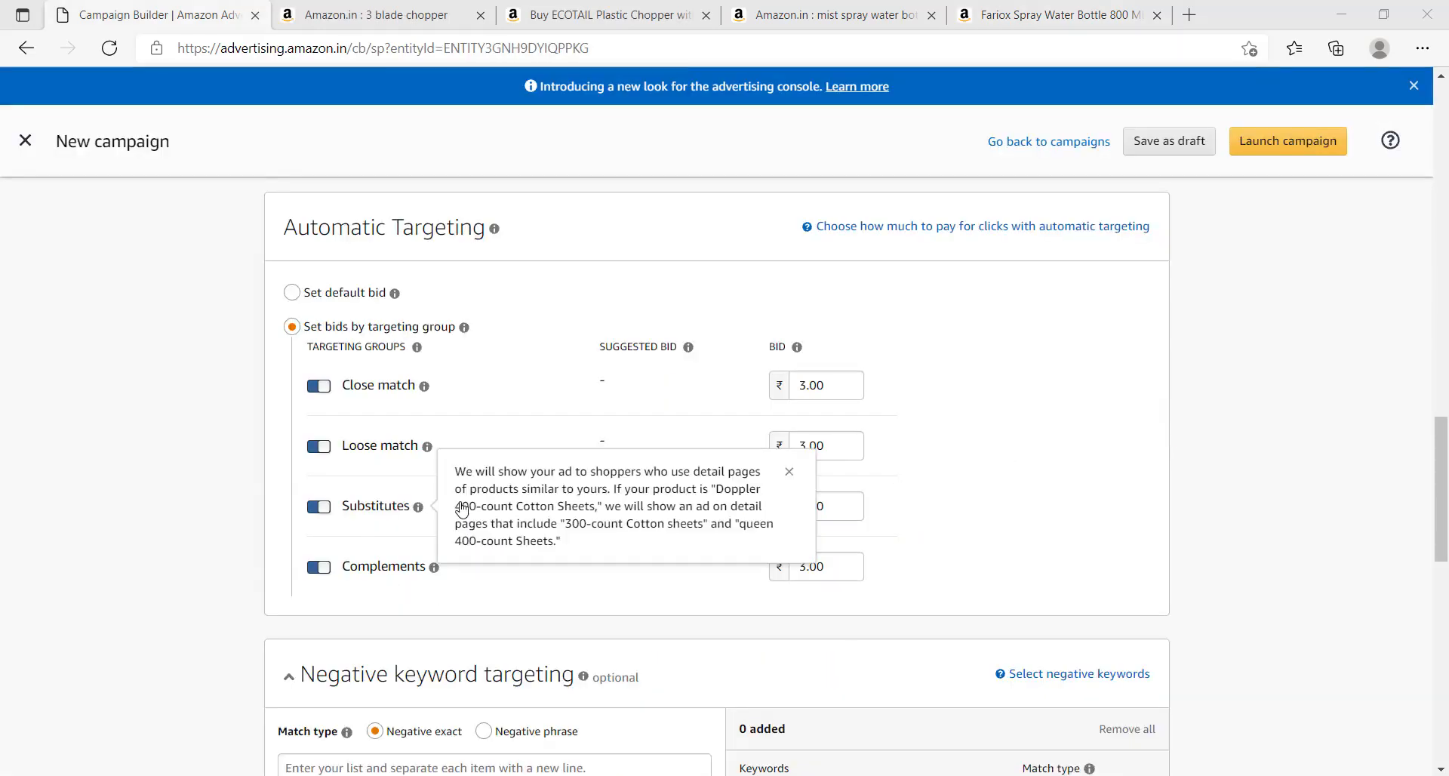
key(ctrl+Tab)
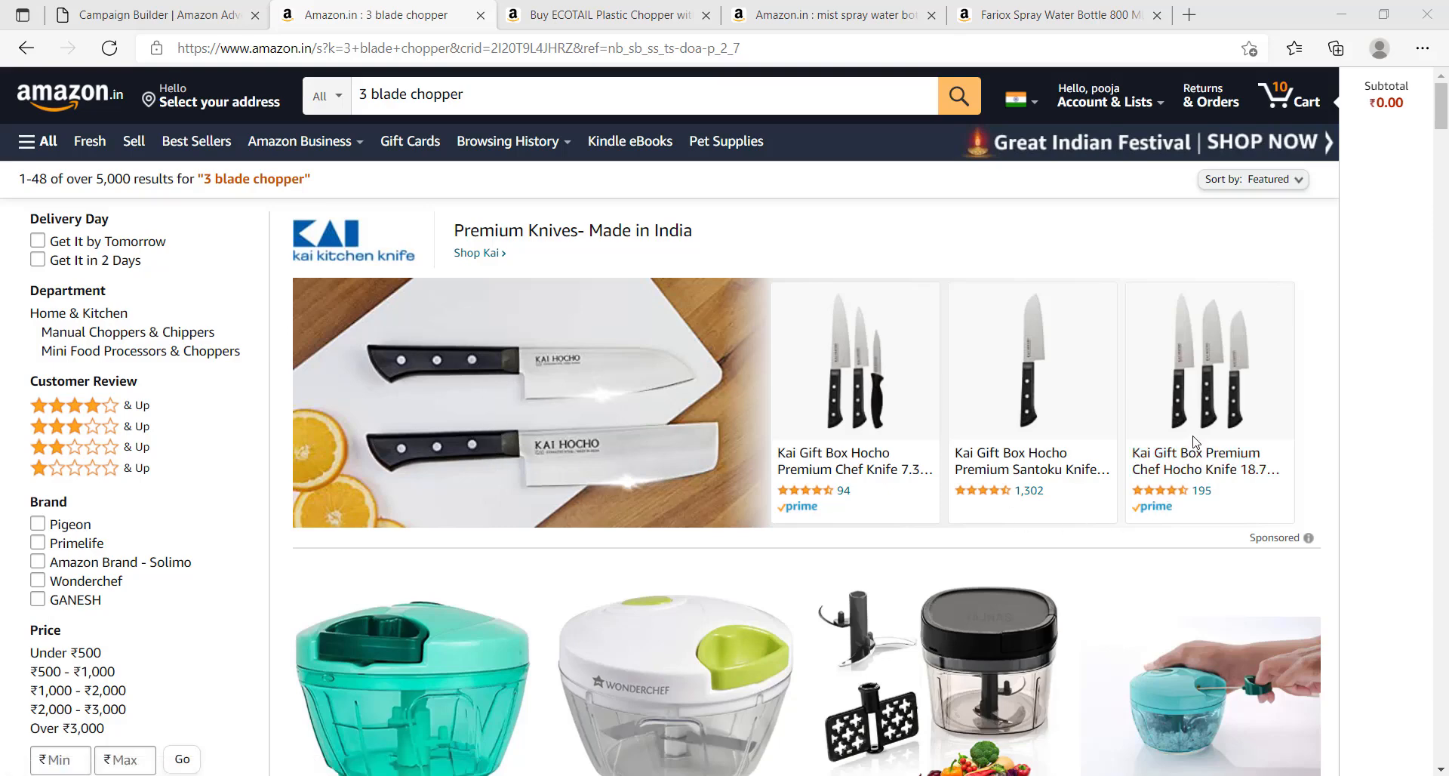
key(ctrl+shift+Tab)
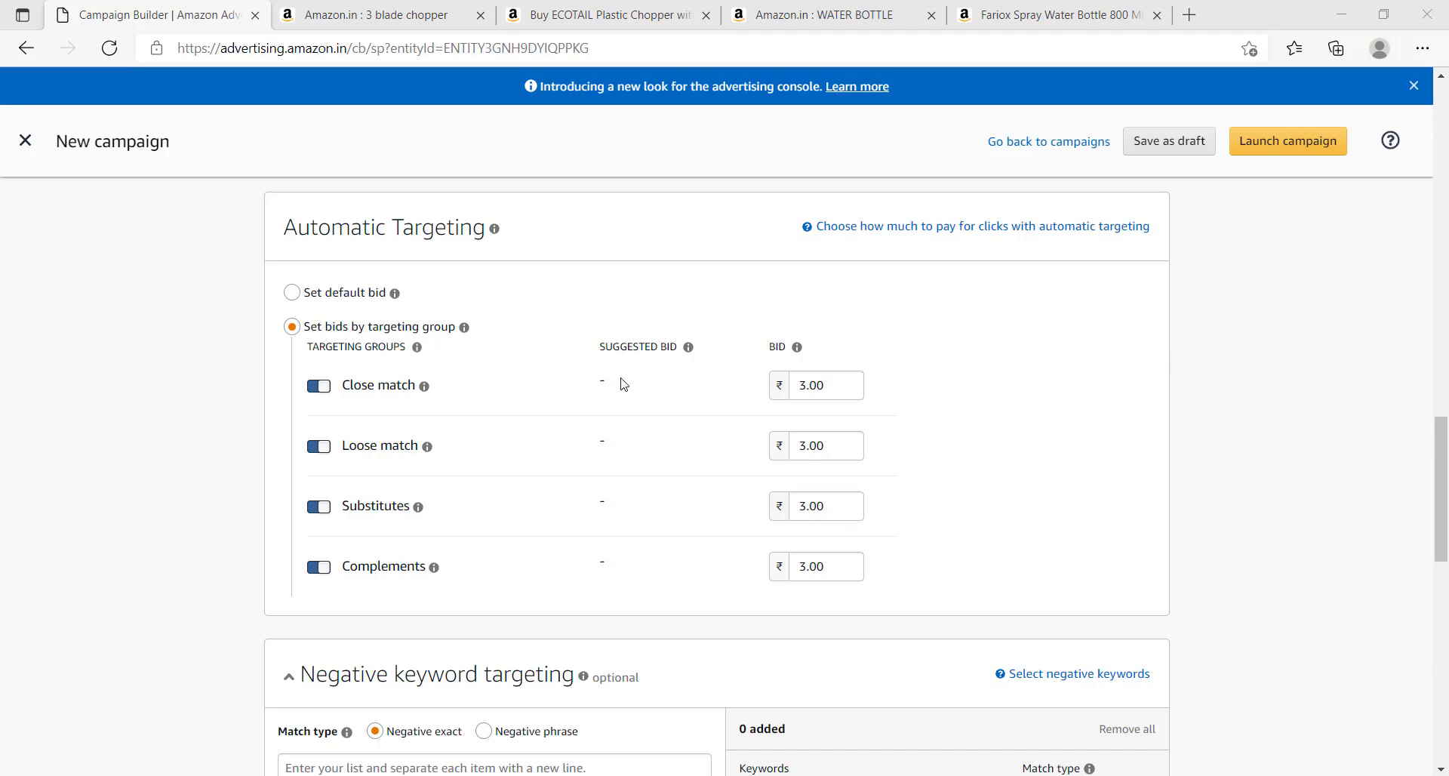
- Switch automatic targeting back to a single default bid
click(292, 293)
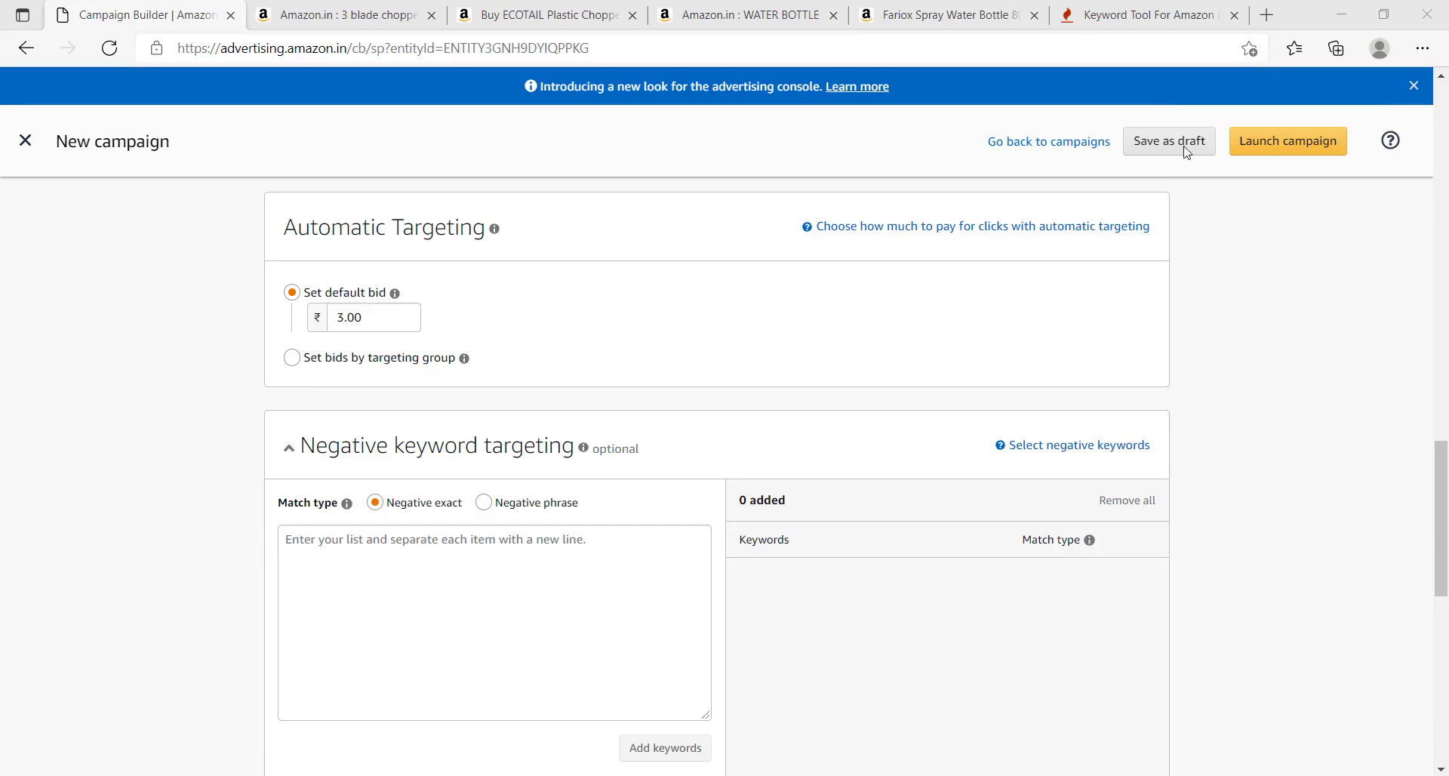
- Compare Keyword Tool's Amazon suggestions for mist spray water bottle with the Fariox bottle's product title
click(1087, 14)
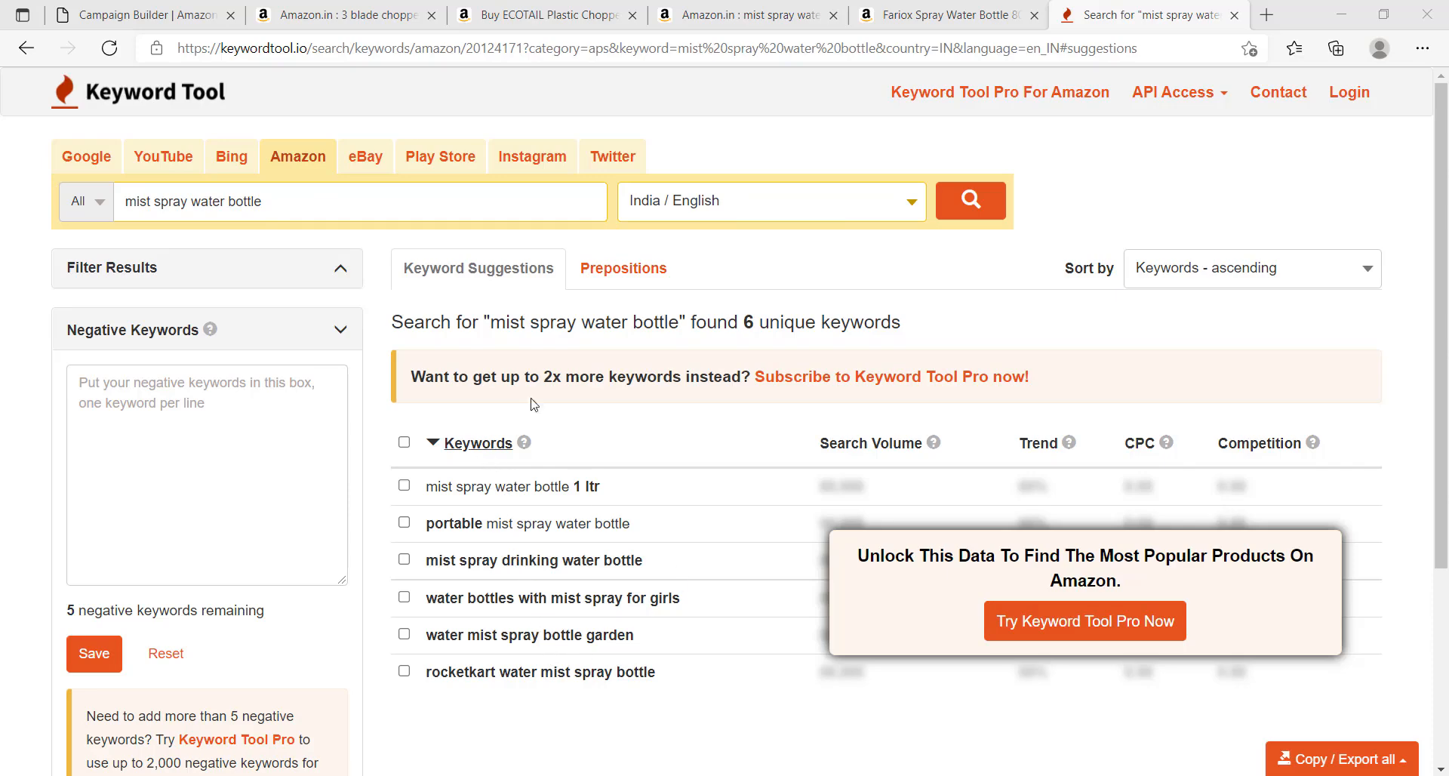
click(917, 6)
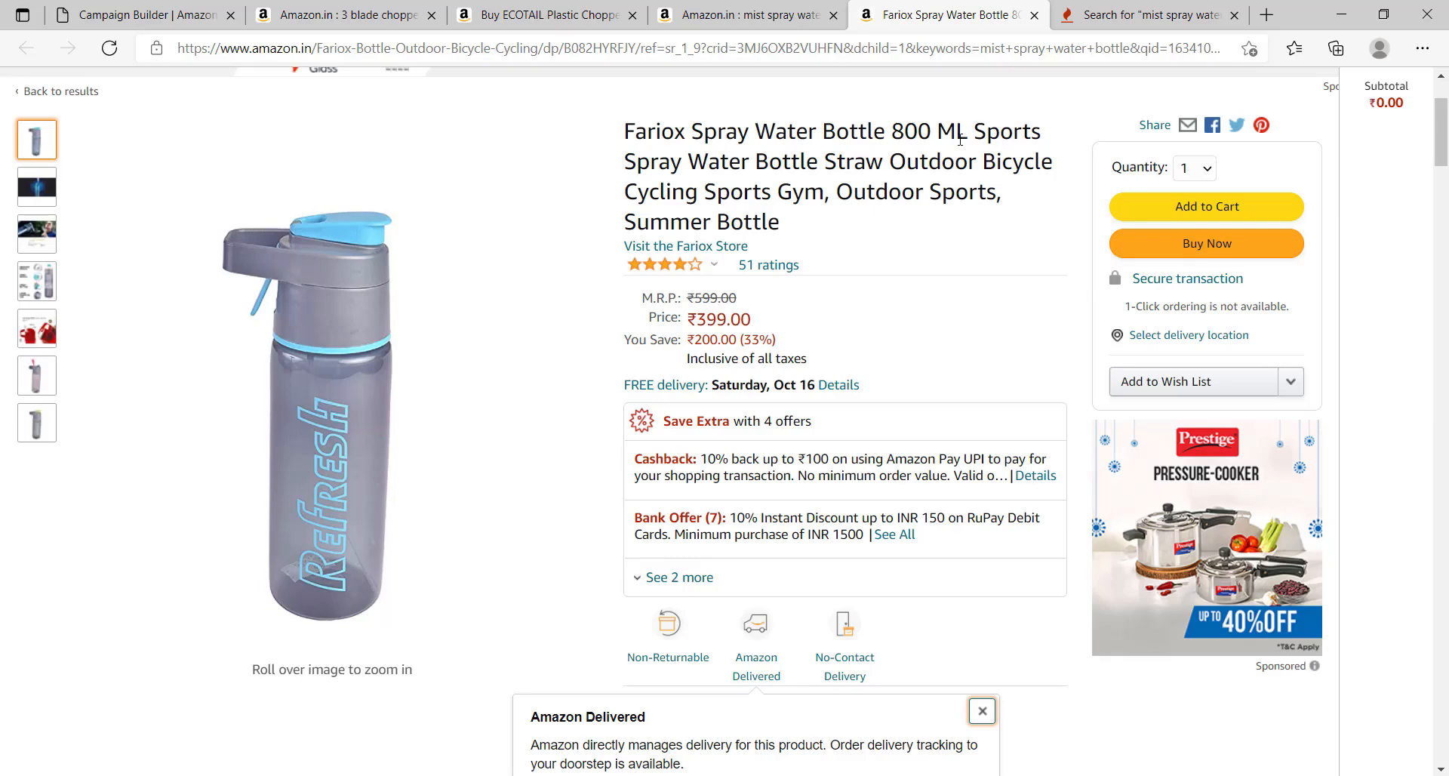
click(1106, 11)
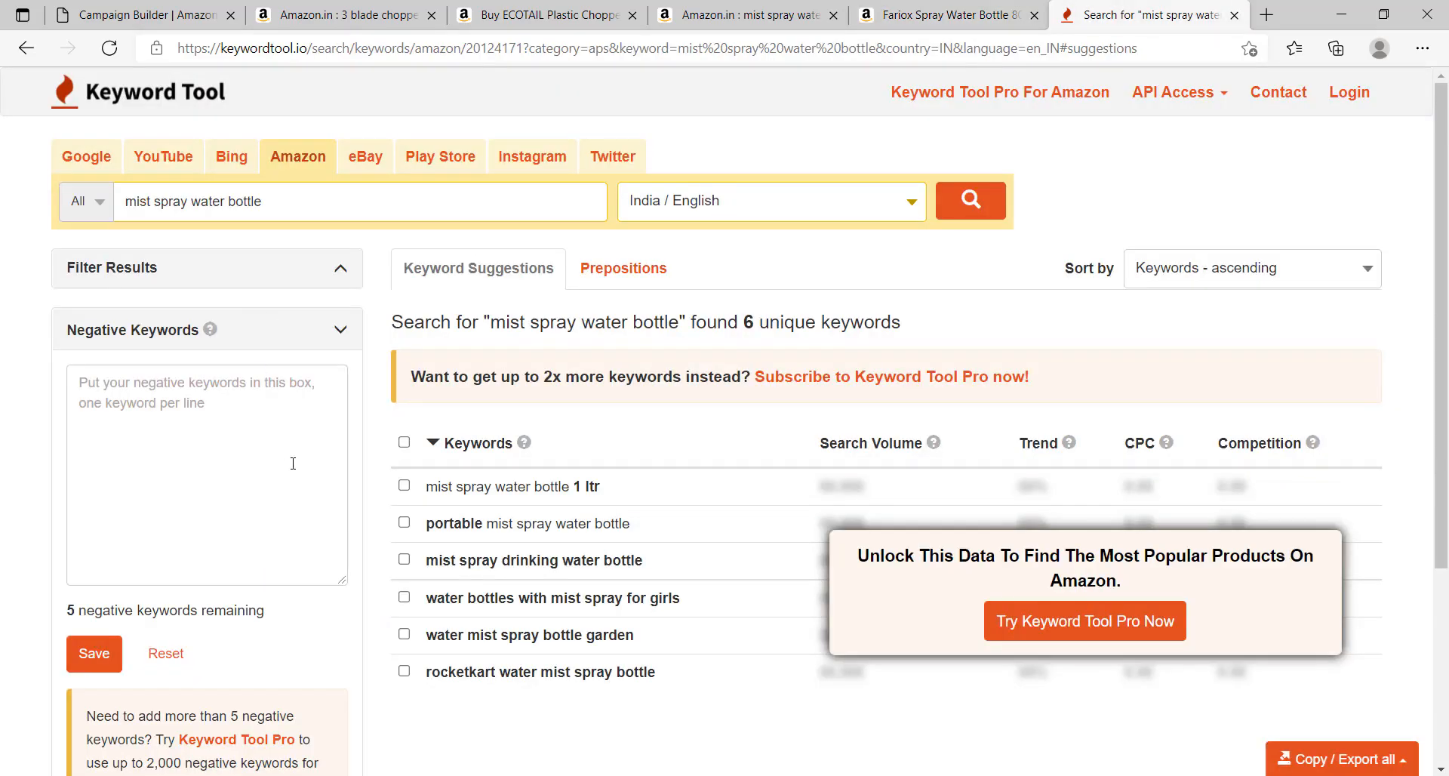
- Copy the suggestion "mist spray water bottle 1 ltr" into Keyword Tool's negative keywords and save it
drag(601, 489, 427, 494)
key(ctrl+c)
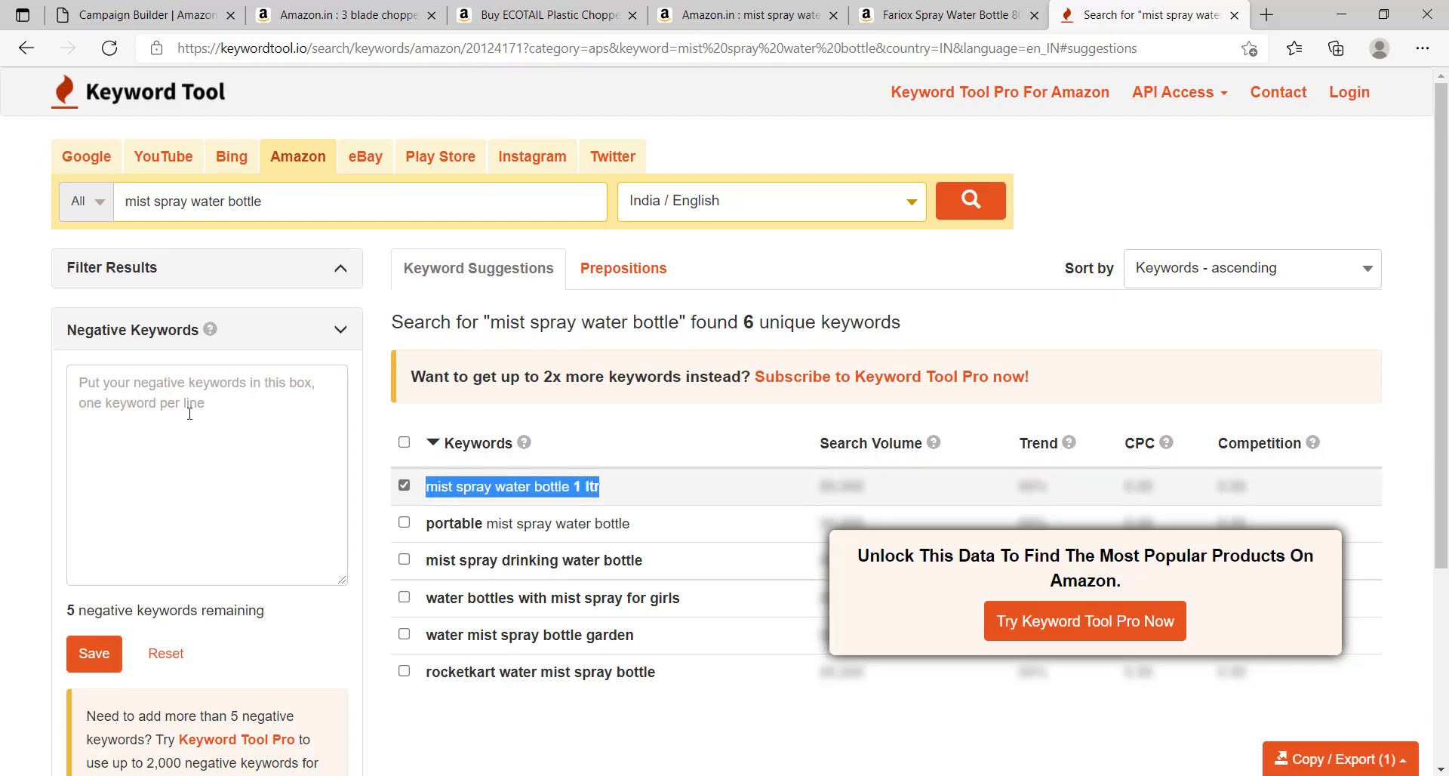
click(157, 403)
key(ctrl+v)
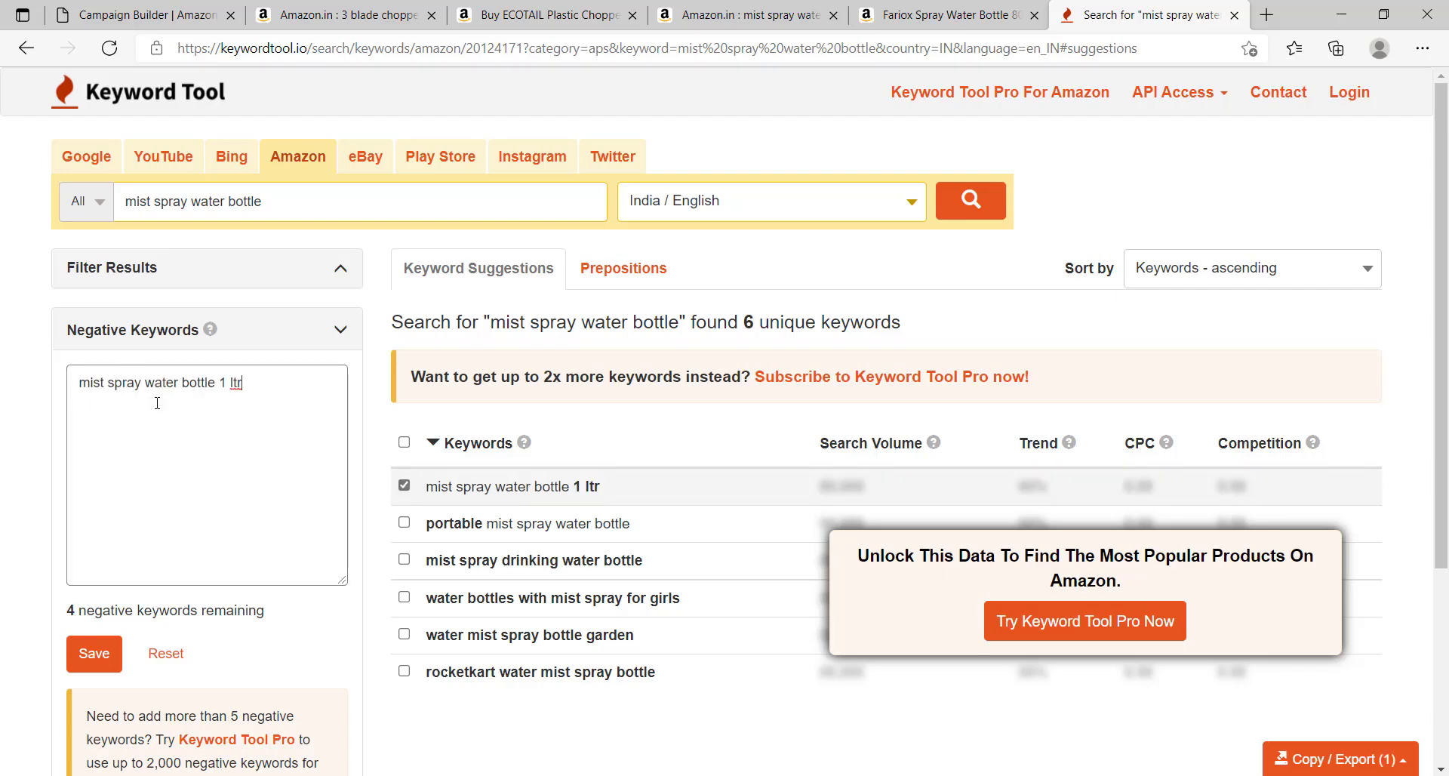
click(93, 655)
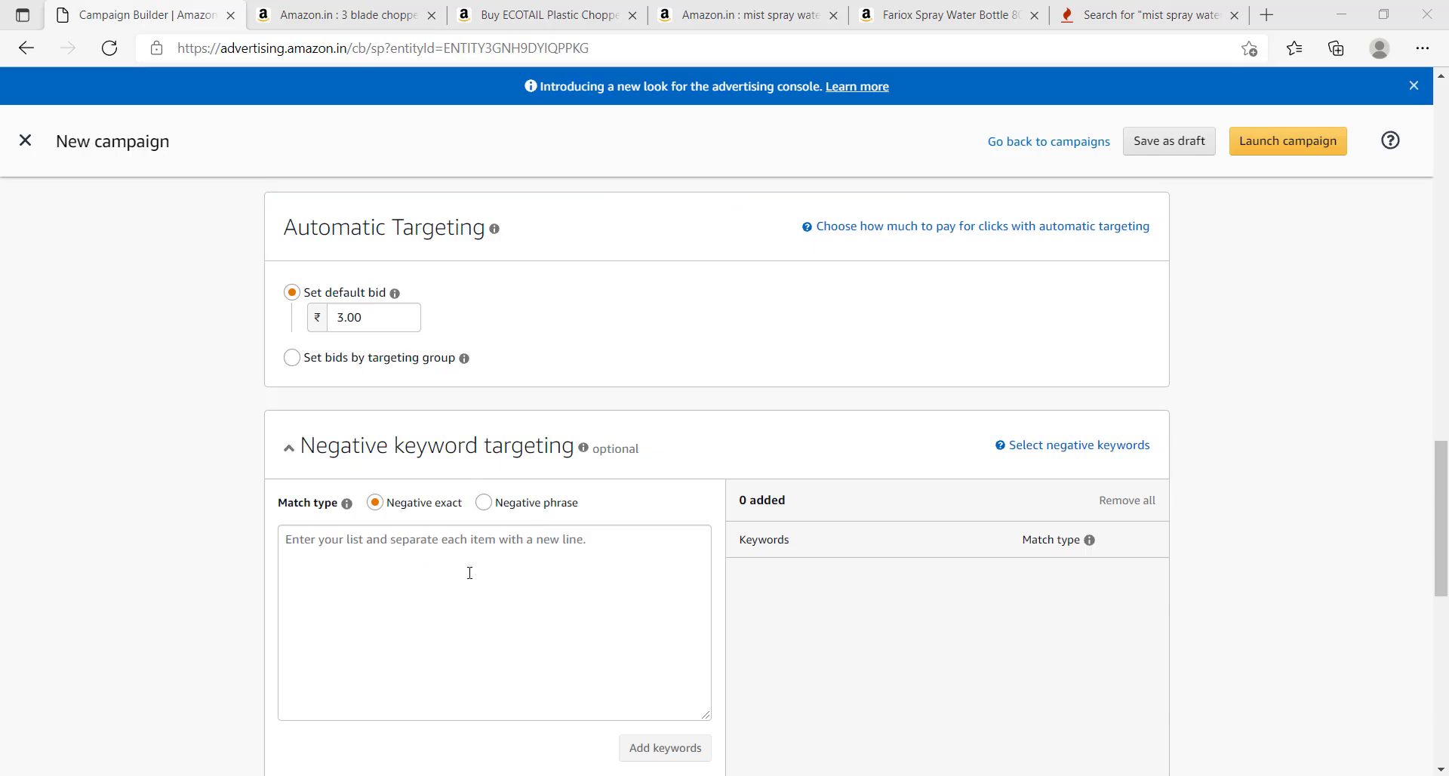
- Enter "water bottle" in the campaign's negative keyword list
click(469, 572)
text(water )
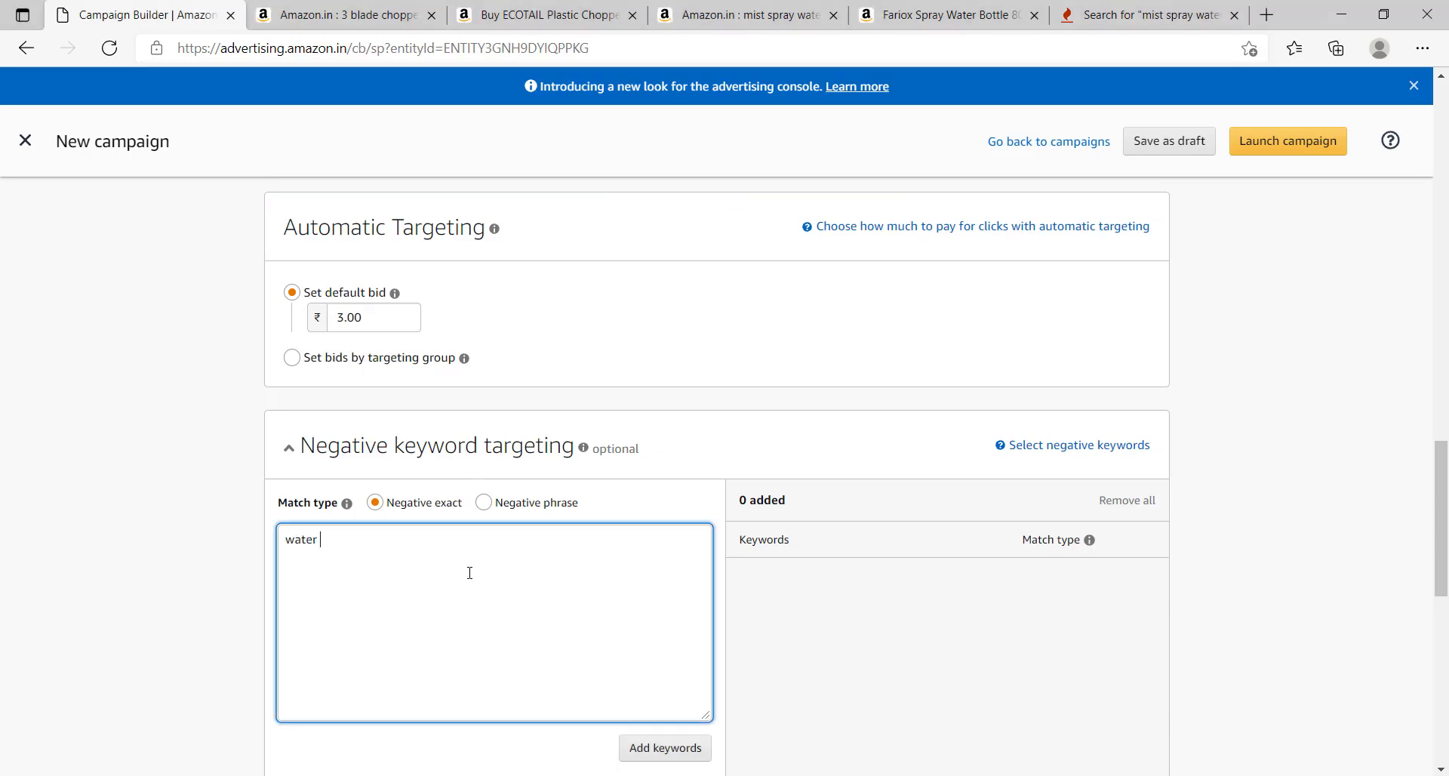
text(bottle)
click(1227, 325)
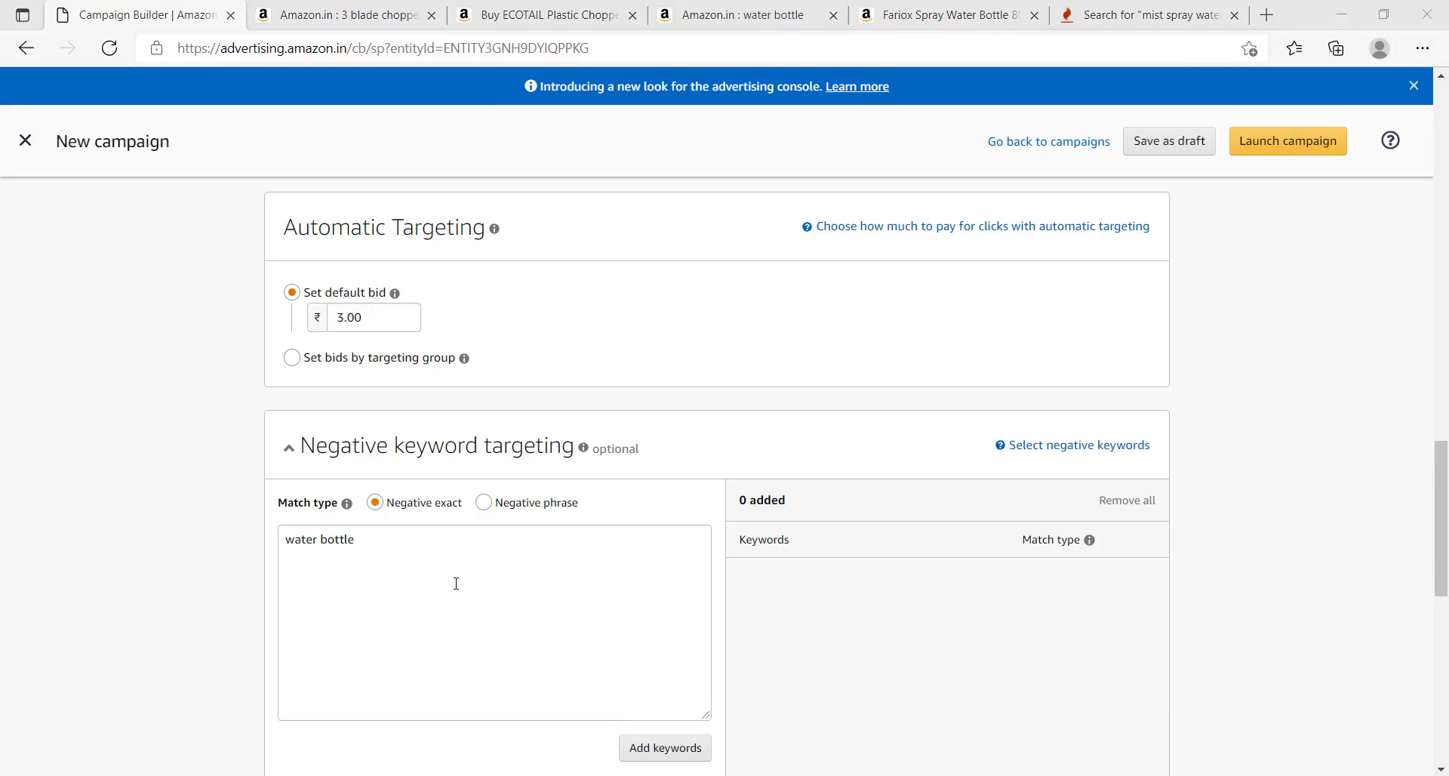
- Examine the products in Amazon's water bottle search results, and return to the campaign builder
click(731, 11)
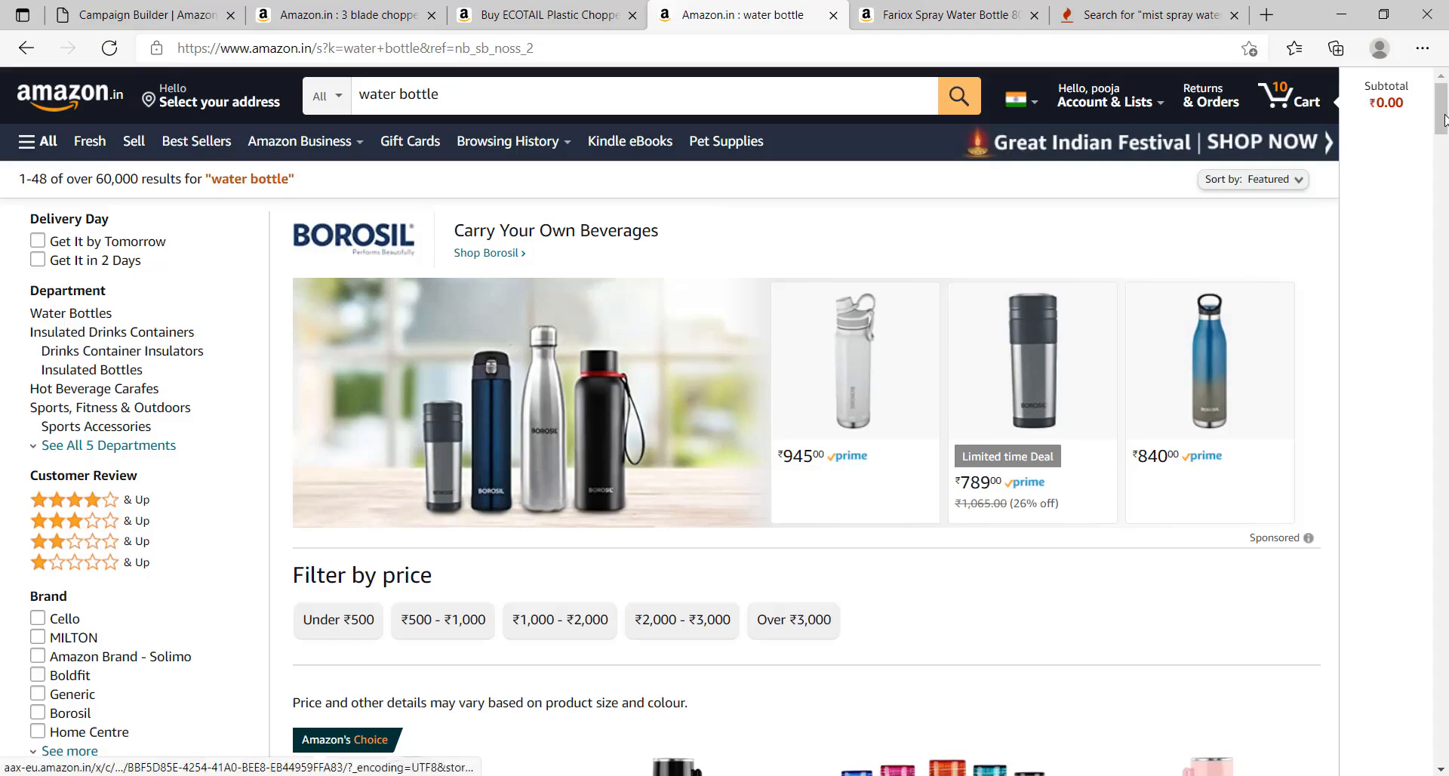
scroll(1443, 145, down, 5)
drag(1446, 148, 1446, 212)
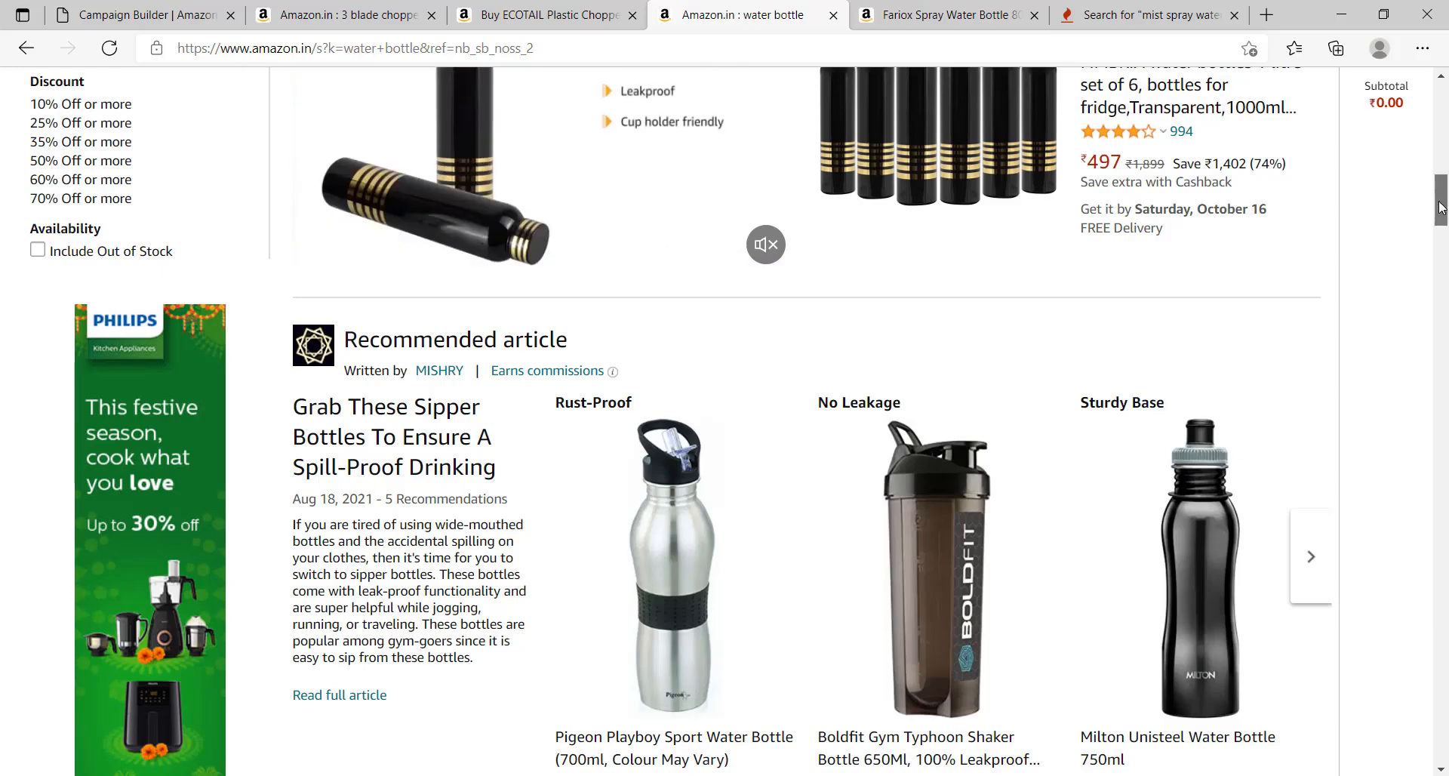
drag(1440, 208, 1443, 220)
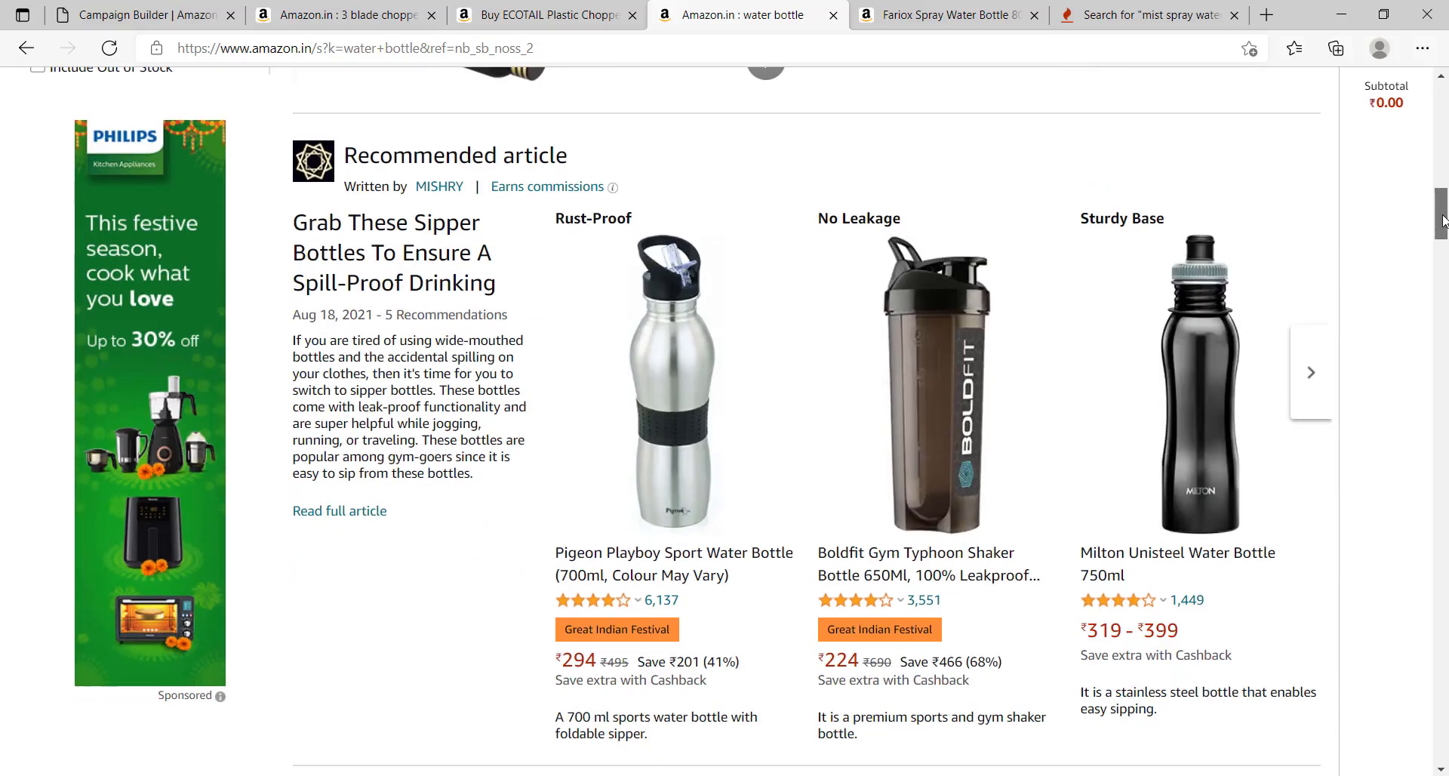
key(ctrl+1)
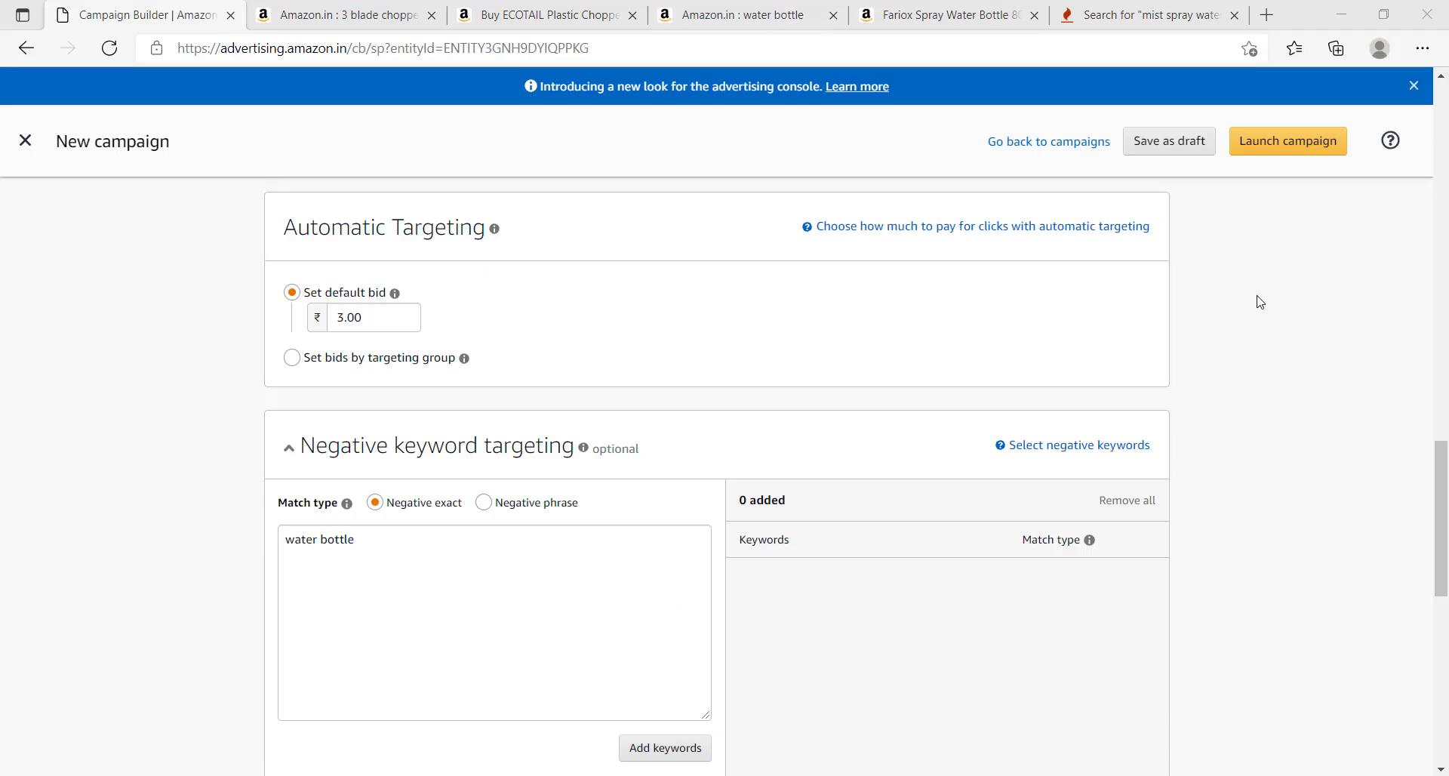
- Enter "Water Bottle For hair cut" on a second line of the negative keyword list, with the match type Negative exact
click(393, 551)
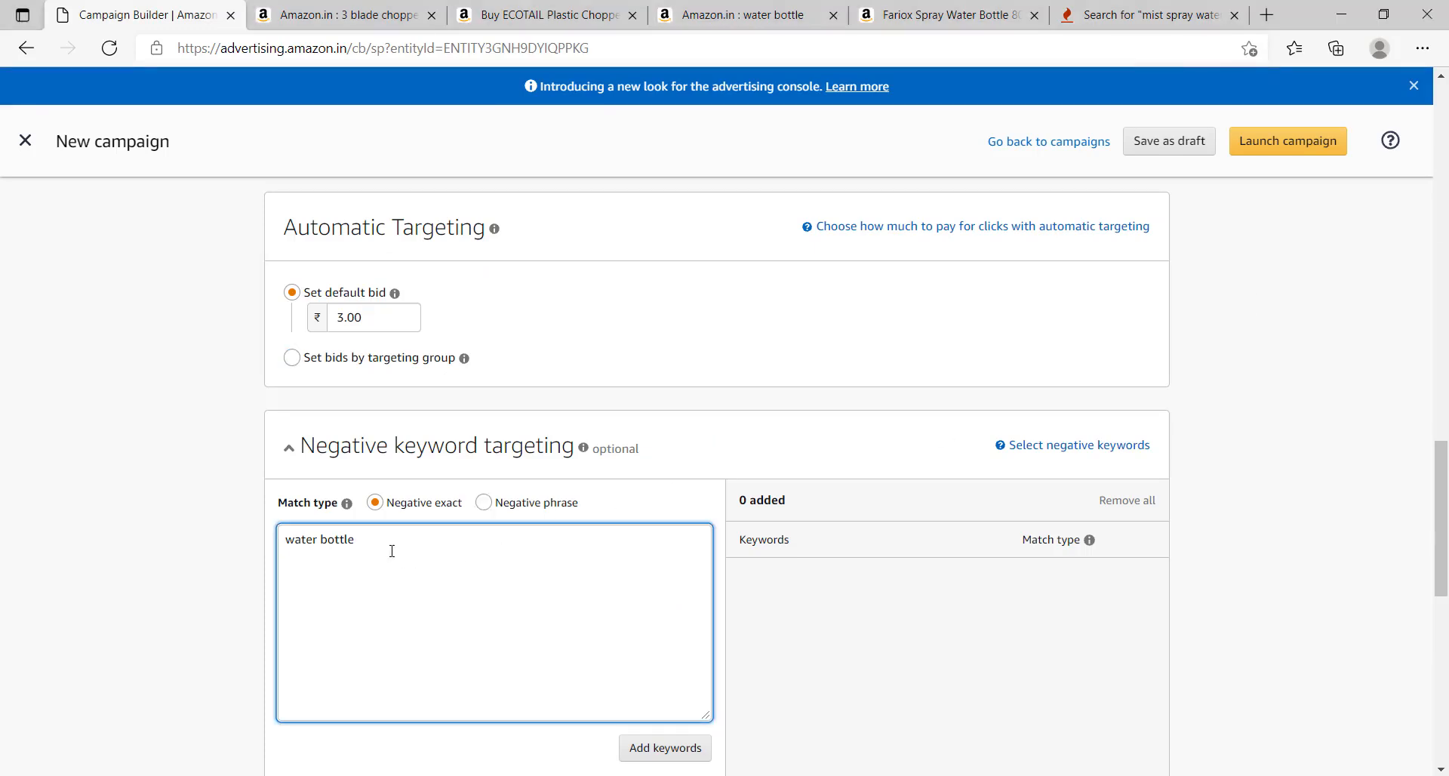
text(Water Bottle For hair ci)
click(1251, 304)
click(377, 503)
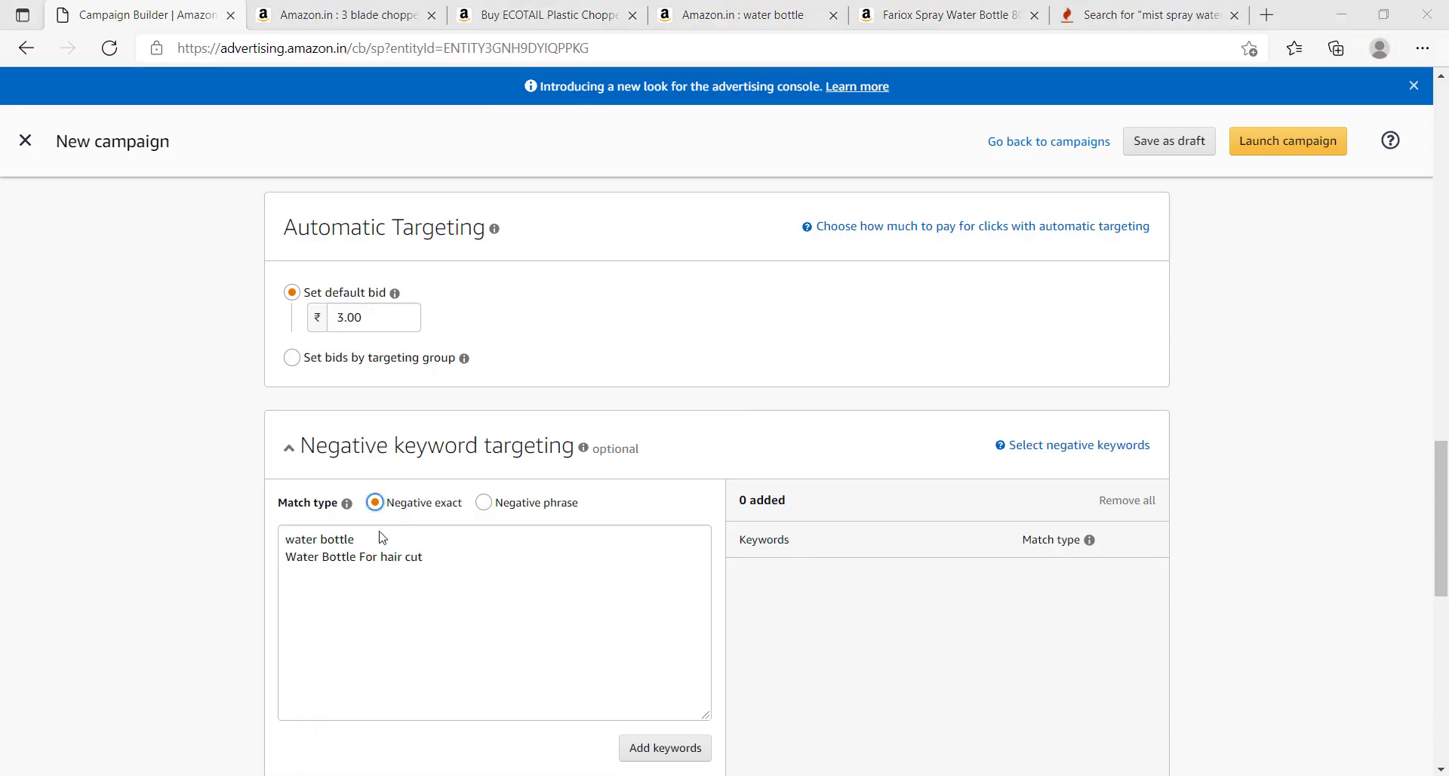
- Extend the second negative keyword with a prefix so that it reads "Mist Spray Water Bottle For hair cut"
click(291, 564)
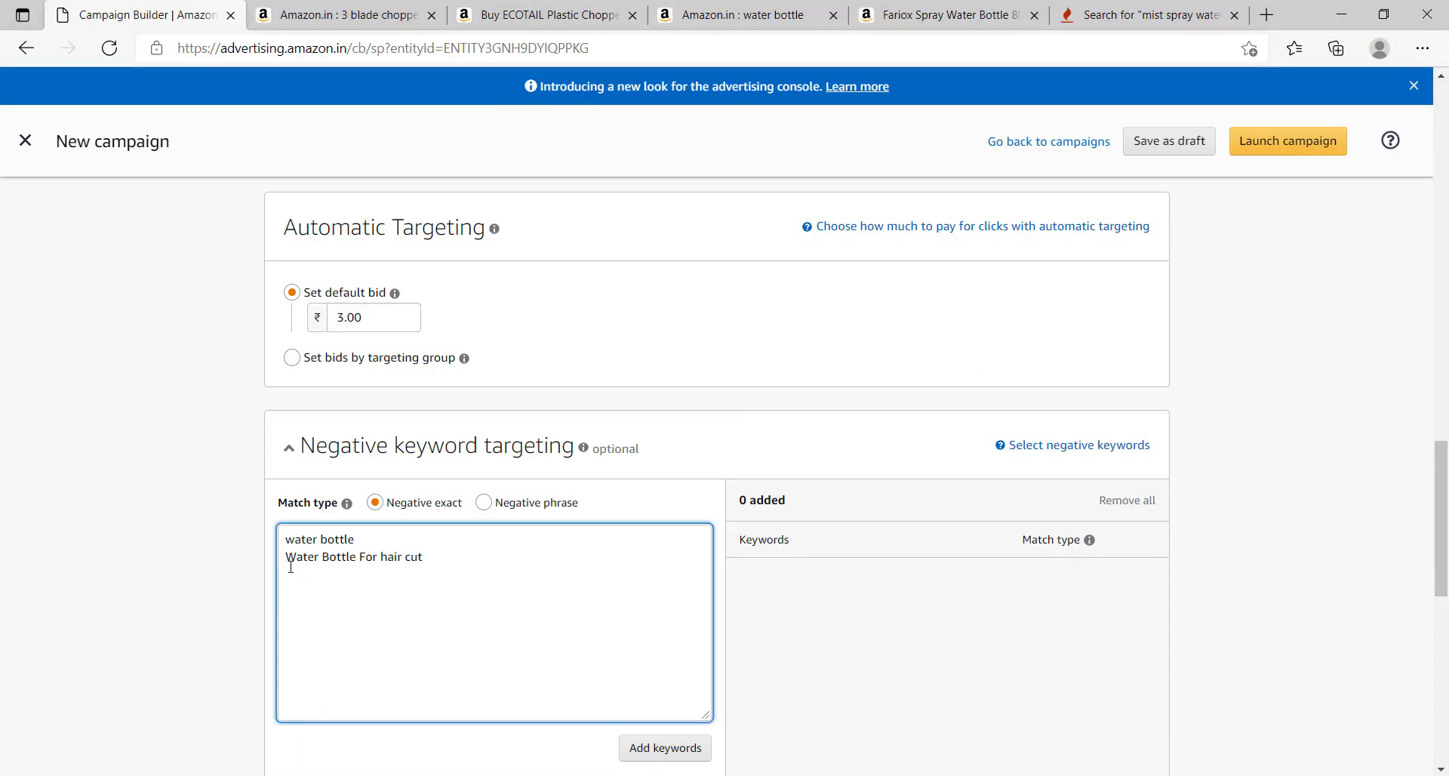
text(MIs)
key(BackSpace)
key(BackSpace)
text(ist Spray)
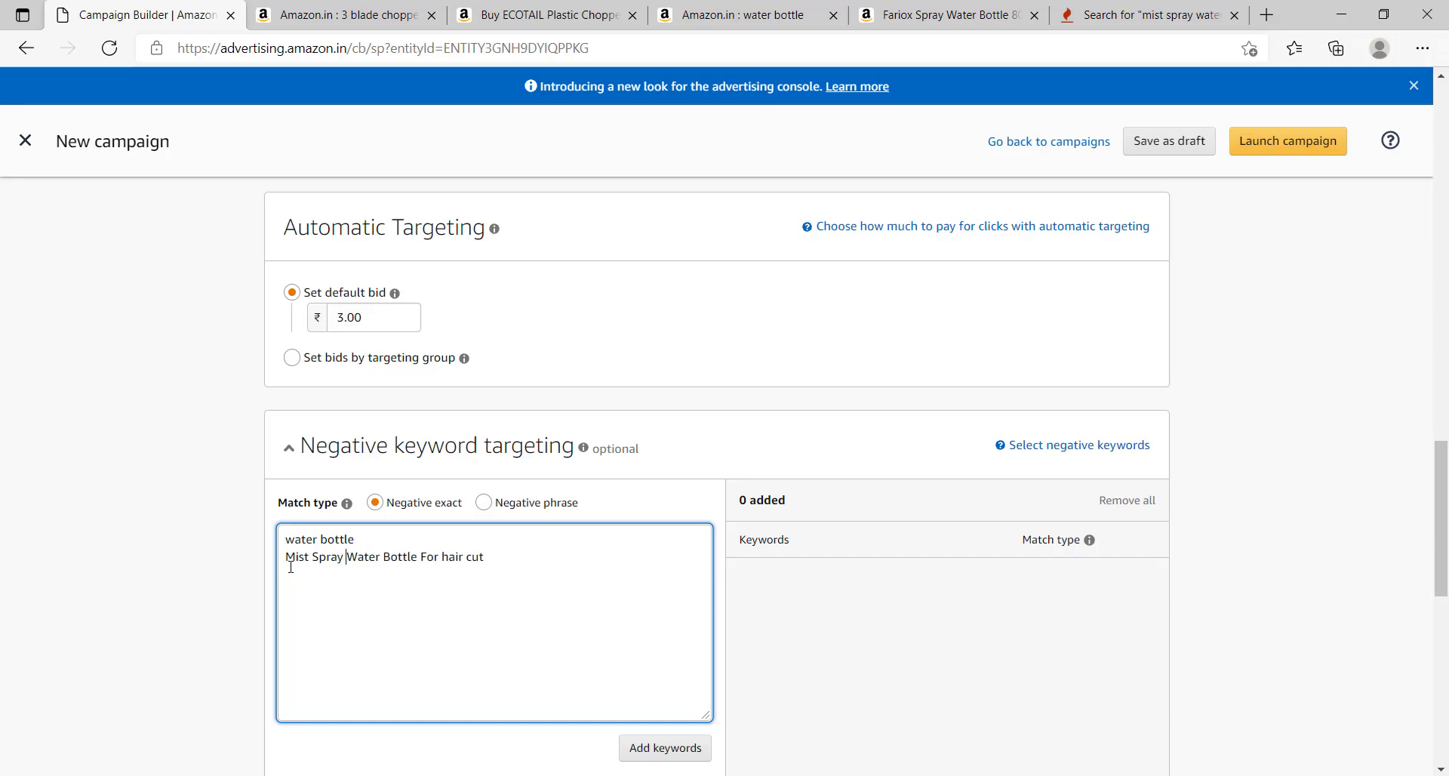
click(1248, 300)
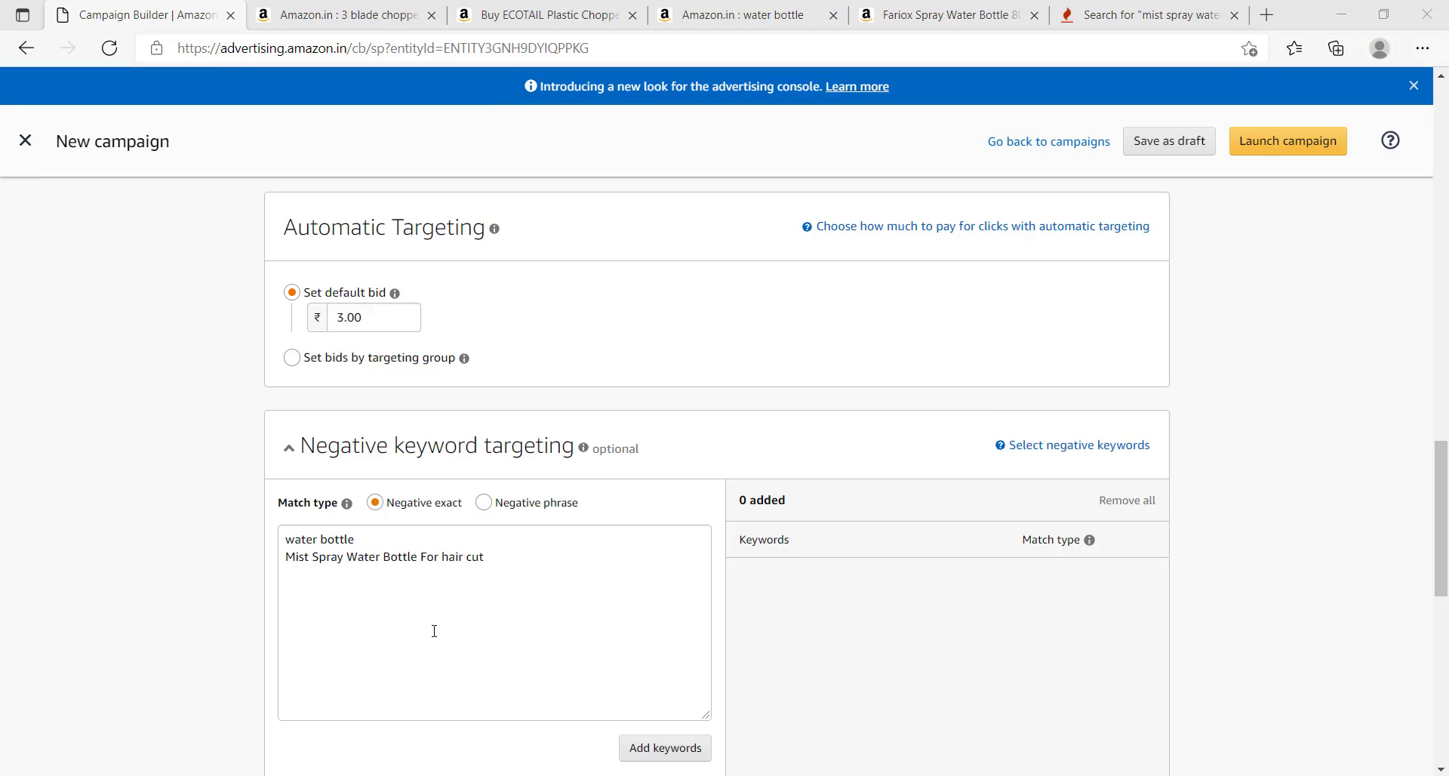
- Review the Fariox bottle's listing and the products in Amazon's mist spray water bottle search results
click(935, 9)
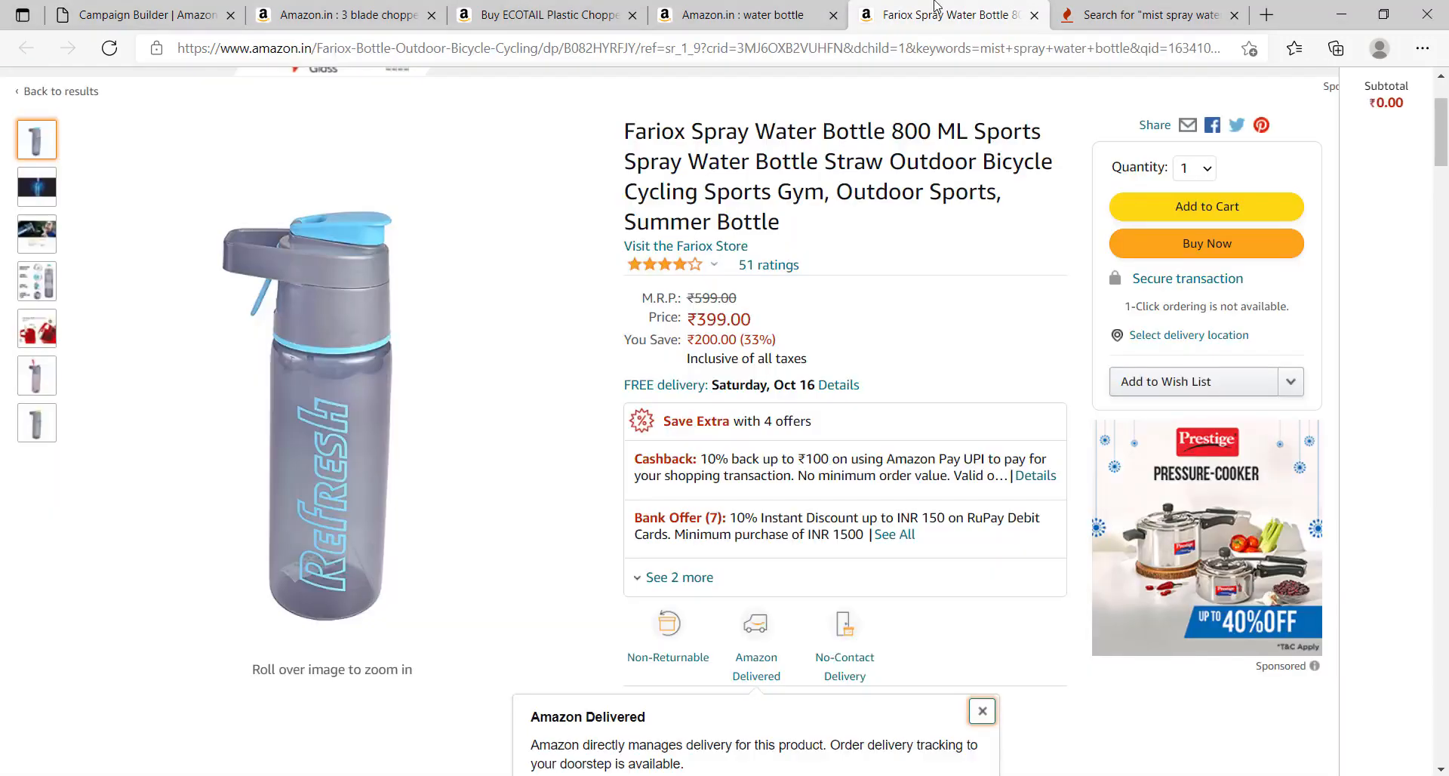
click(761, 11)
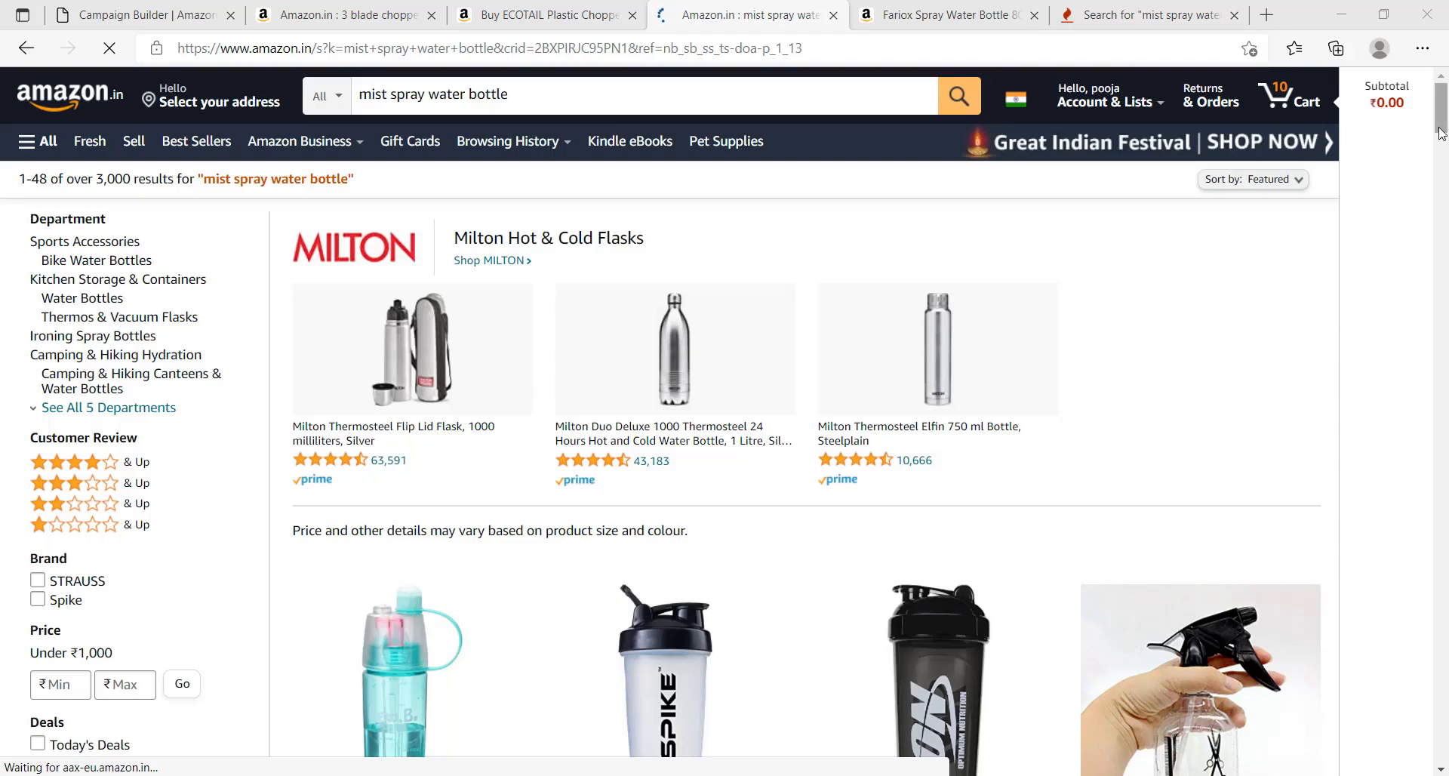
drag(1440, 129, 1439, 170)
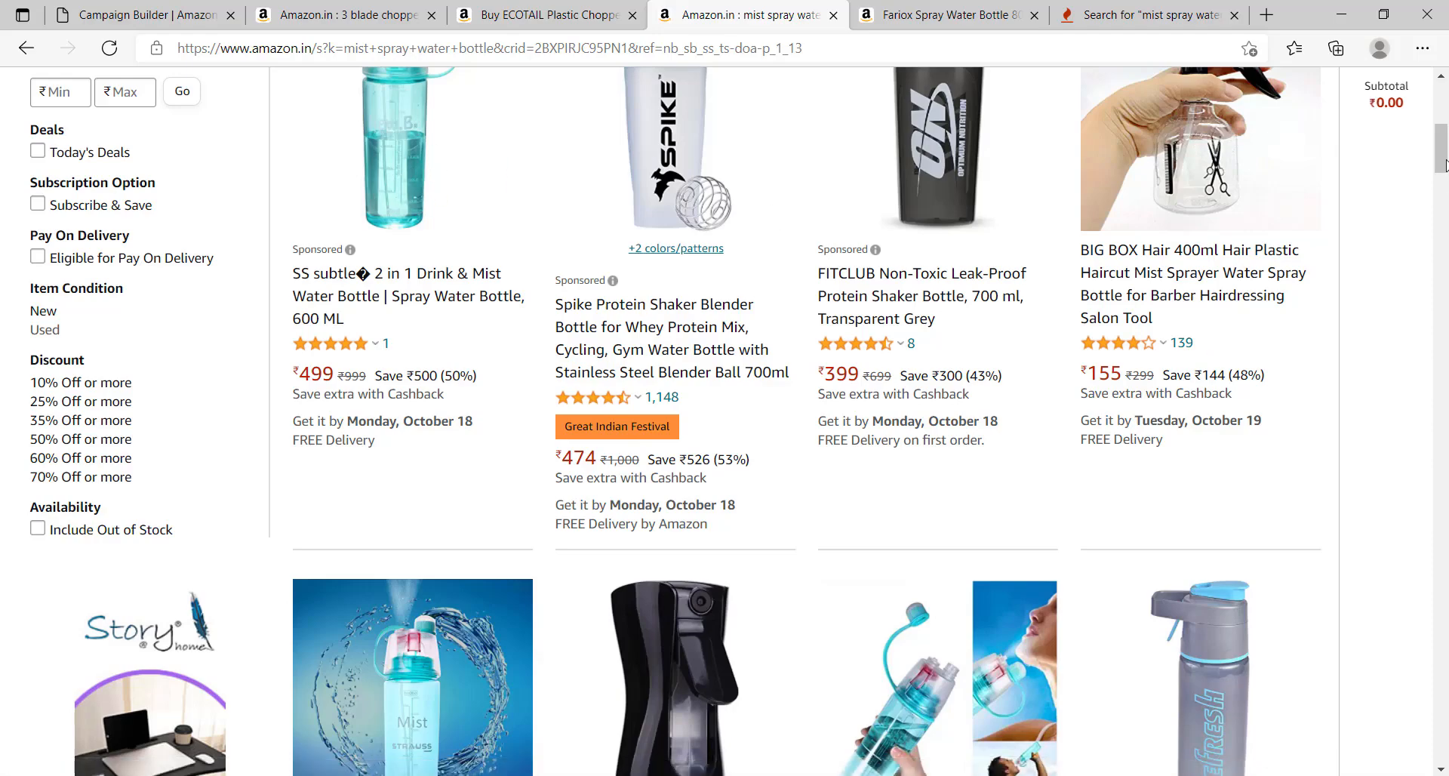
drag(1445, 164, 1445, 225)
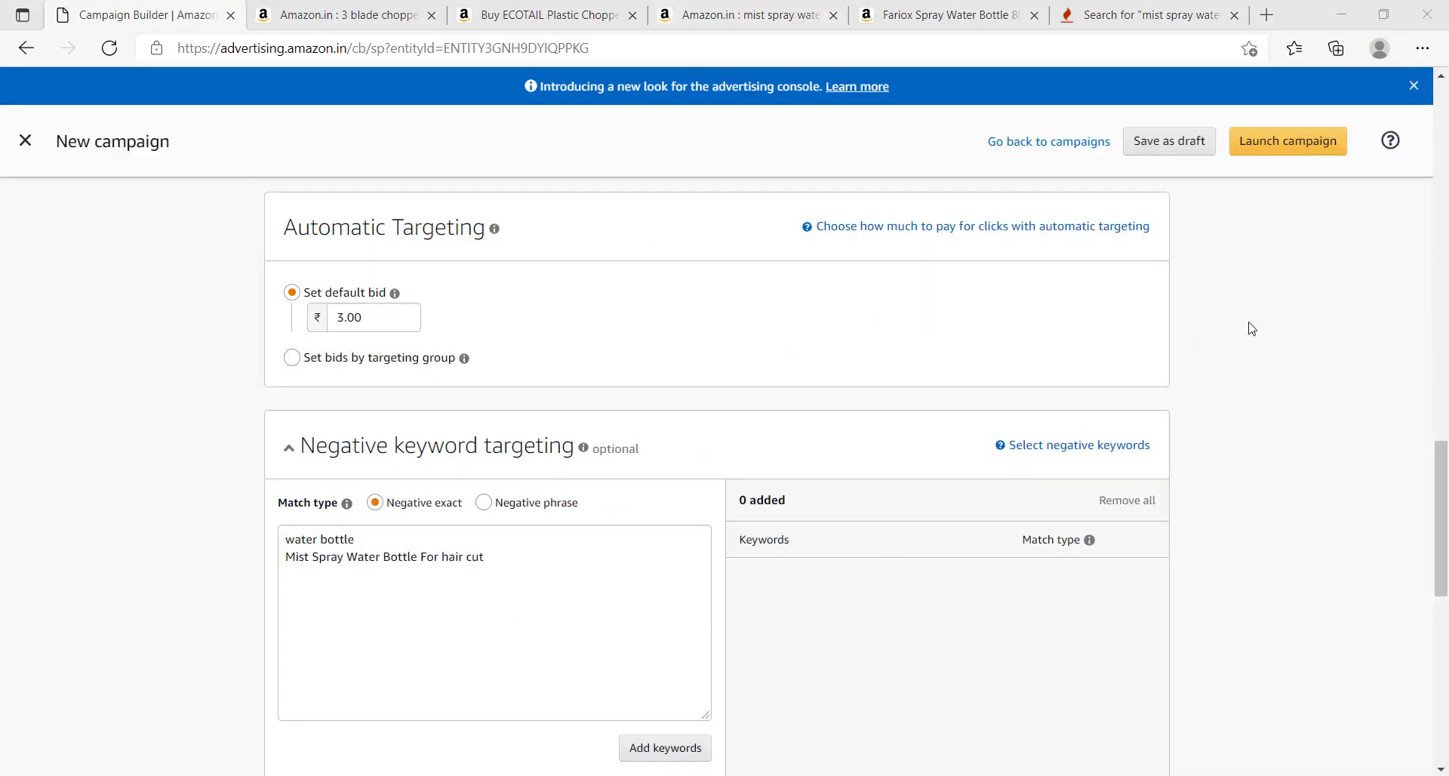
- Add both entered negative keywords to the campaign, and return to the campaign settings
click(659, 756)
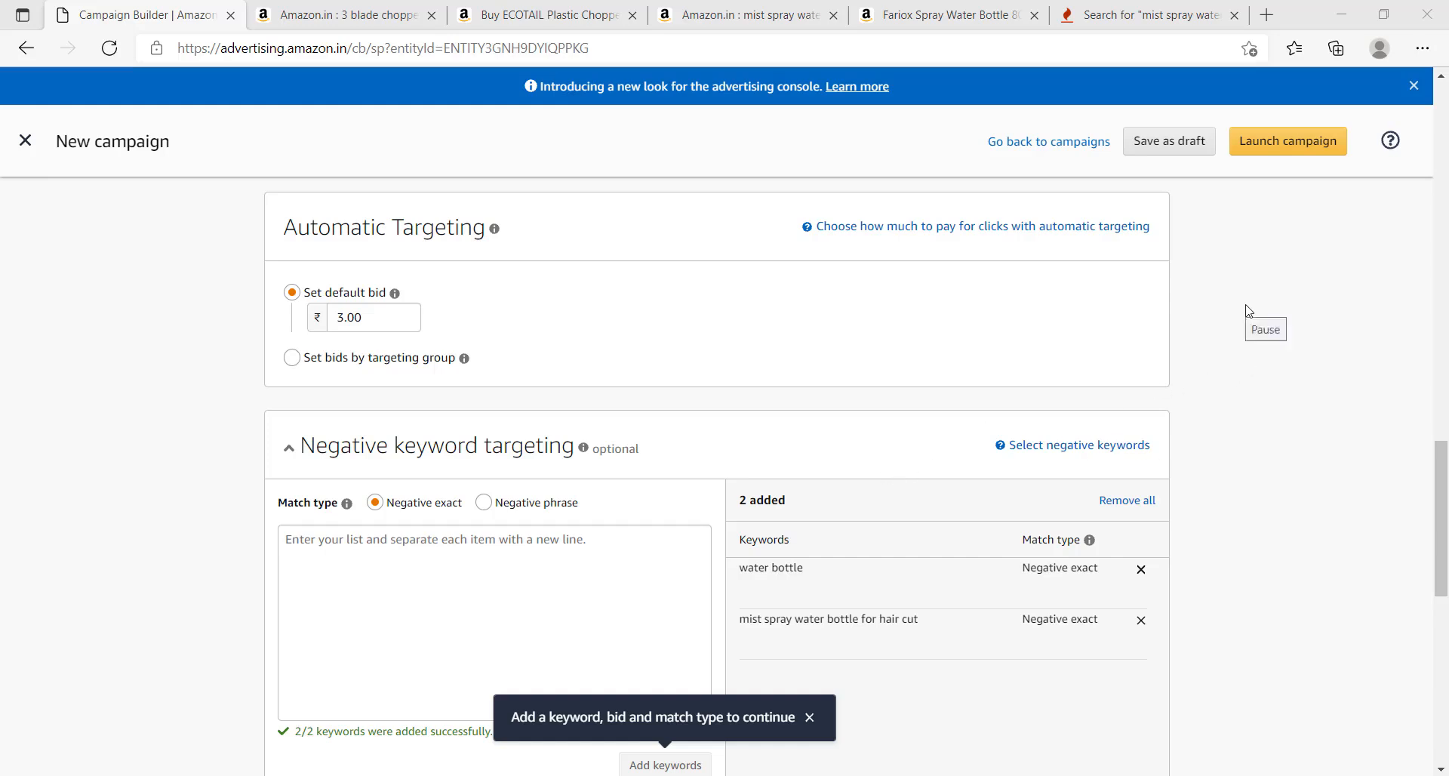
scroll(1249, 311, up, 15)
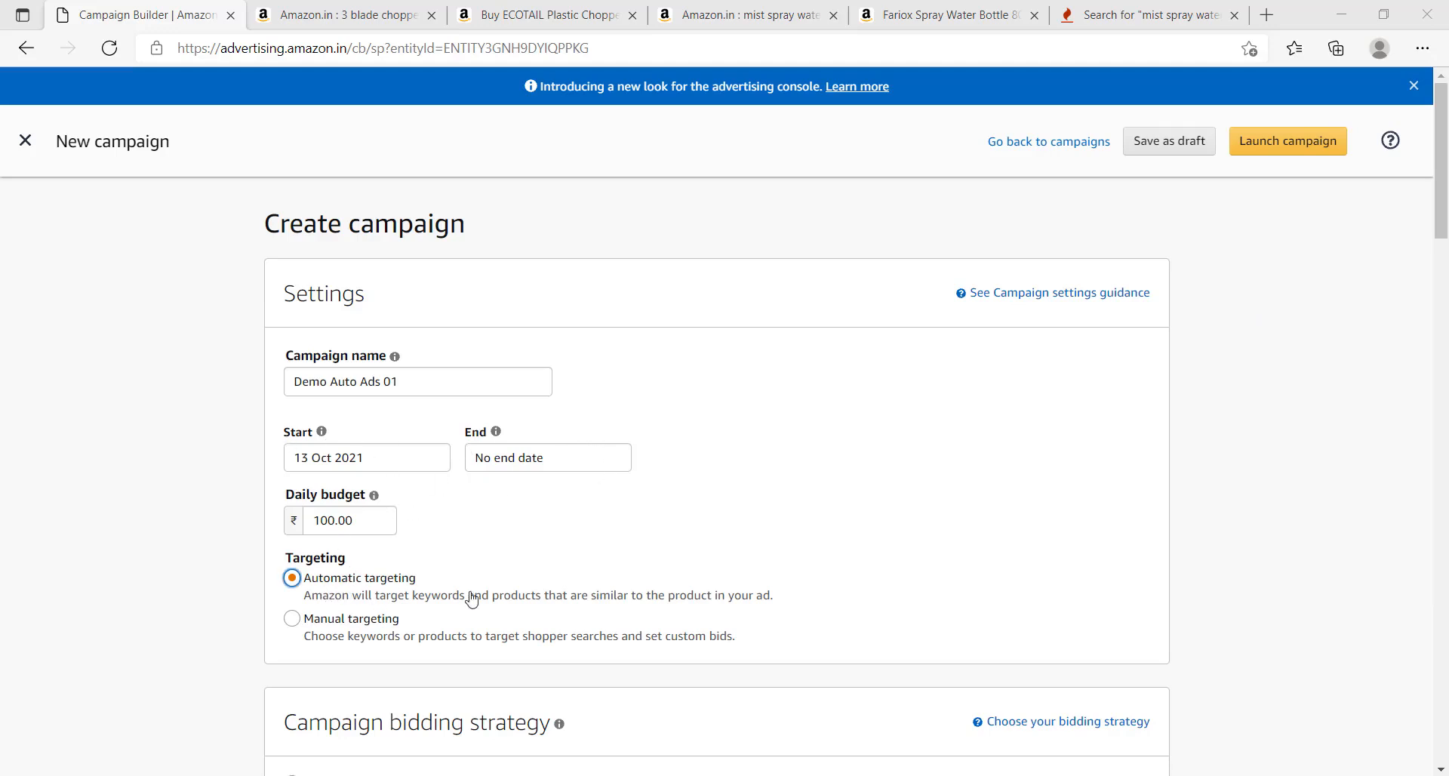
- Check the Demo Auto Ads 01 campaign's settings, launch the campaign, and go to the campaign manager
scroll(1233, 314, down, 5)
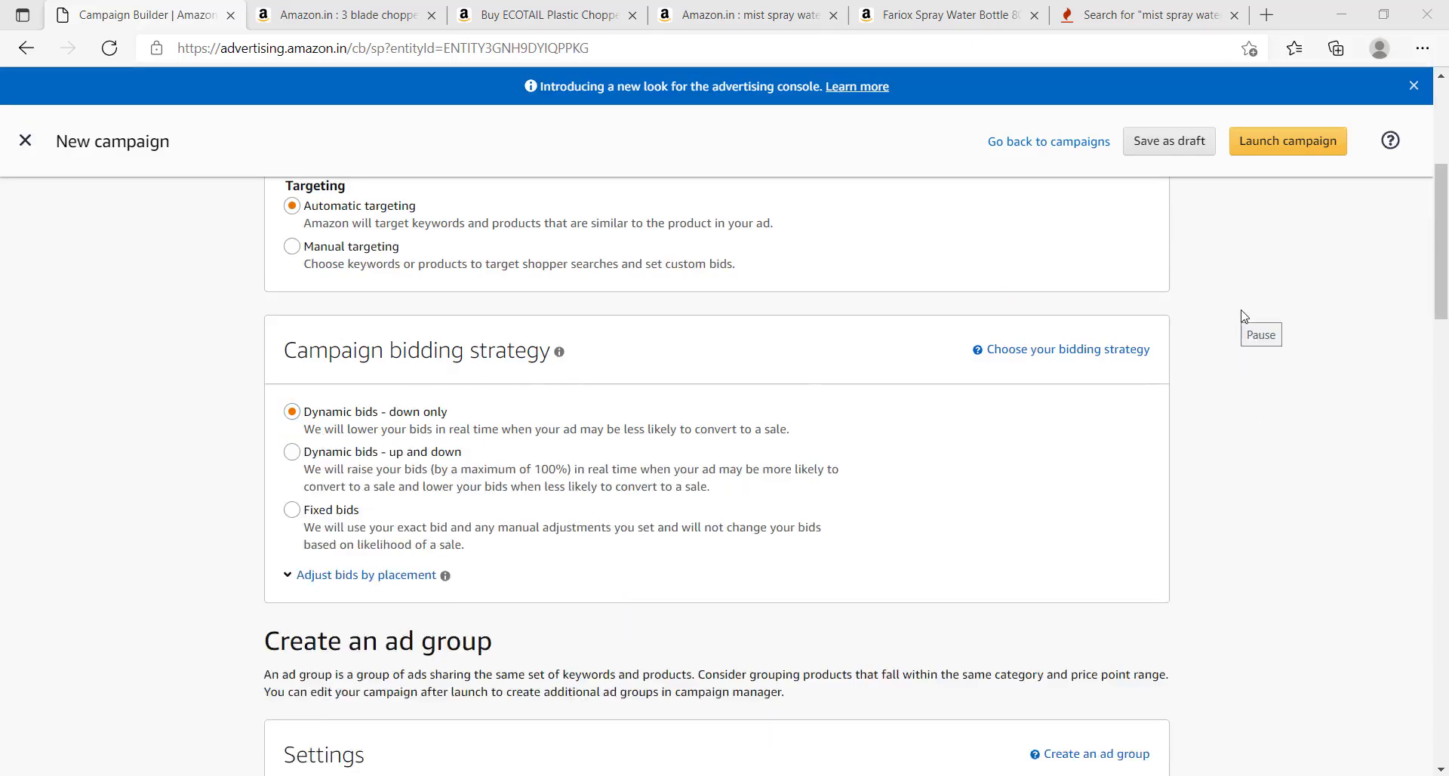
scroll(1244, 319, down, 4)
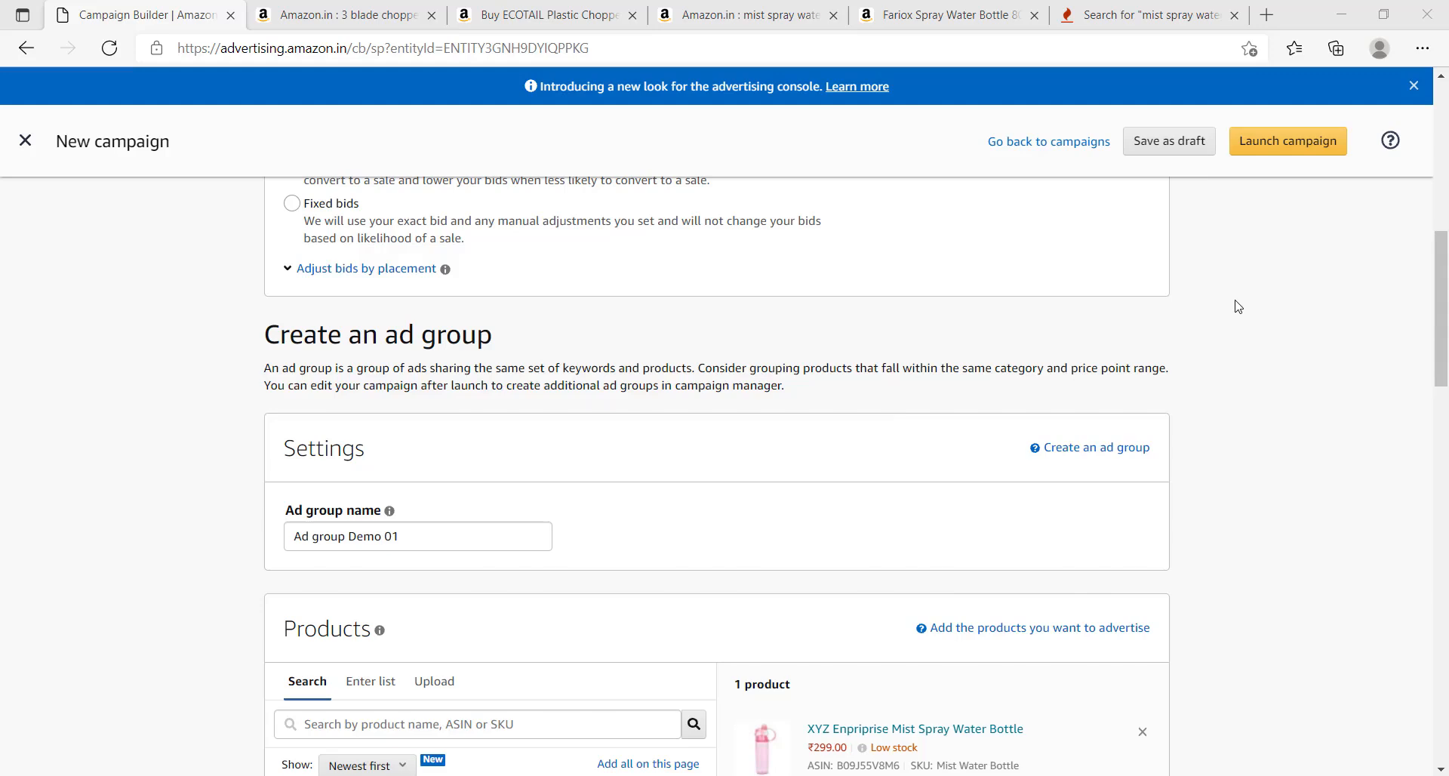
scroll(1035, 601, down, 1)
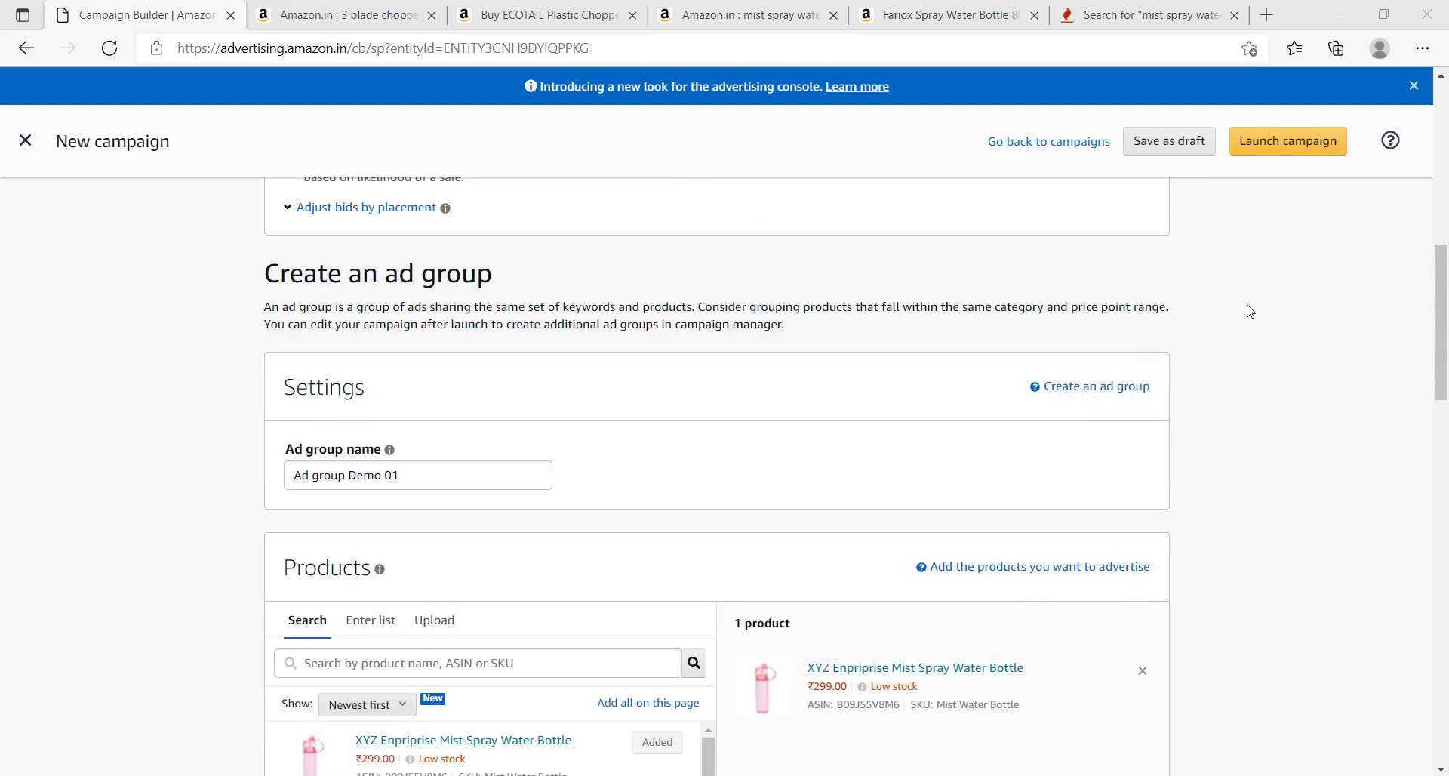
scroll(1248, 309, down, 10)
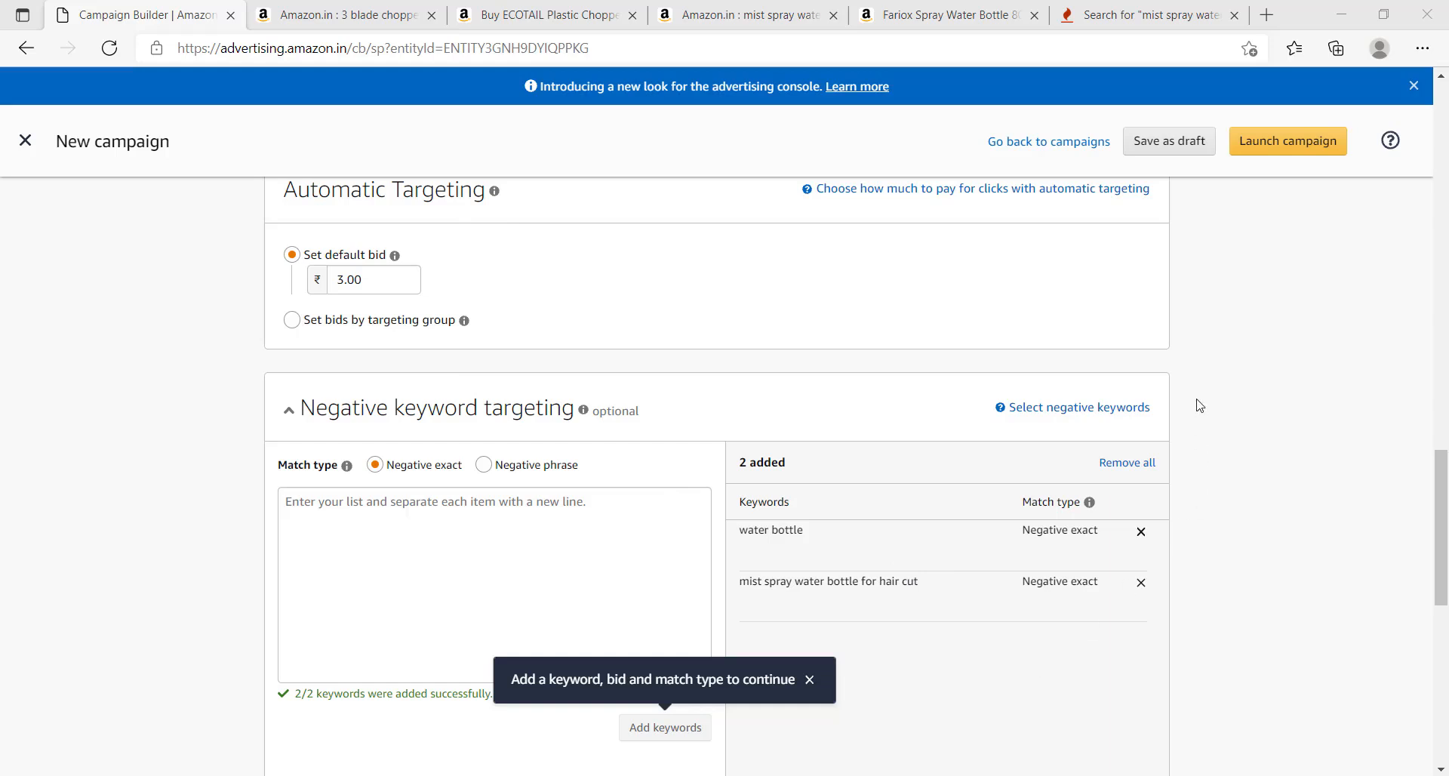
scroll(1245, 292, down, 6)
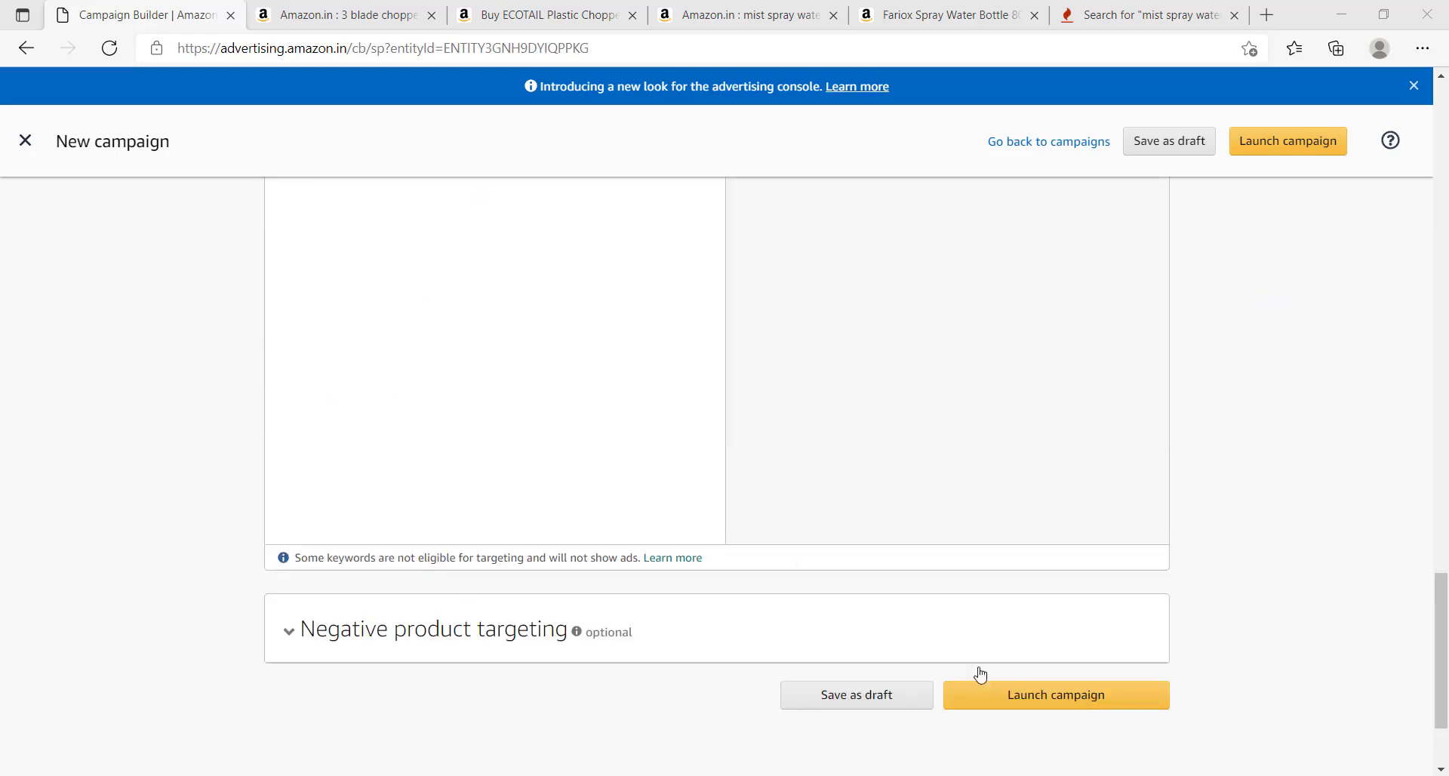
click(1071, 707)
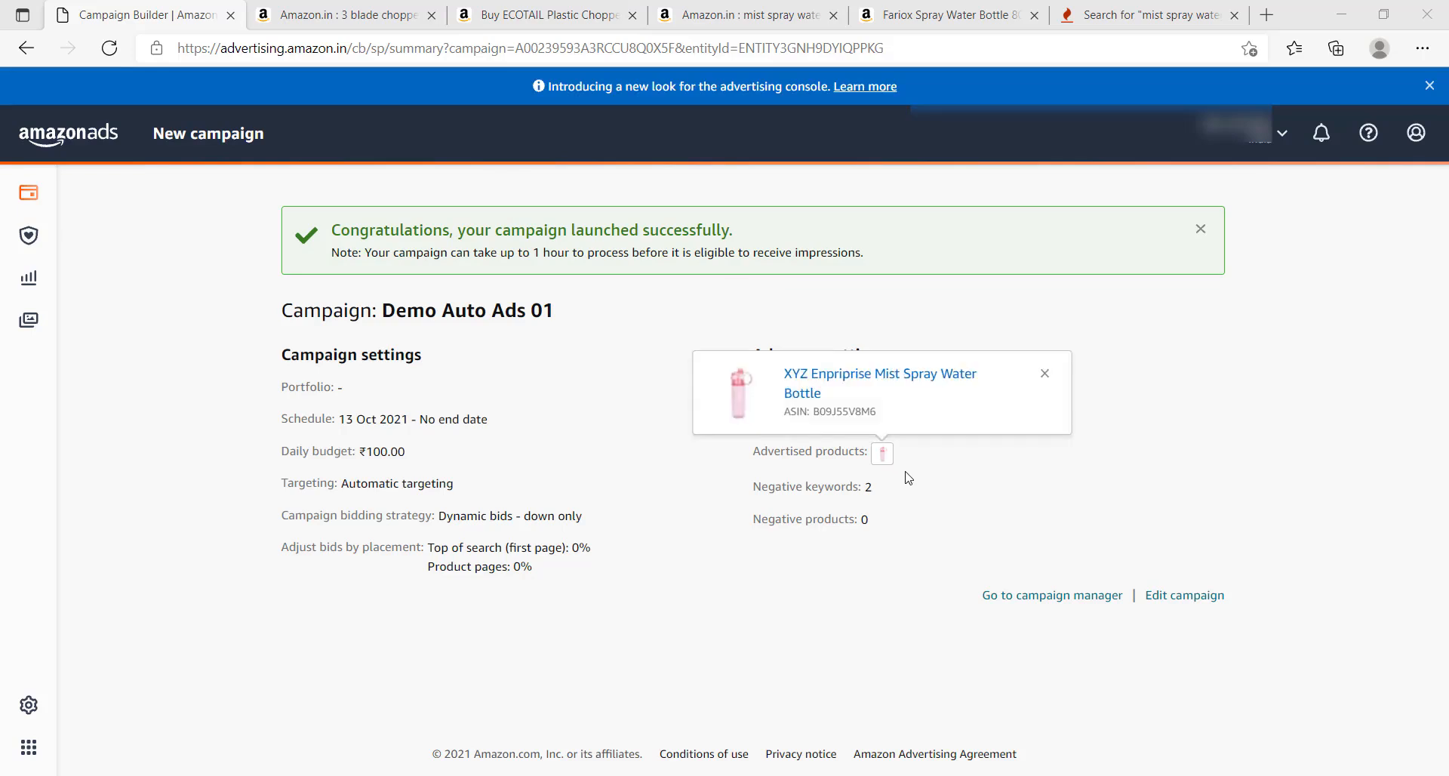
click(1058, 600)
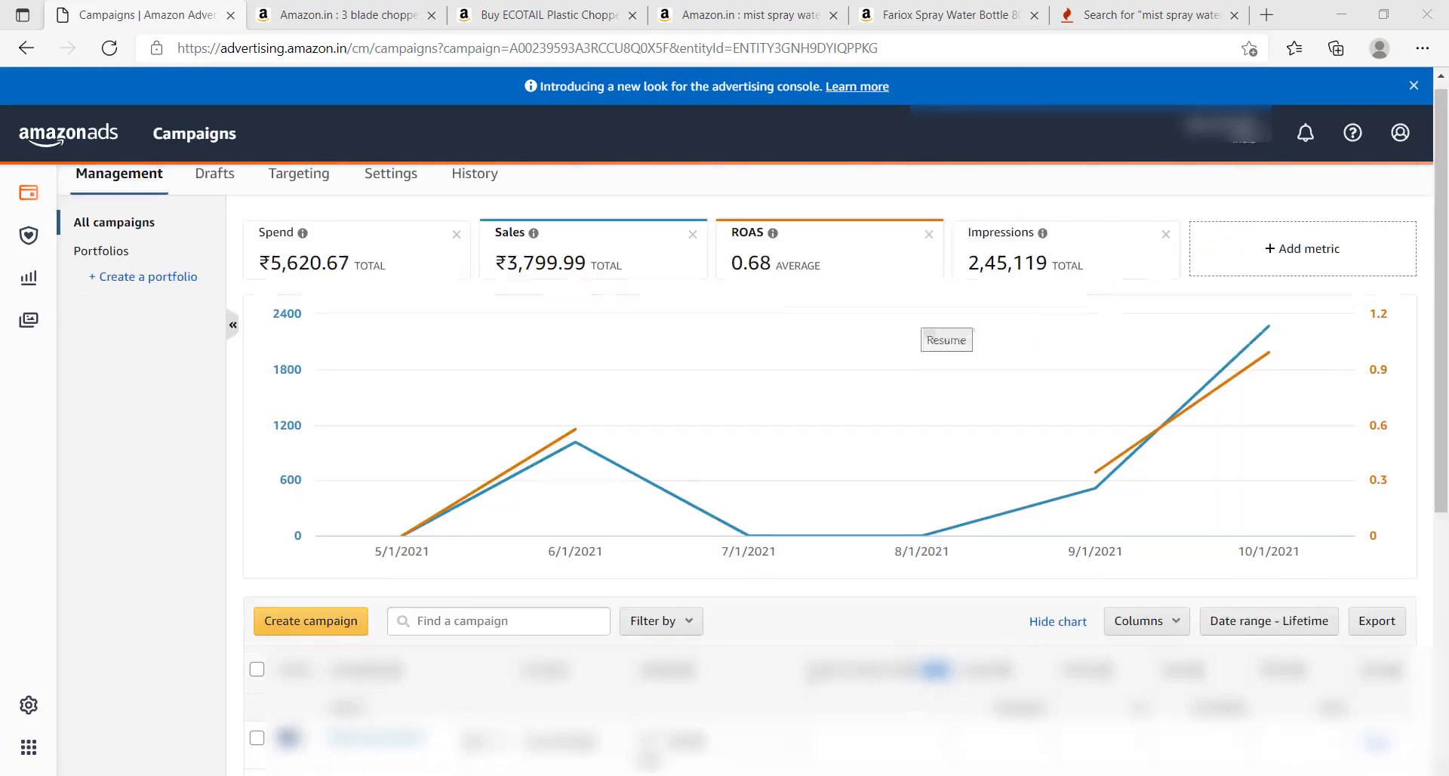
- Customise the campaigns table to include the Advertising cost of sales (ACOS) column
scroll(819, 687, up, 2)
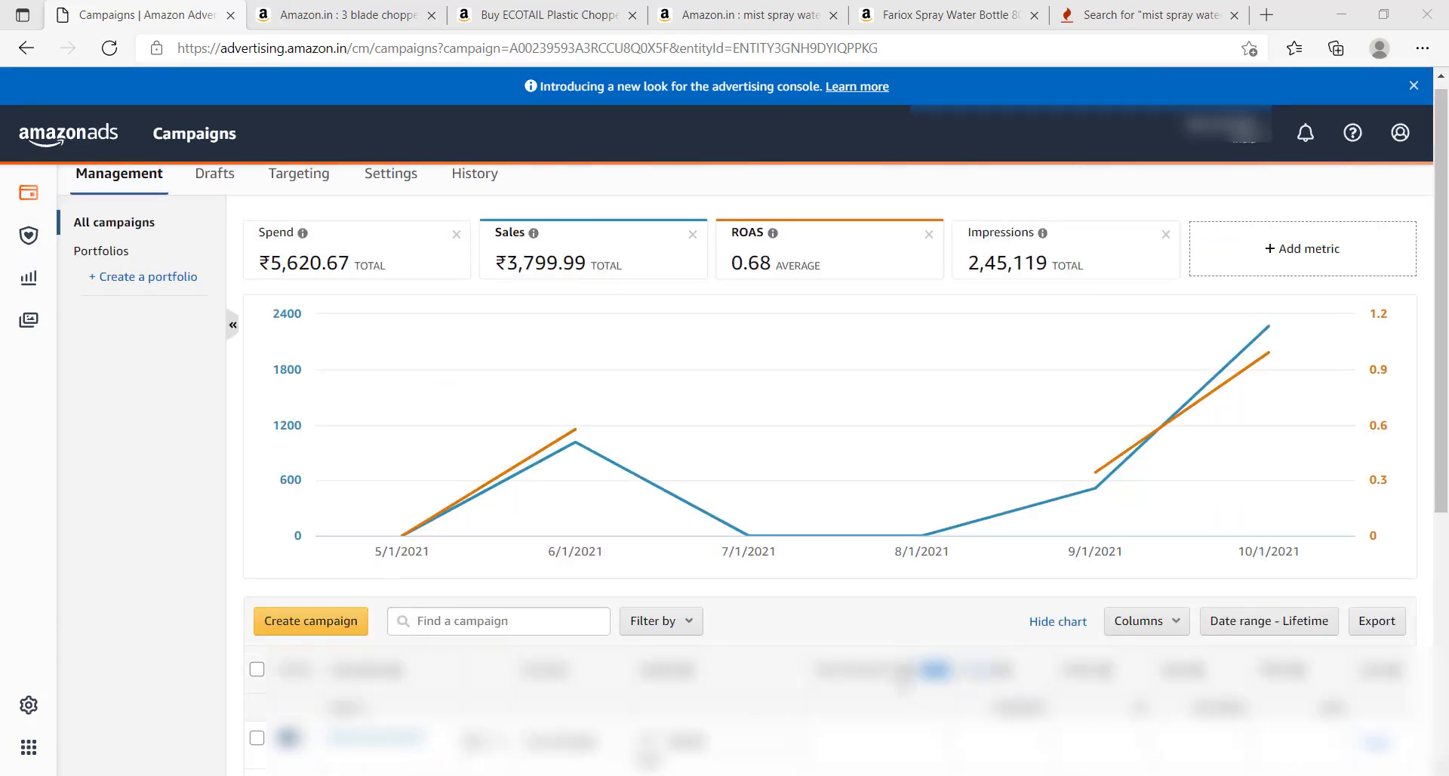
click(1179, 626)
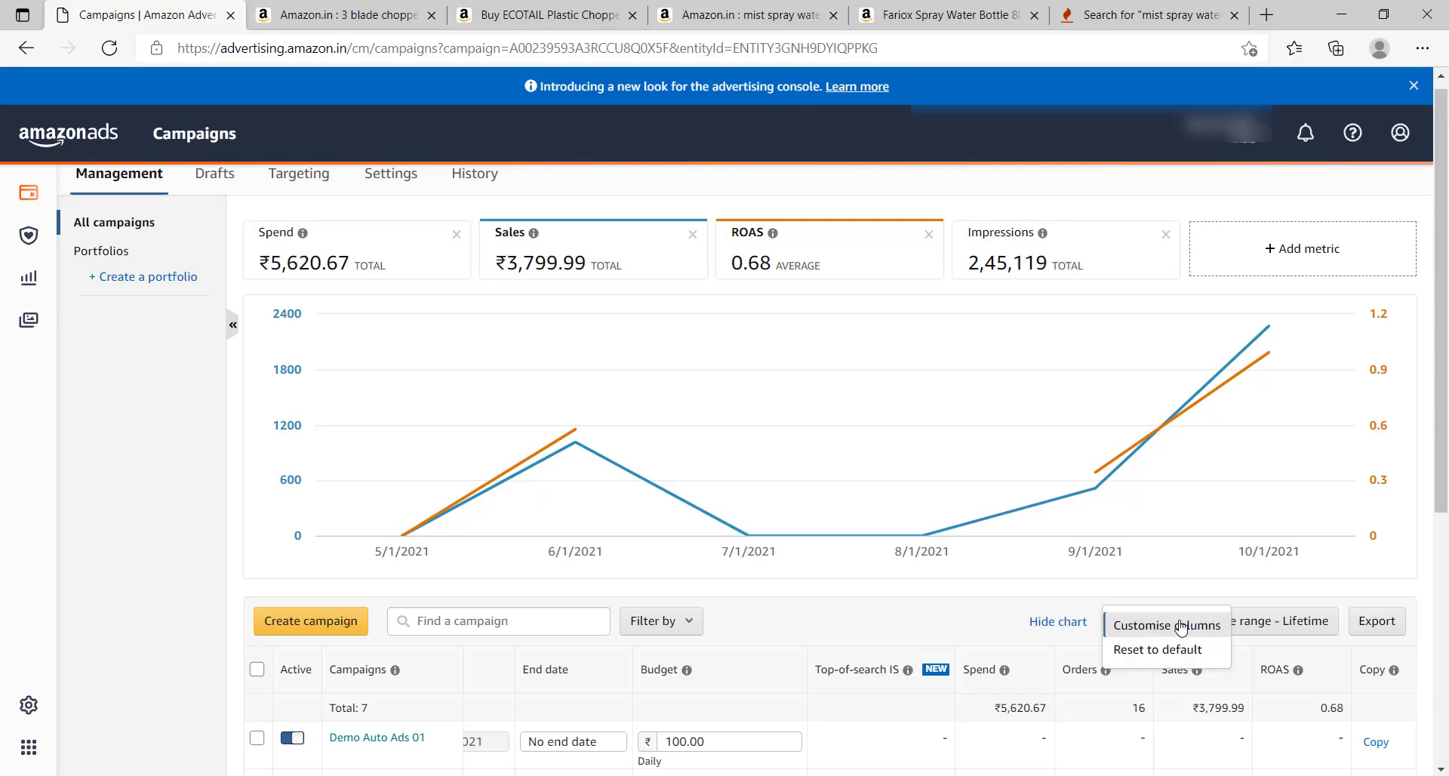
click(1163, 626)
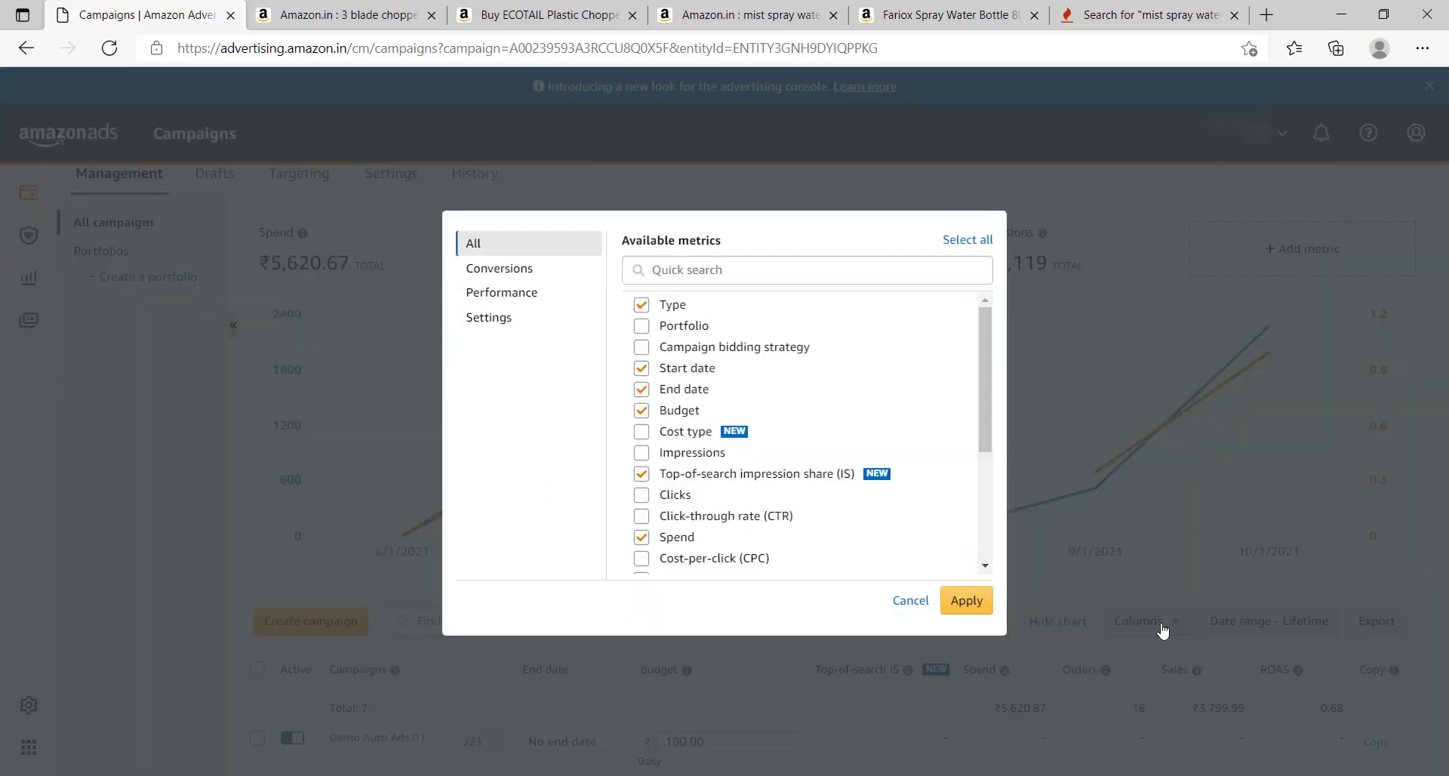
drag(984, 424, 984, 520)
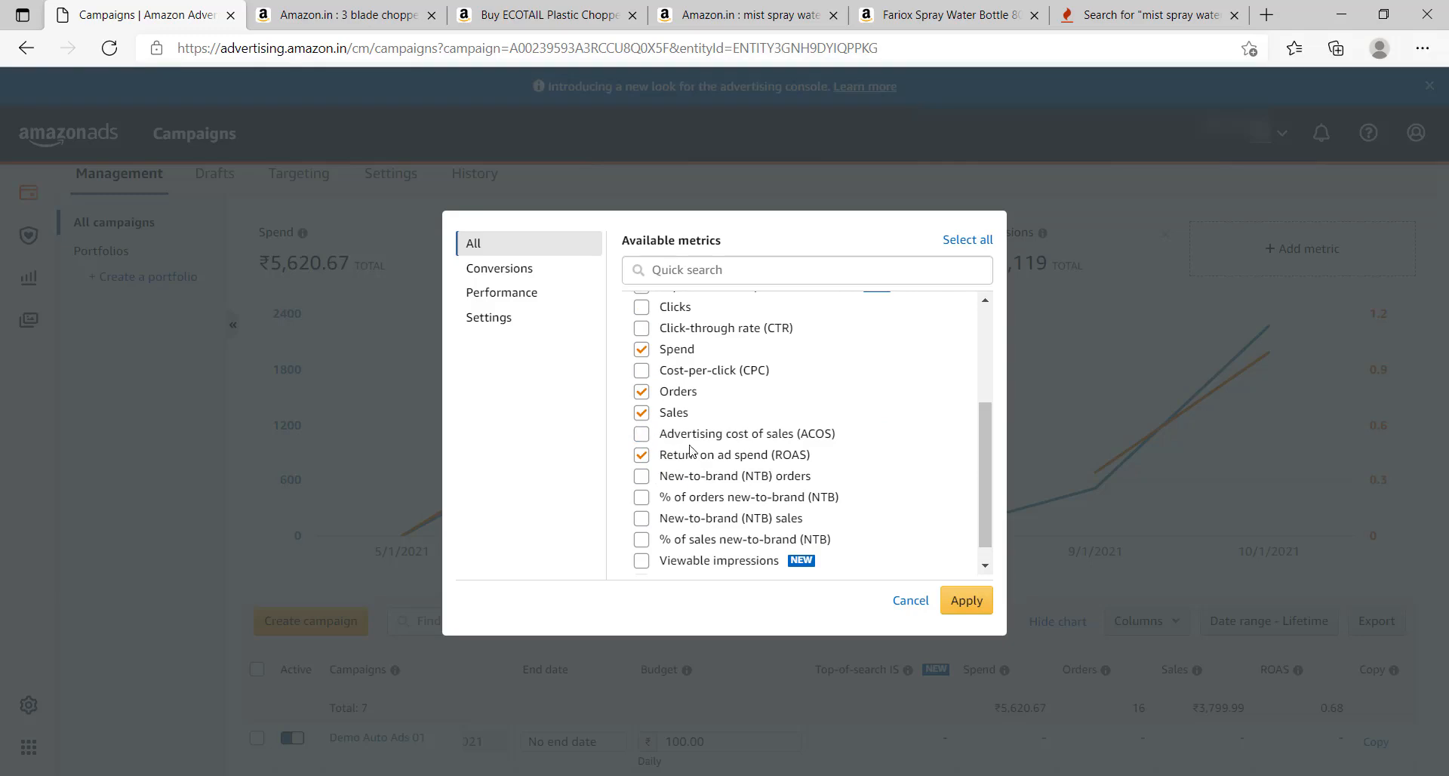
click(641, 435)
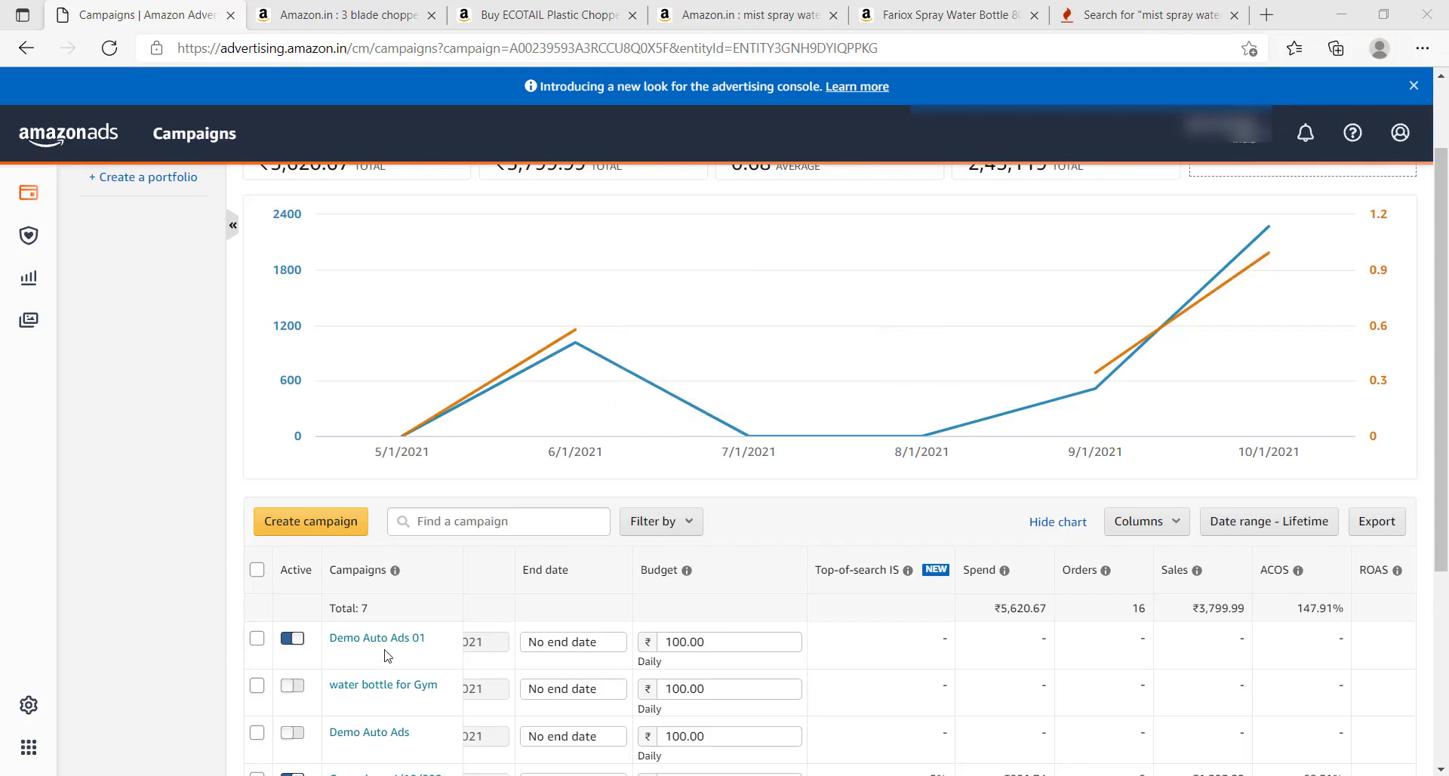
- Open the Demo Auto Ads 01 campaign and start a new ad group named Chopper 001
click(388, 640)
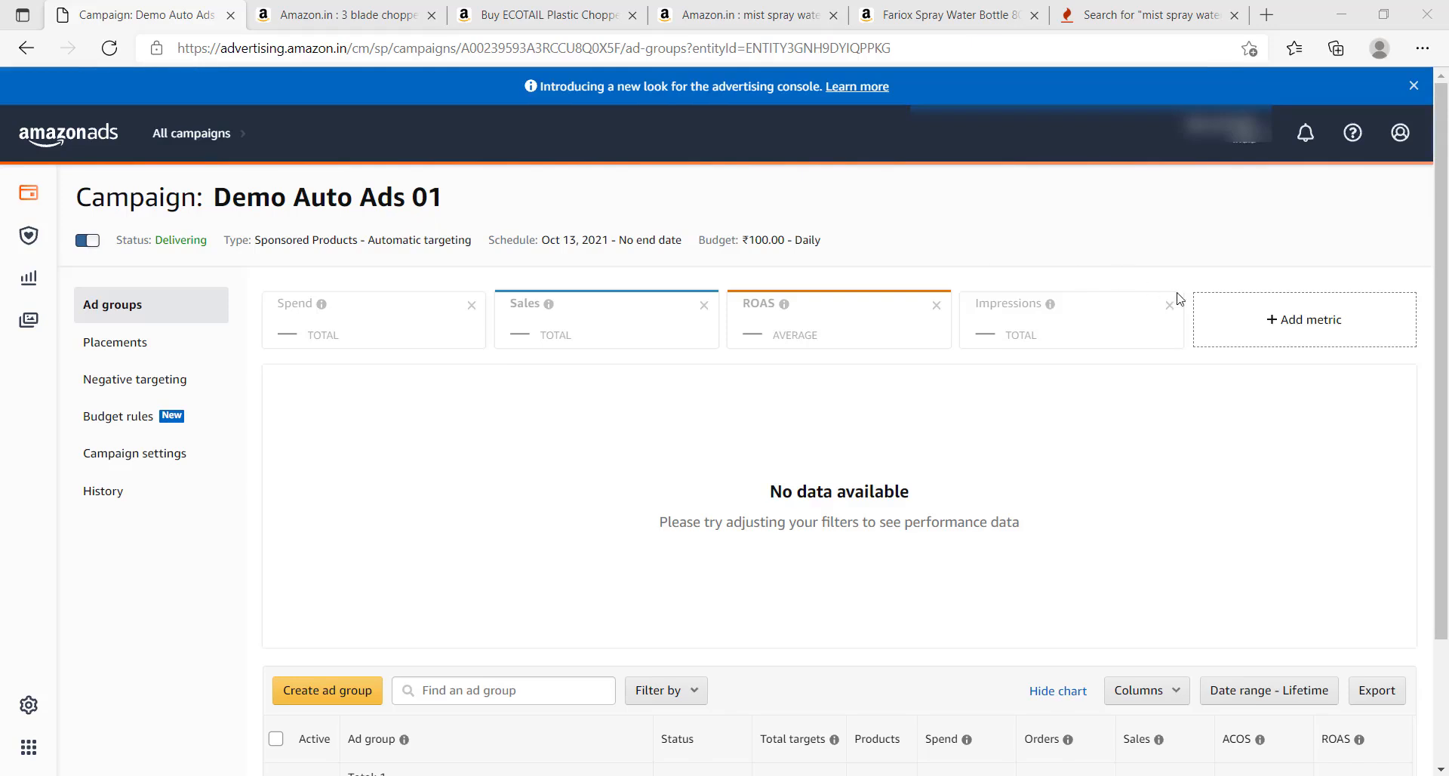
scroll(1447, 497, down, 2)
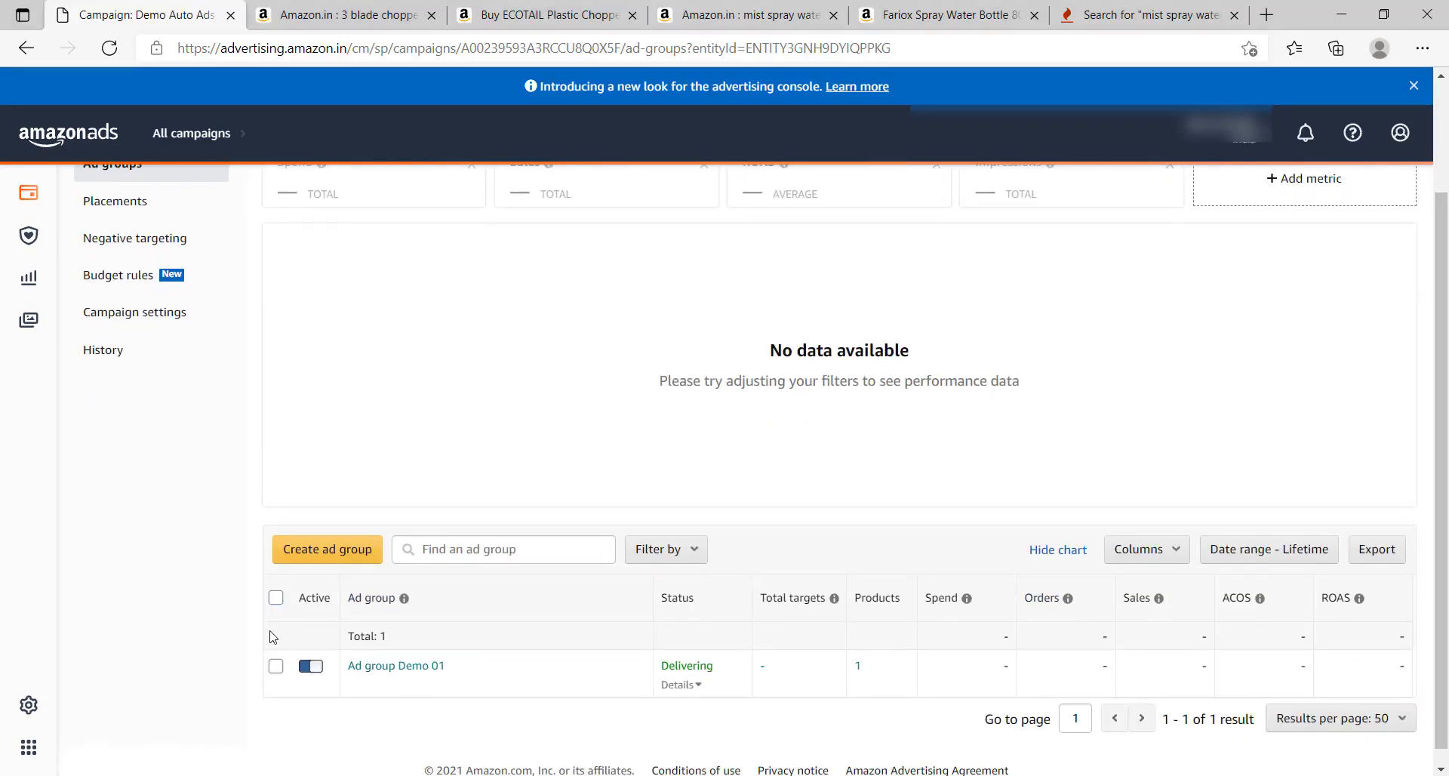
click(333, 550)
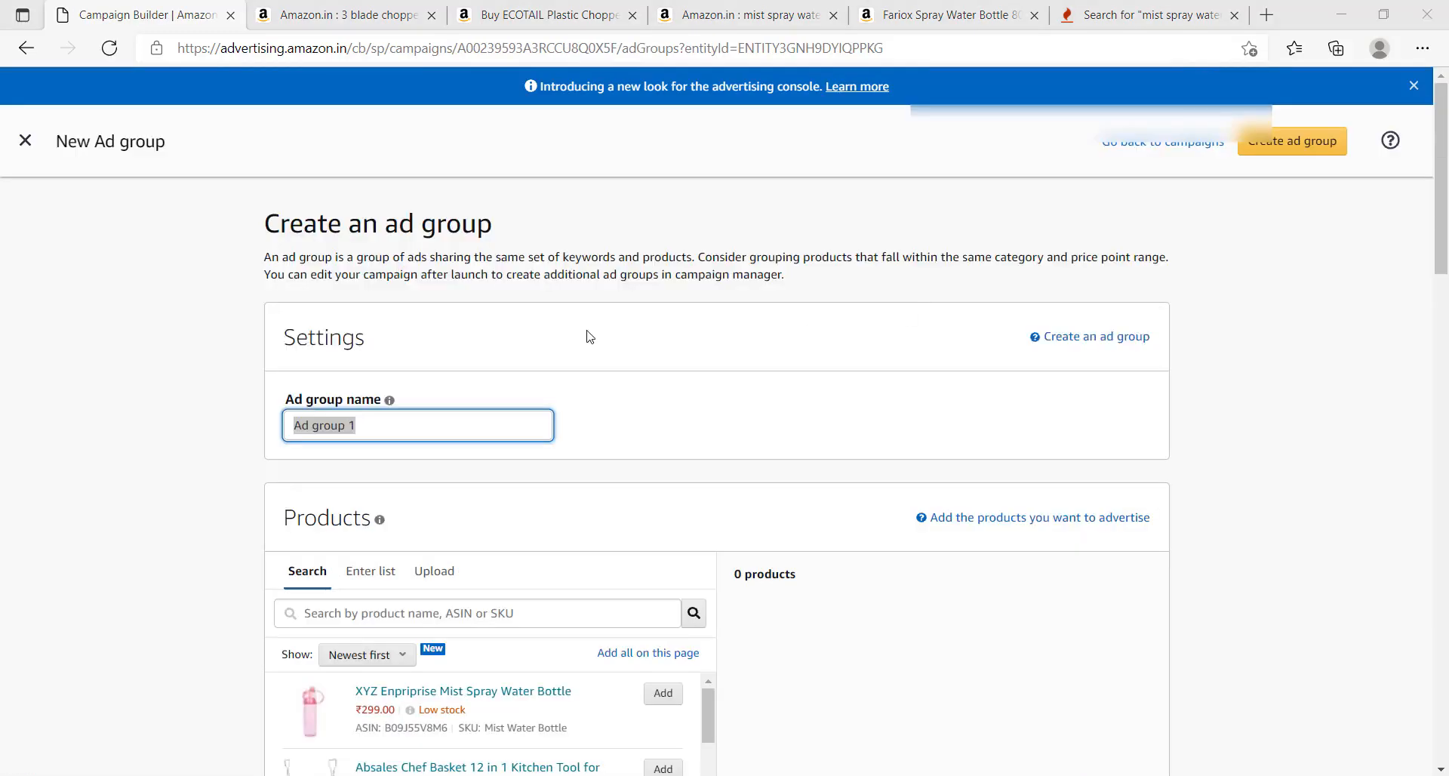
click(430, 421)
triple_click(430, 422)
text(c)
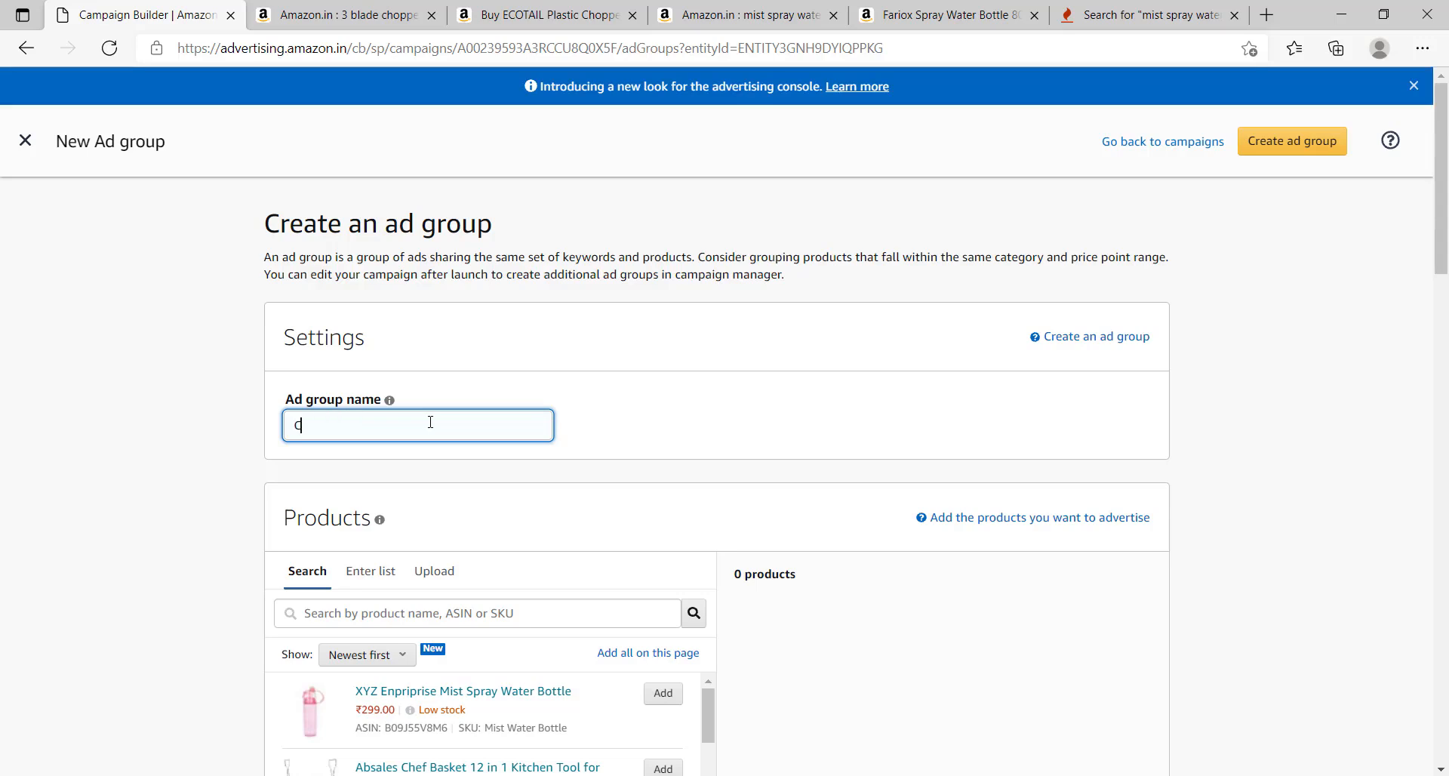
text(hopper 001)
- Keep the ₹3.00 default bid for automatic targeting, leave the negative keywords empty, and create the Chopper 001 ad group
click(395, 618)
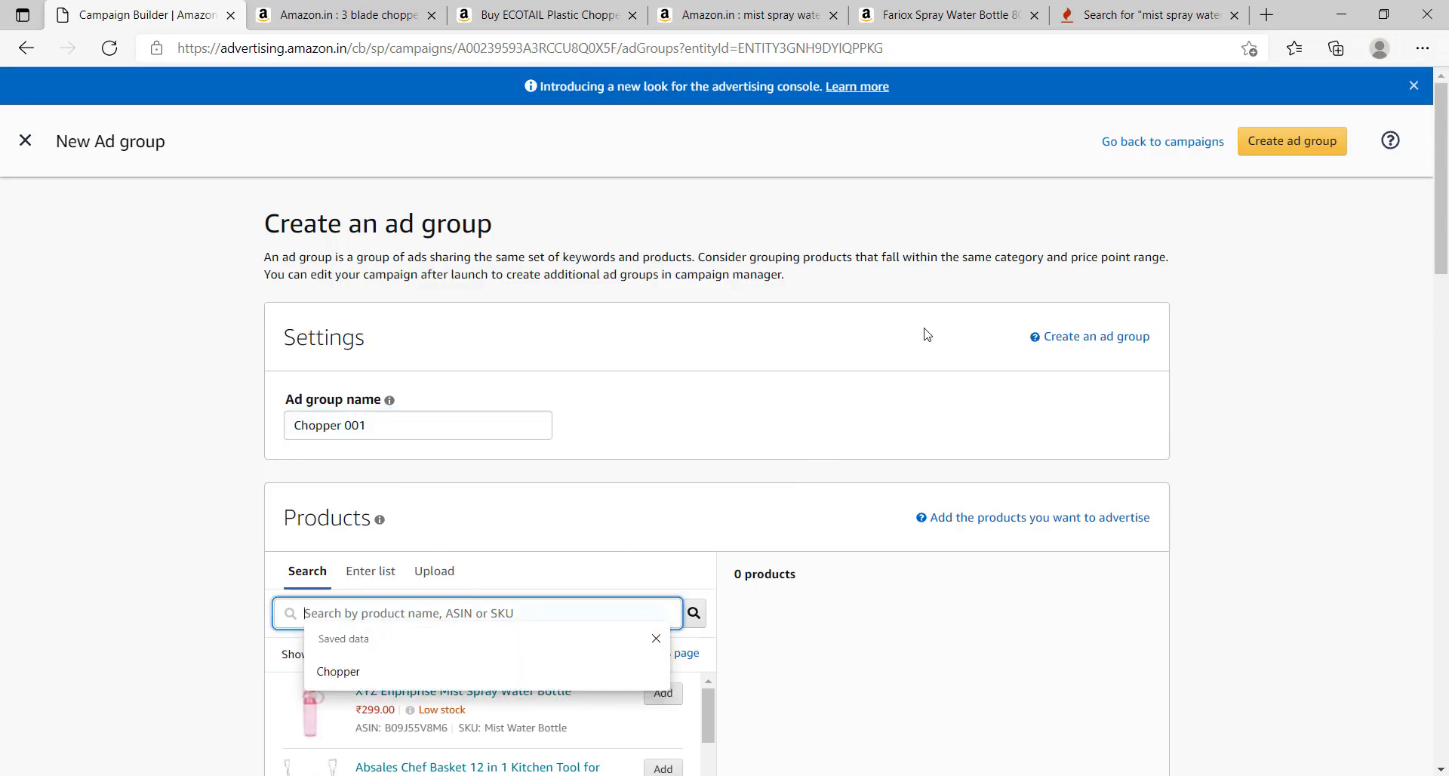
scroll(1132, 377, down, 8)
scroll(1445, 410, down, 1)
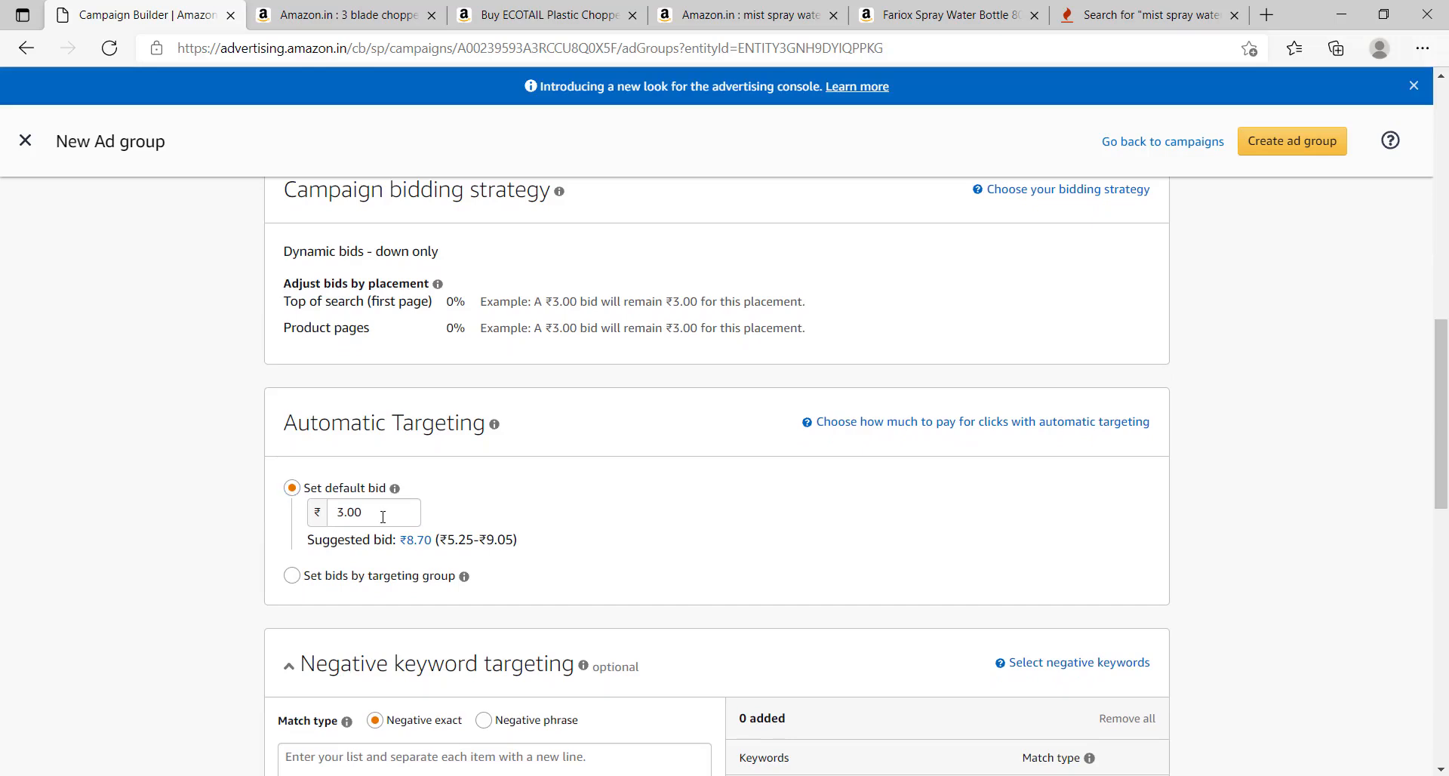
drag(1444, 455, 1445, 537)
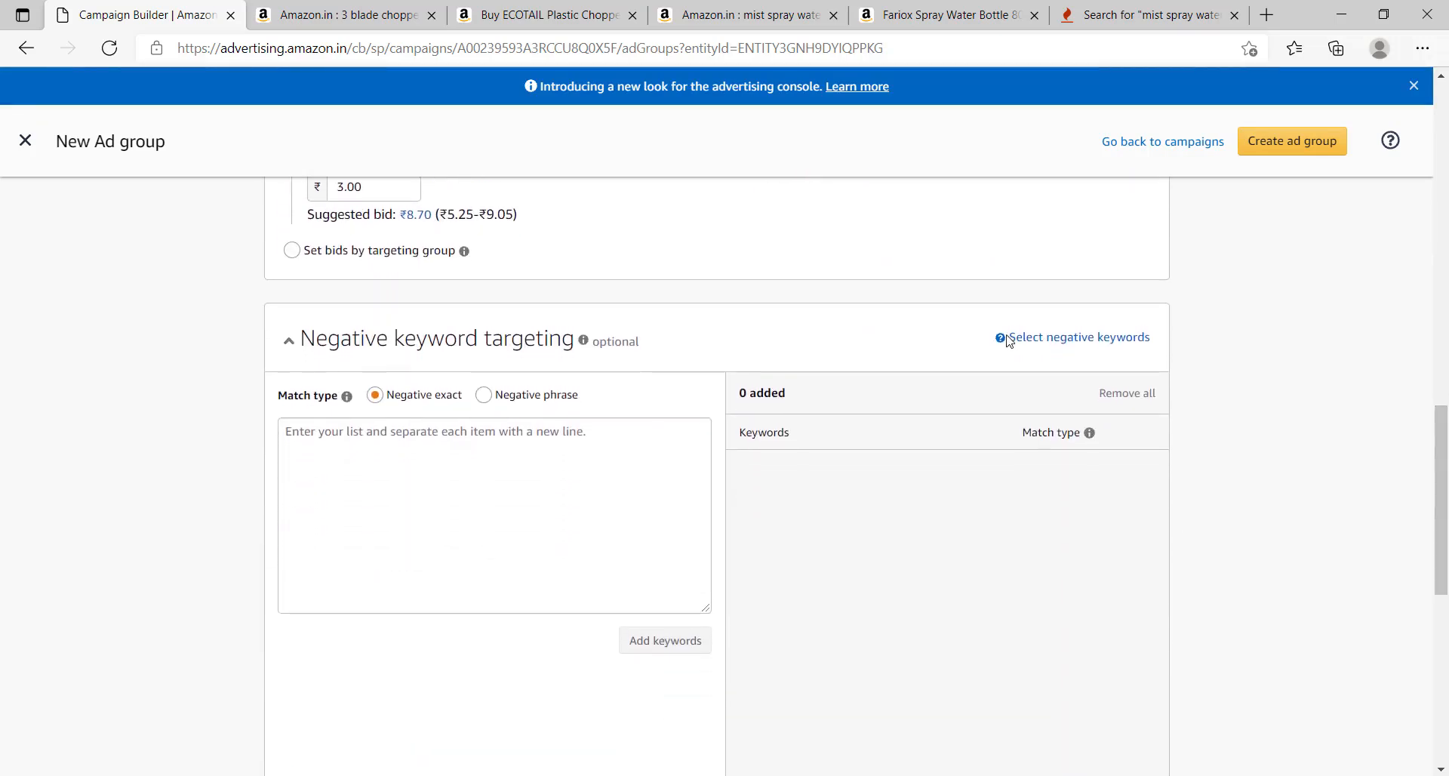
scroll(916, 323, up, 3)
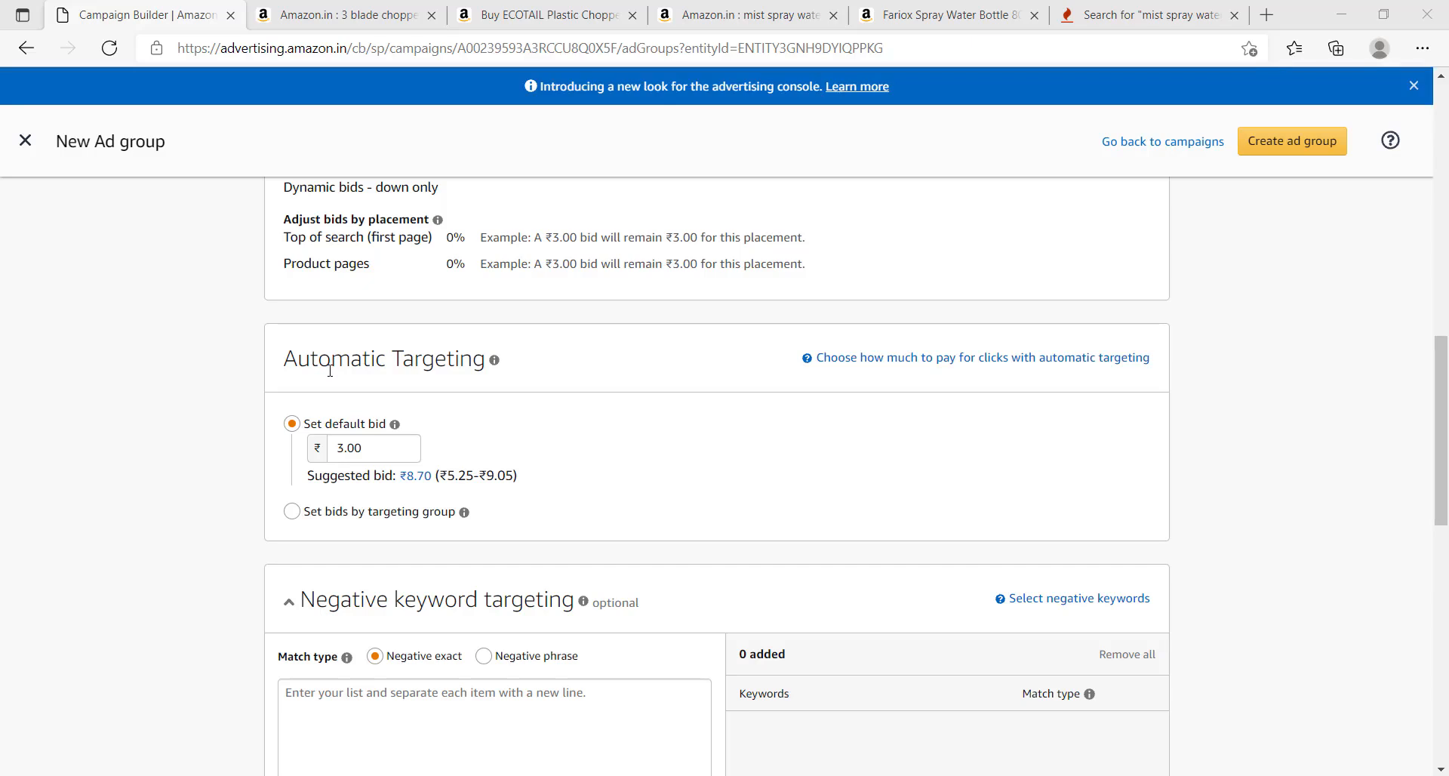
click(305, 426)
click(596, 455)
click(361, 426)
scroll(934, 323, down, 8)
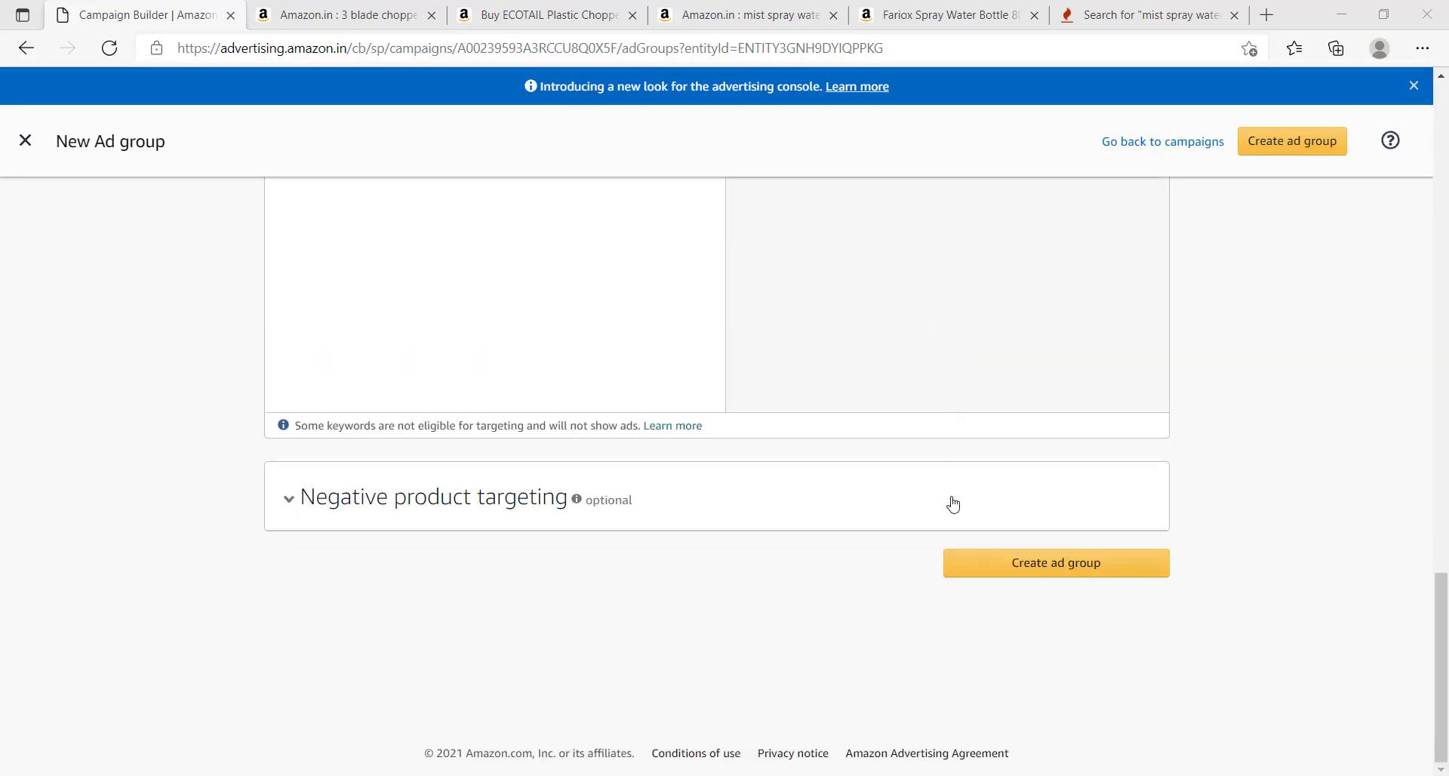
click(1064, 571)
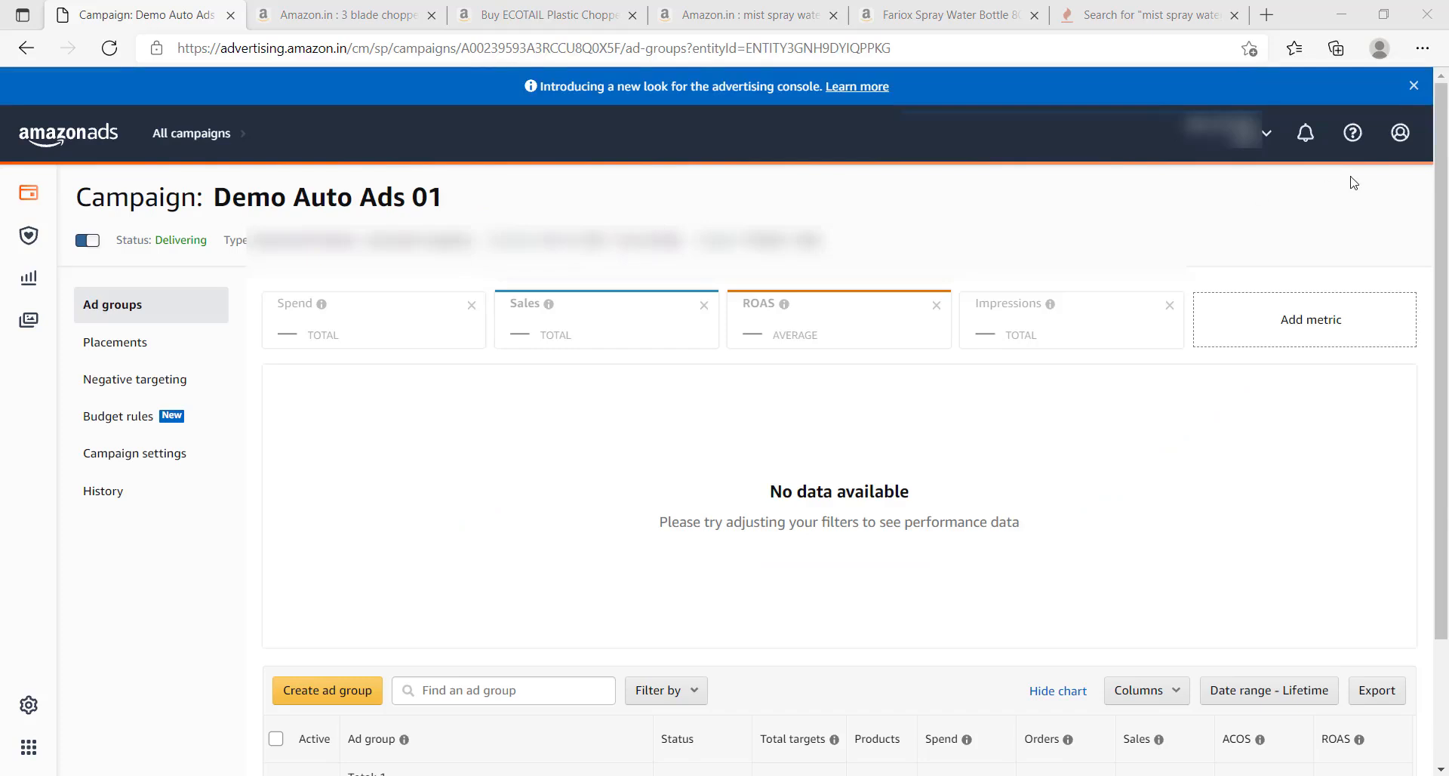
- Try to change the advertising console's language to Hindi
click(1400, 134)
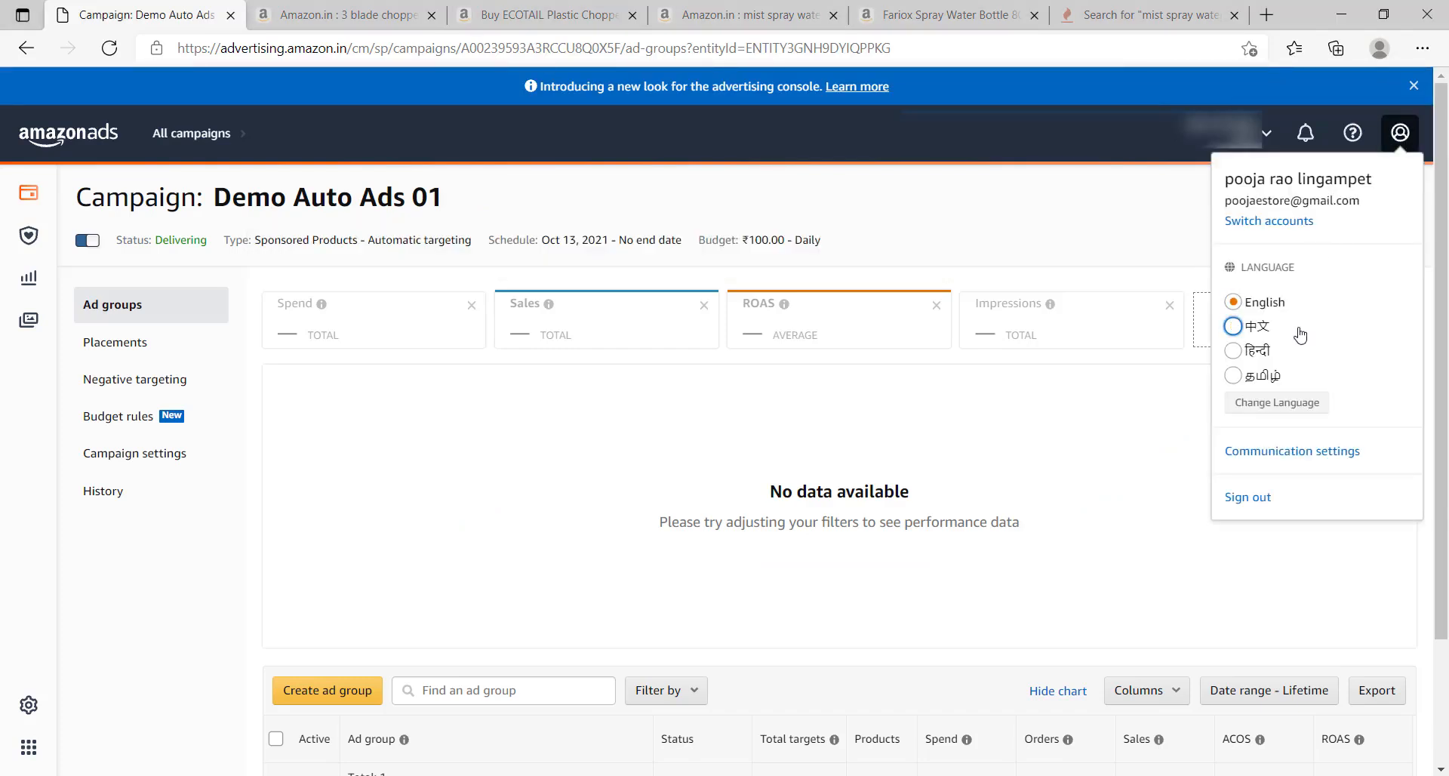
click(1233, 351)
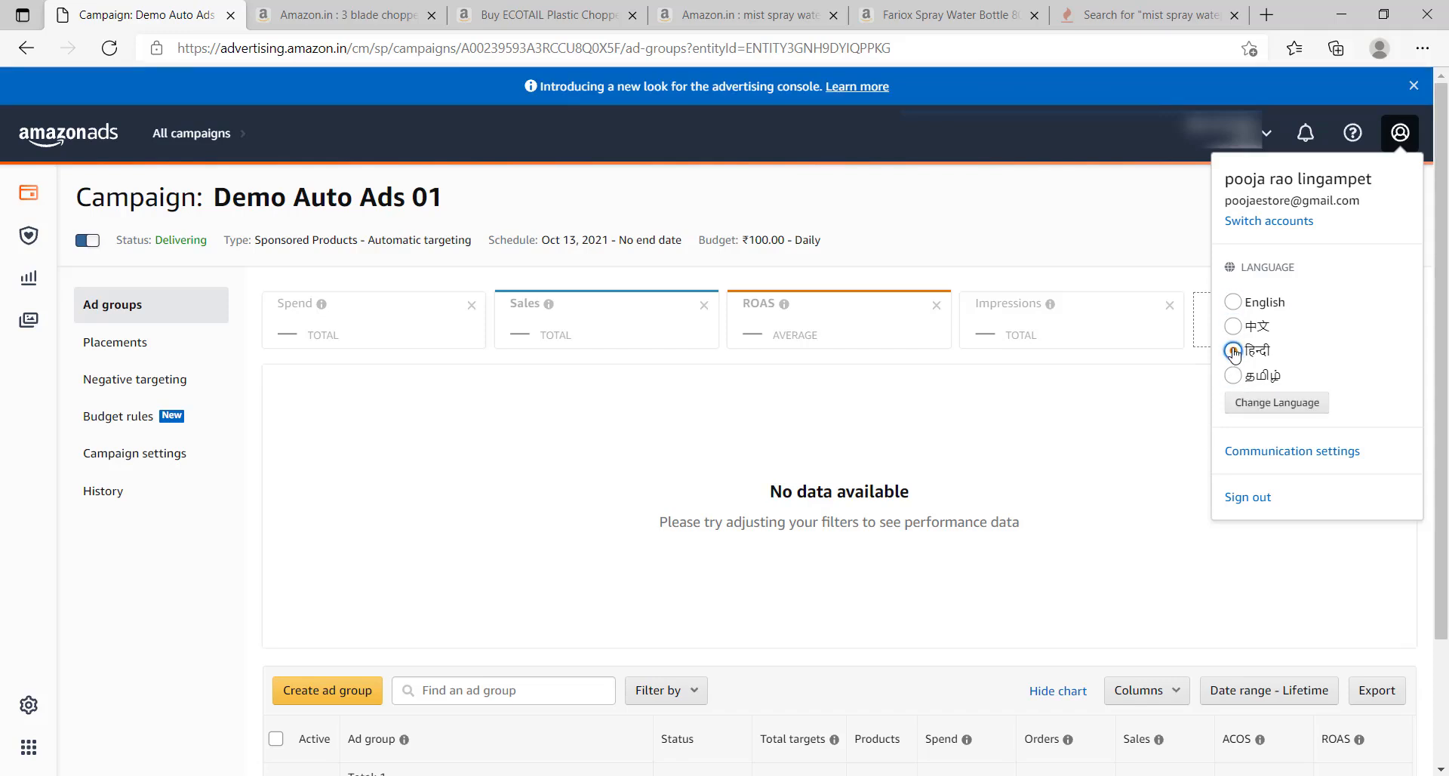
click(1276, 403)
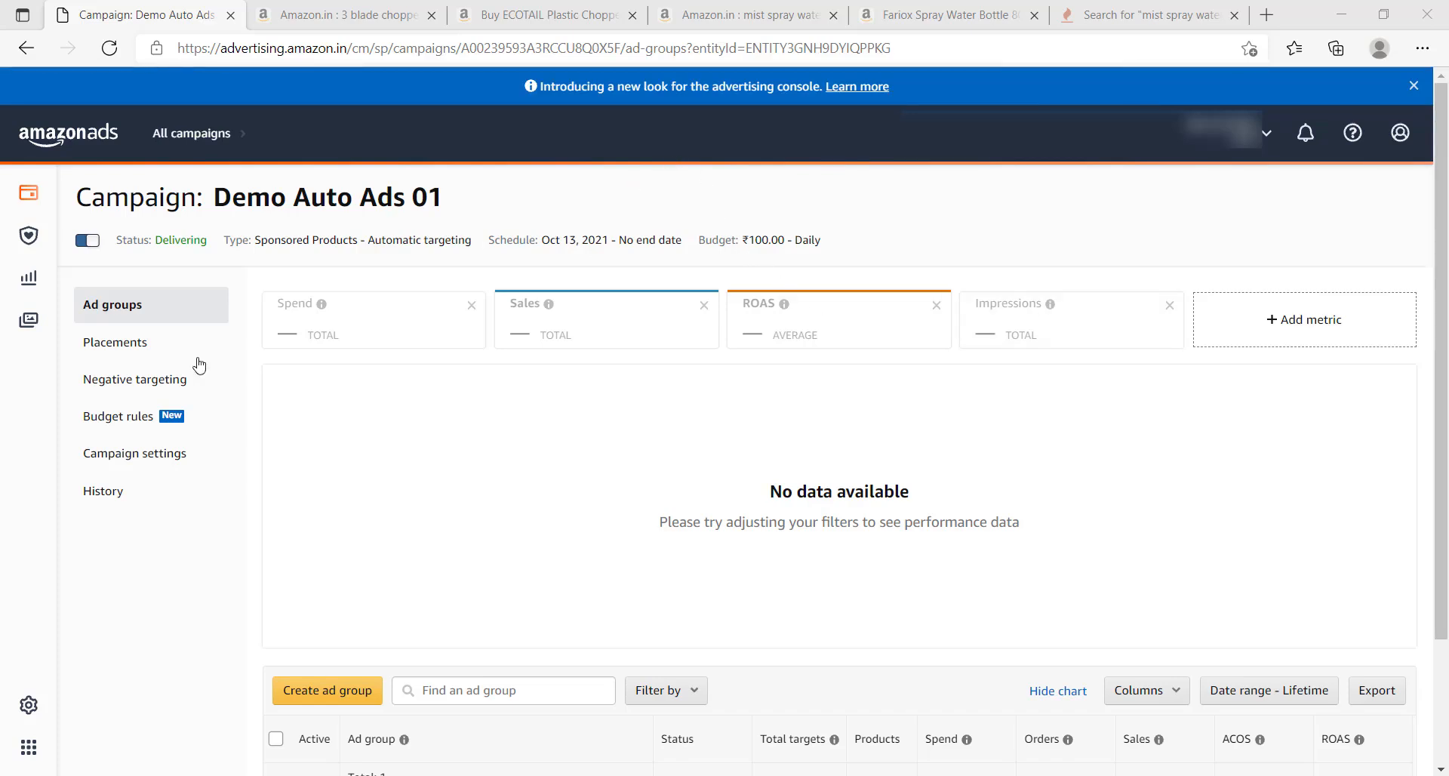
- Examine the campaign's placement bid adjustments and its negative keyword targeting
click(115, 350)
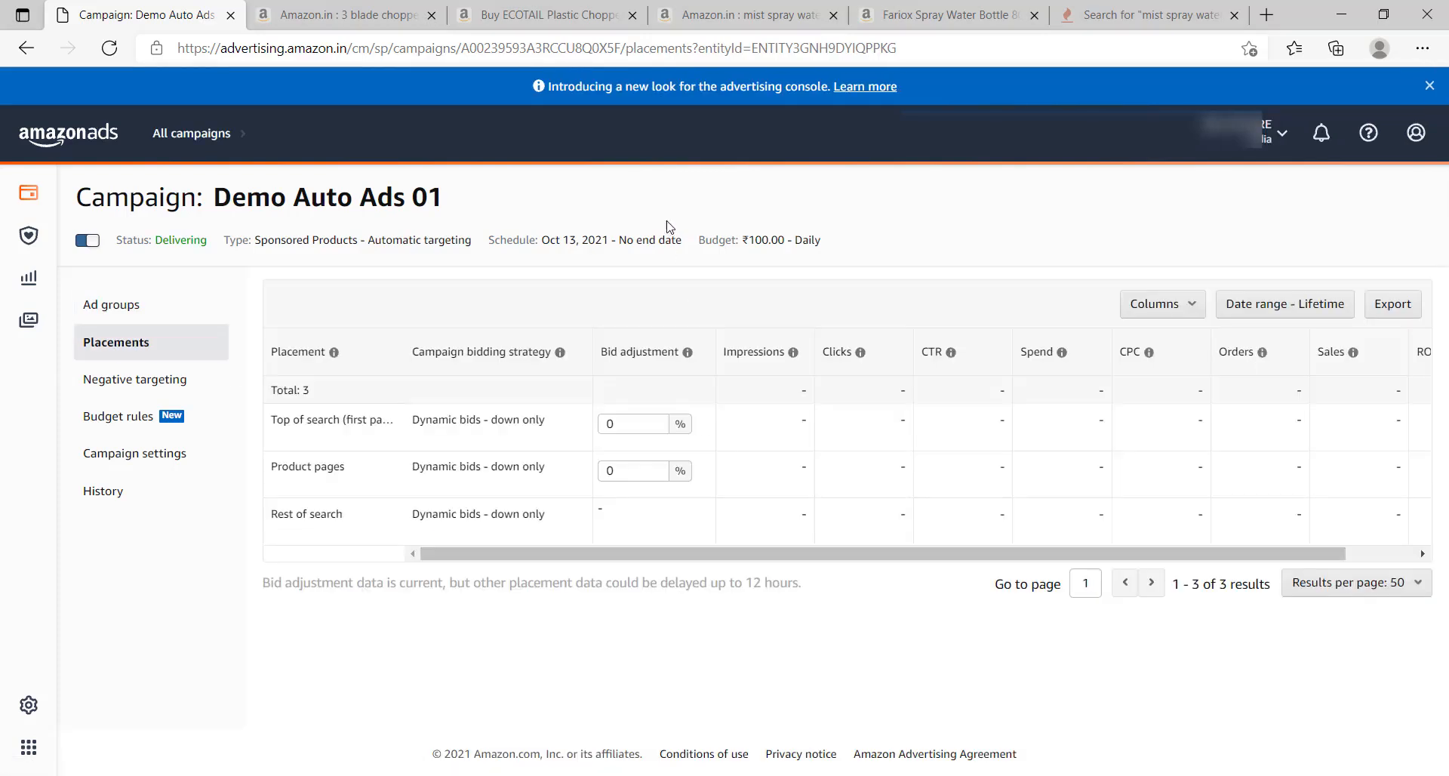
click(648, 427)
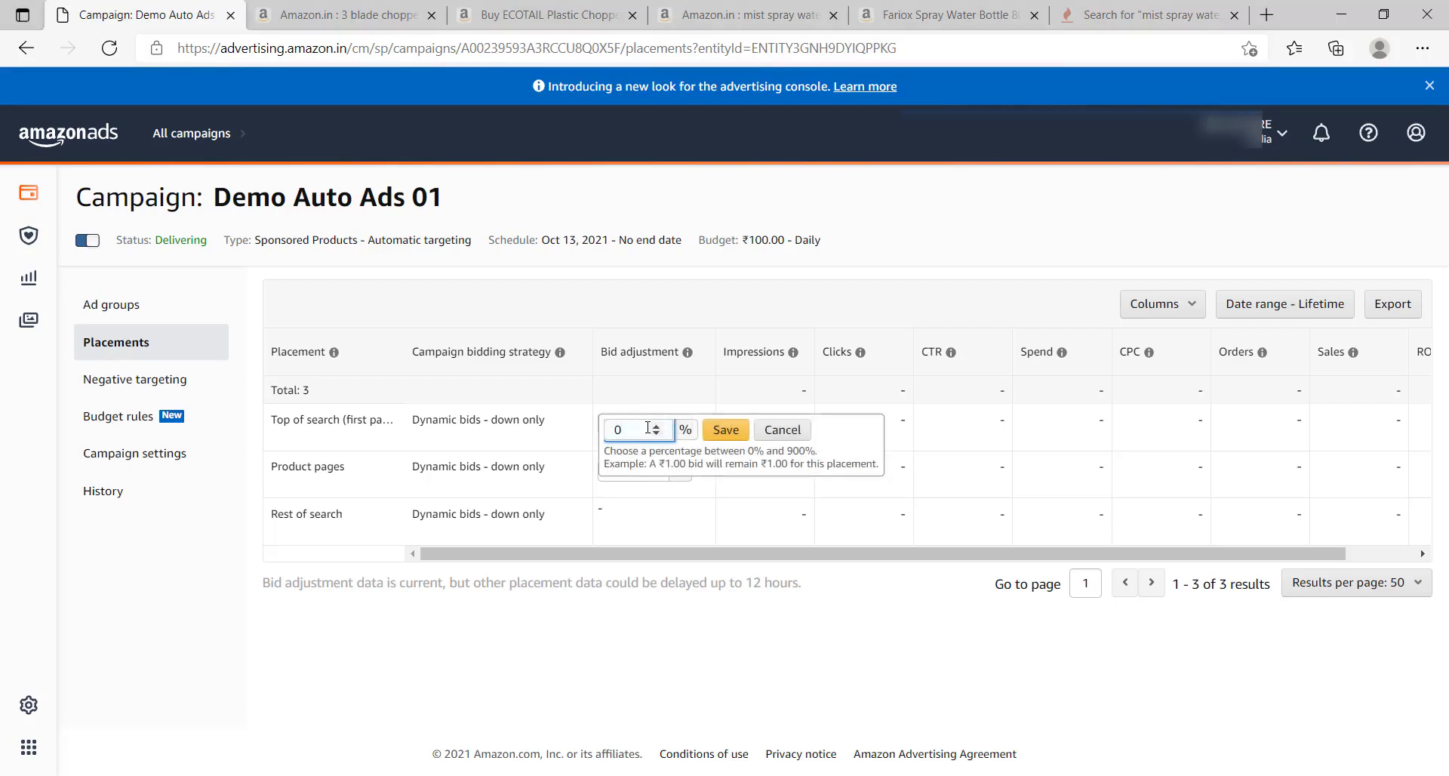
click(693, 289)
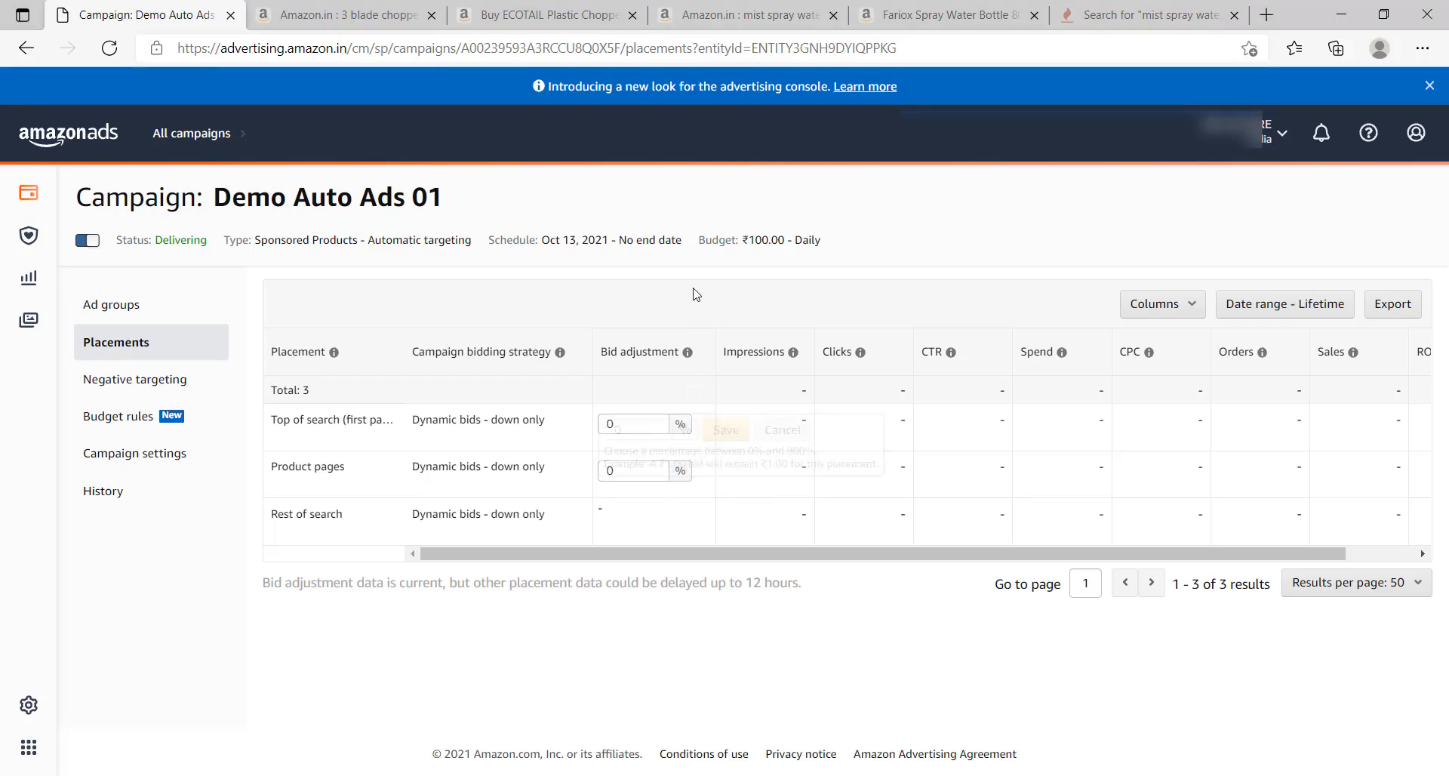
click(174, 386)
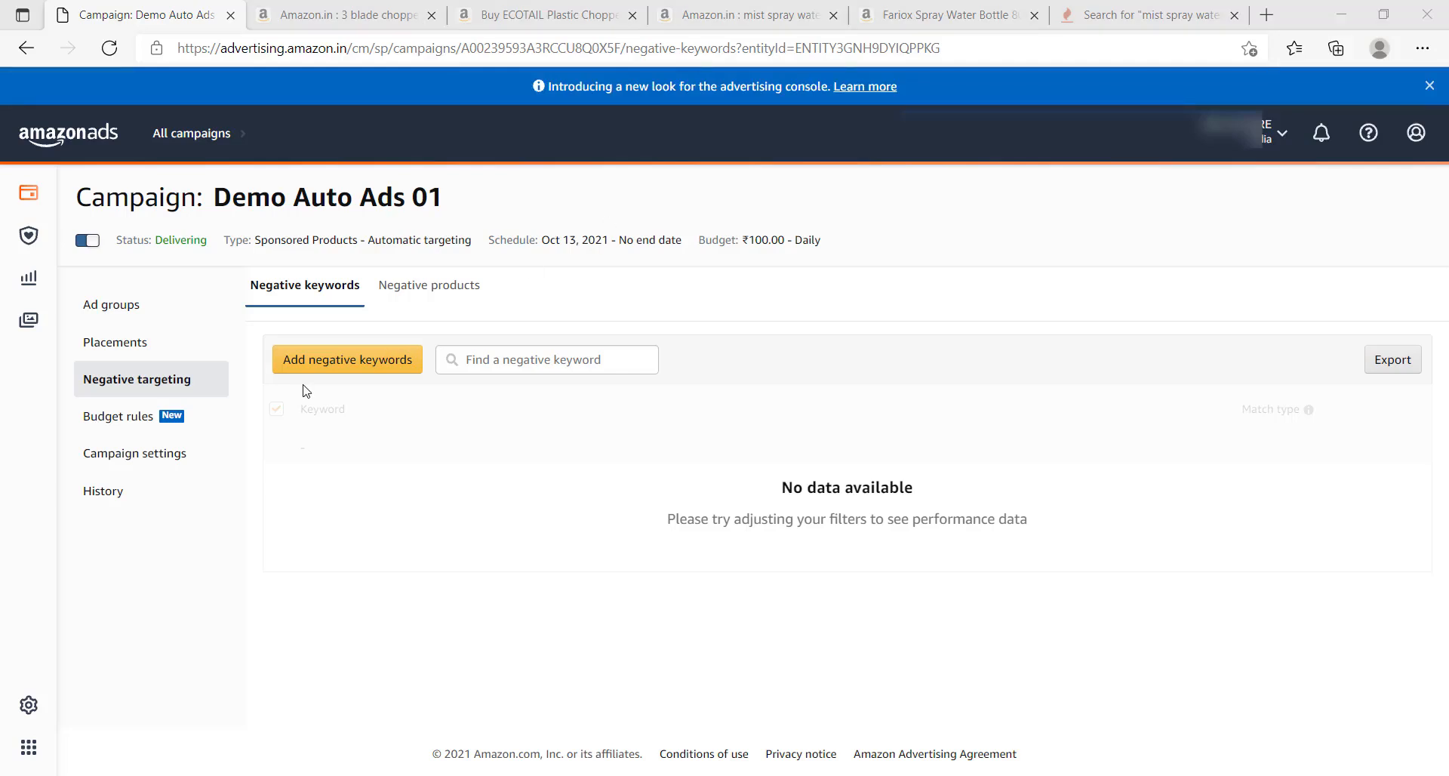
- Start a schedule-type budget rule for the campaign and review the recommended events offered for its date range
click(111, 427)
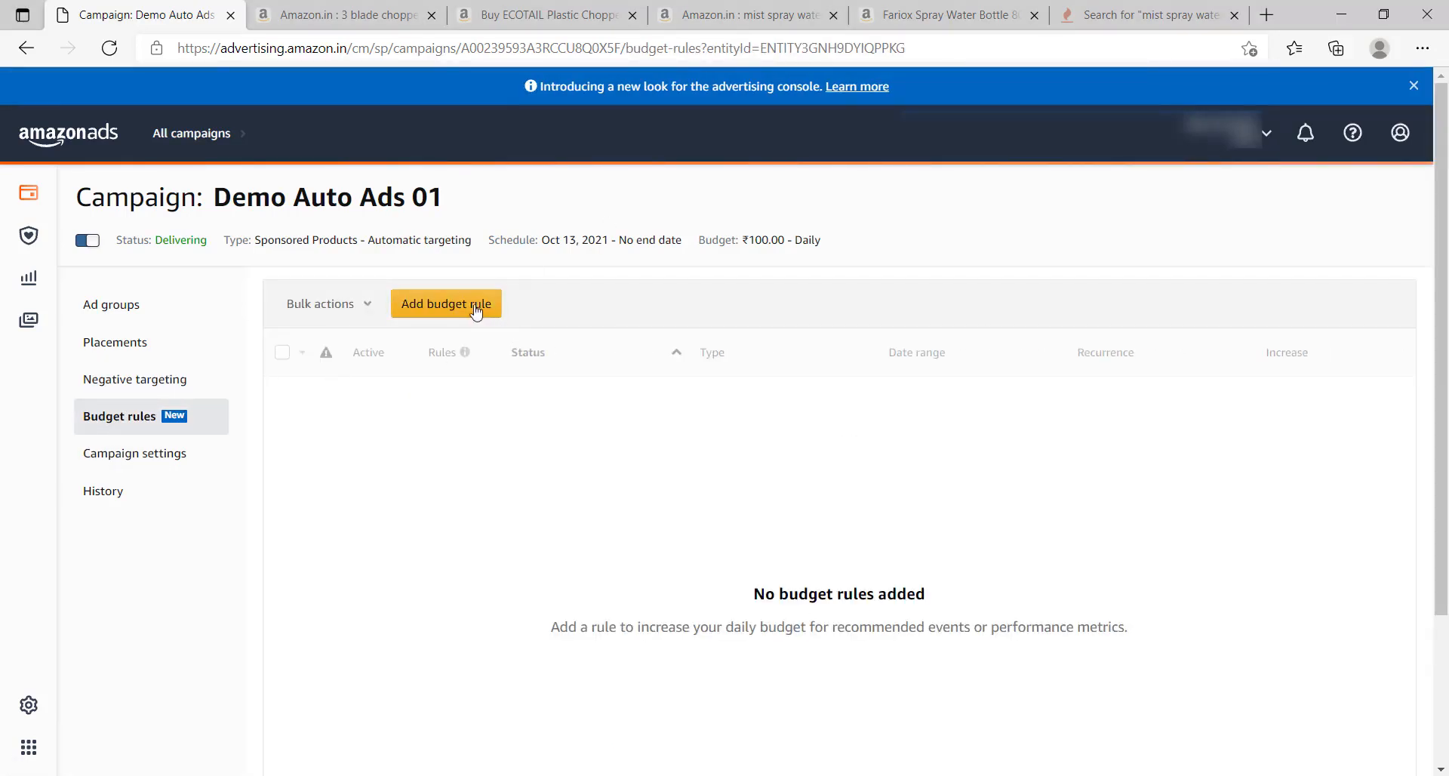
click(424, 308)
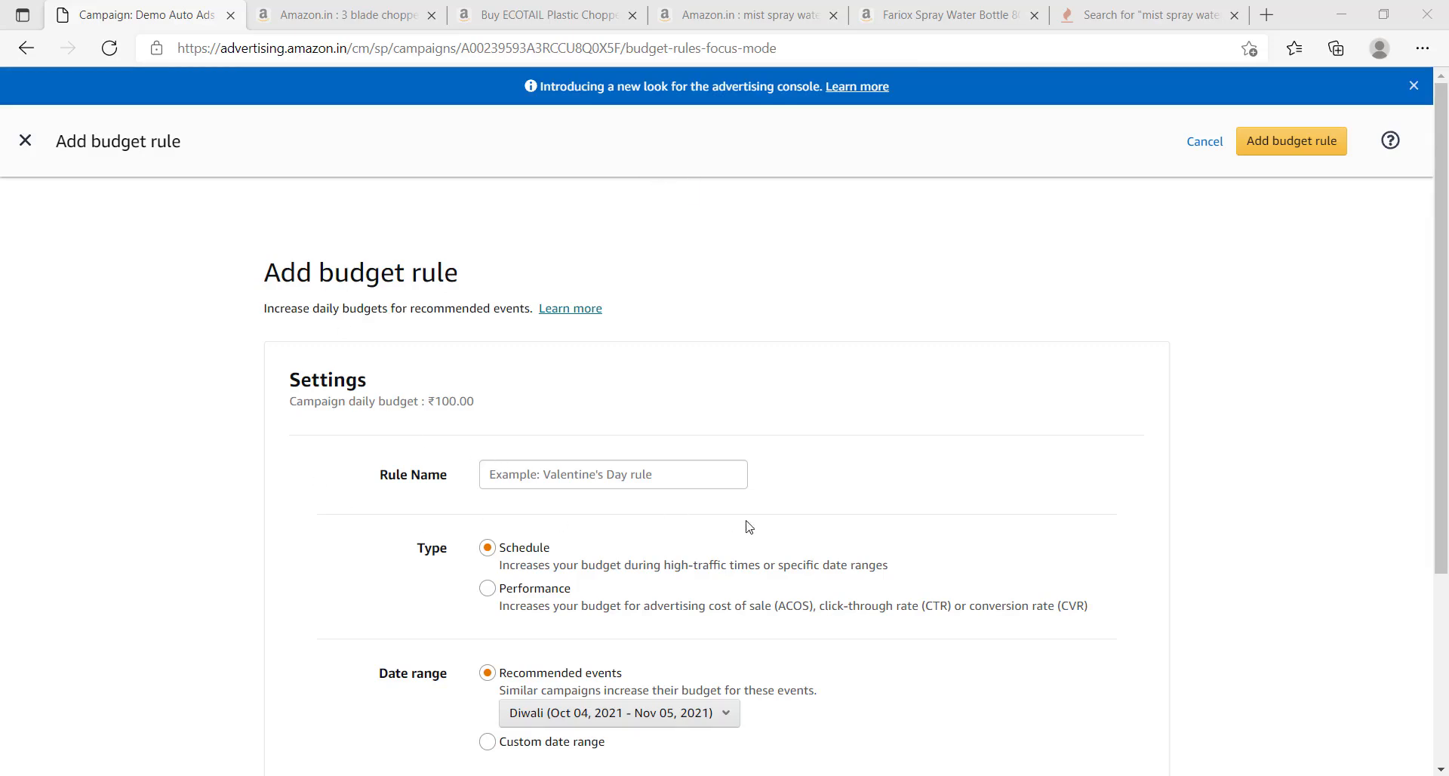
scroll(653, 185, down, 1)
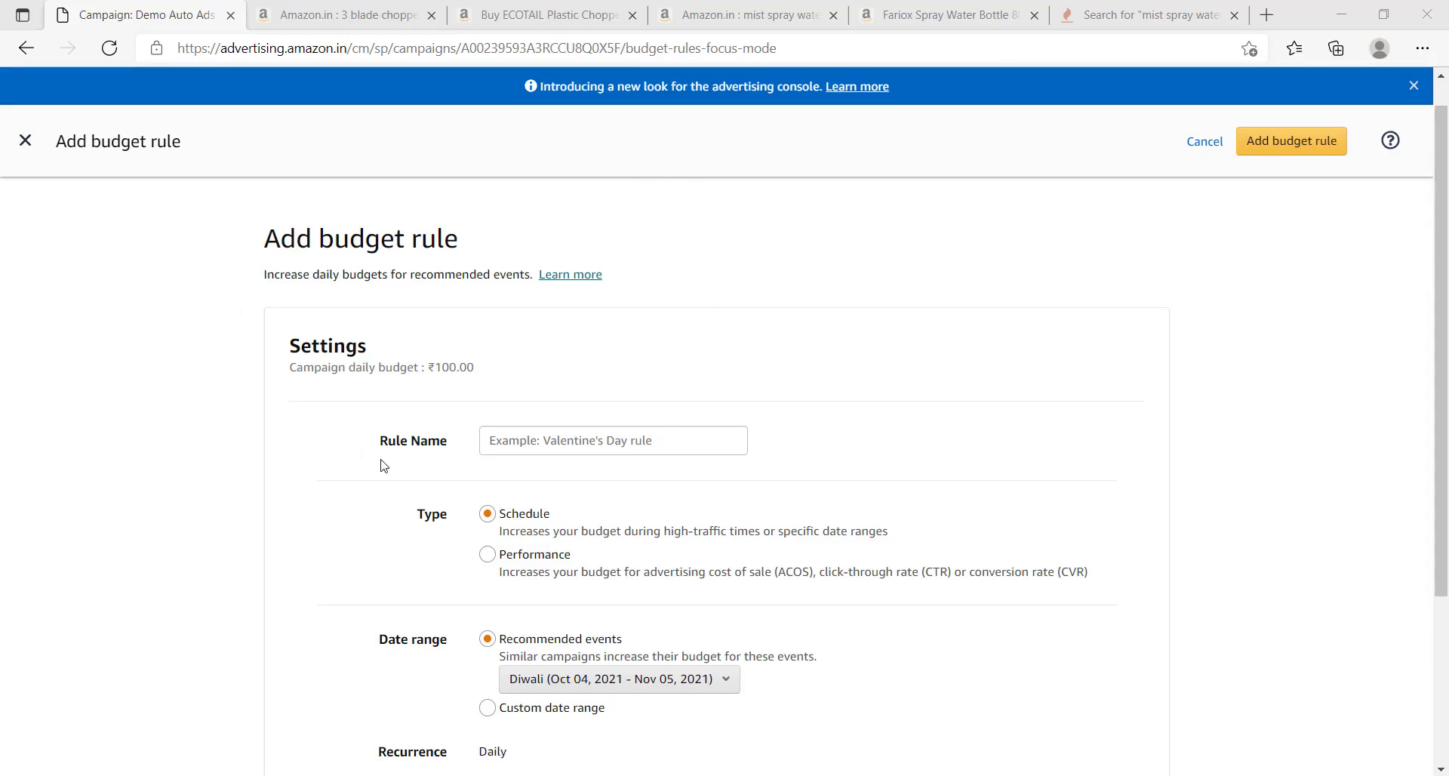
click(532, 528)
scroll(833, 453, down, 1)
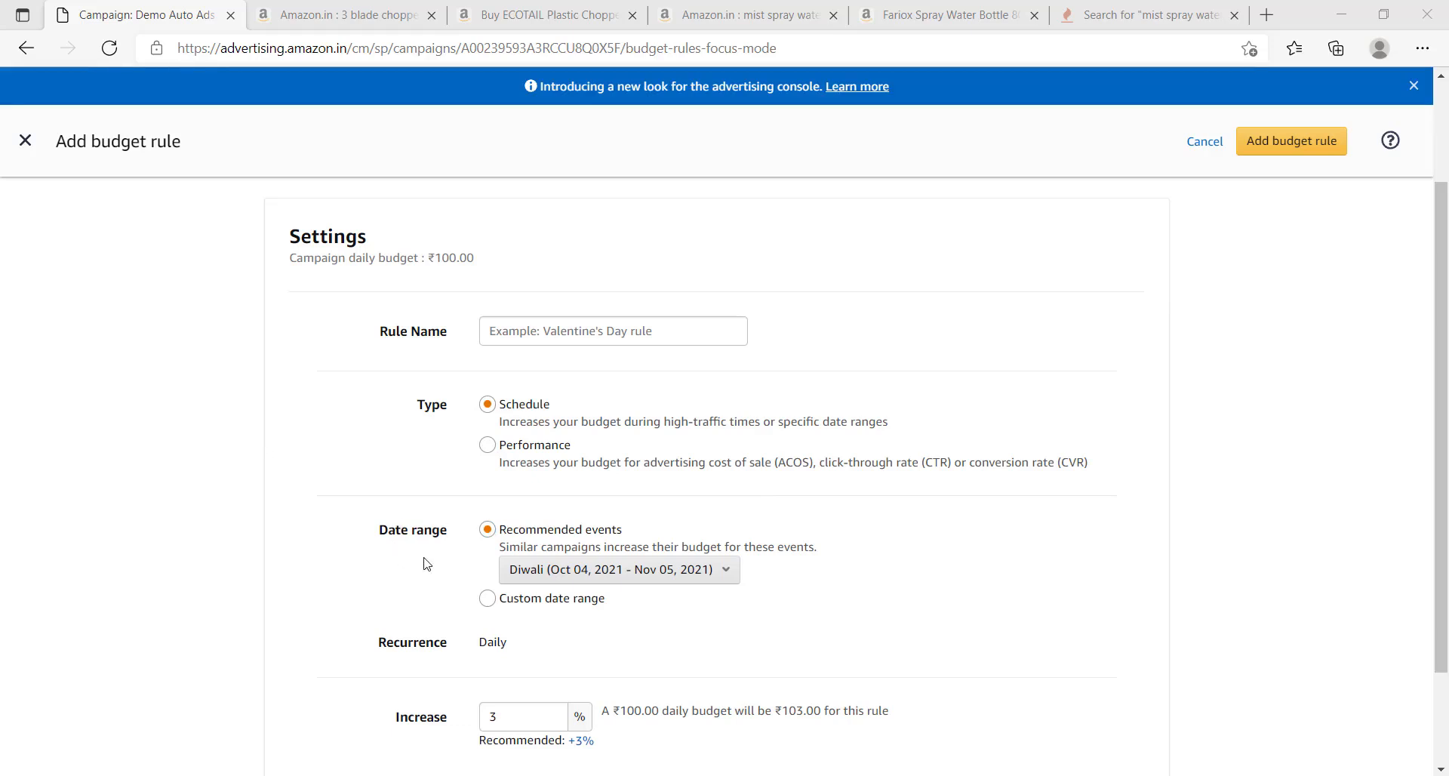
click(732, 575)
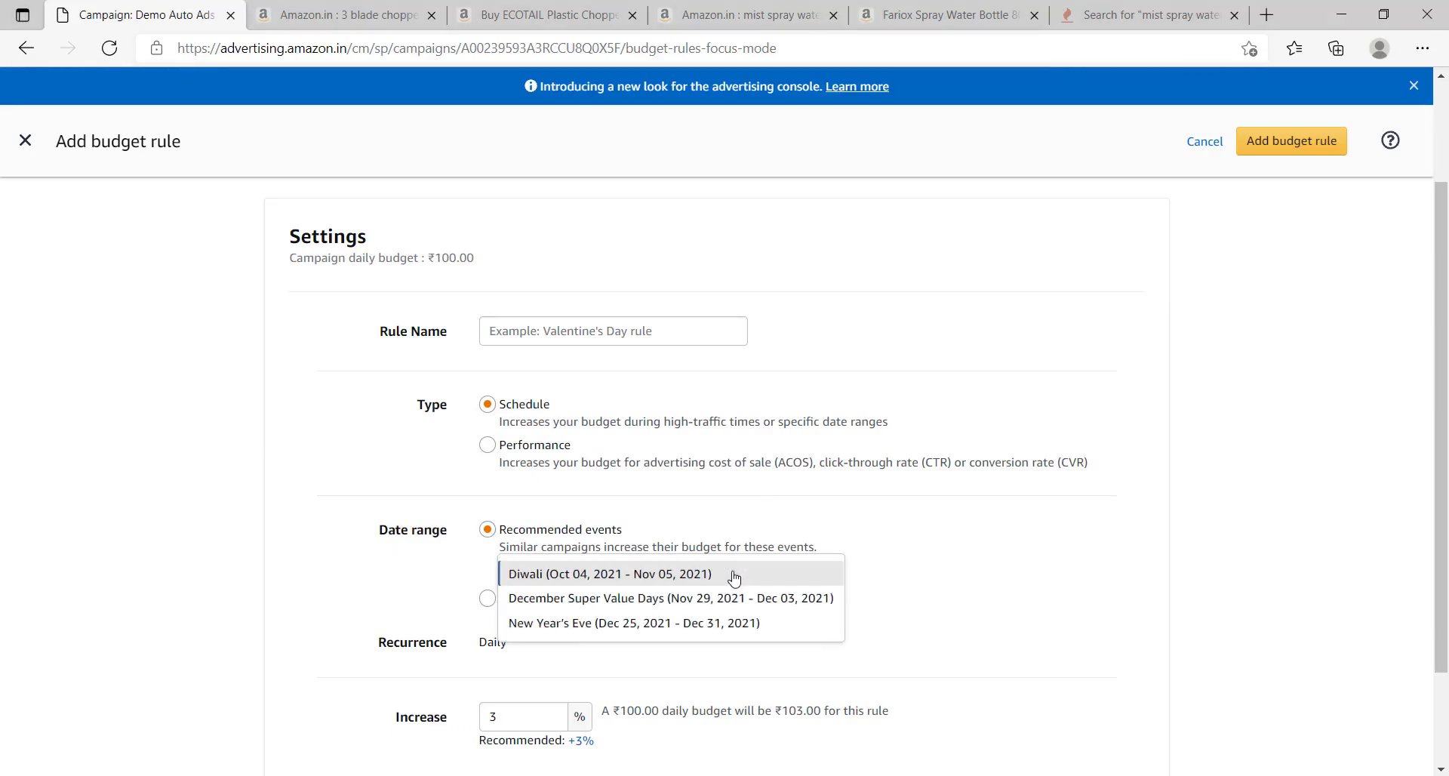
click(1098, 533)
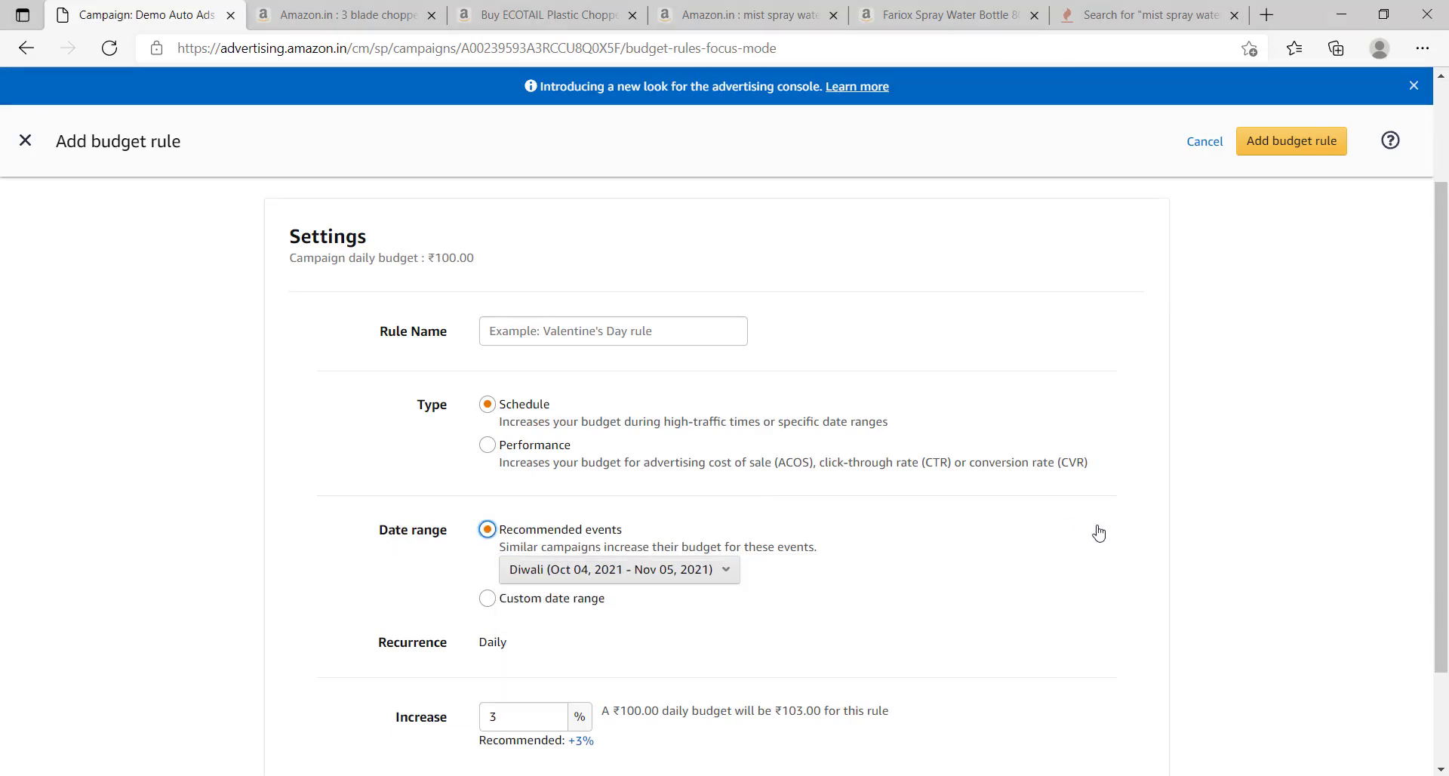
- Try to add a daily budget rule with a custom date range starting Oct 13, 2021, no end date and an 8% increase
click(487, 600)
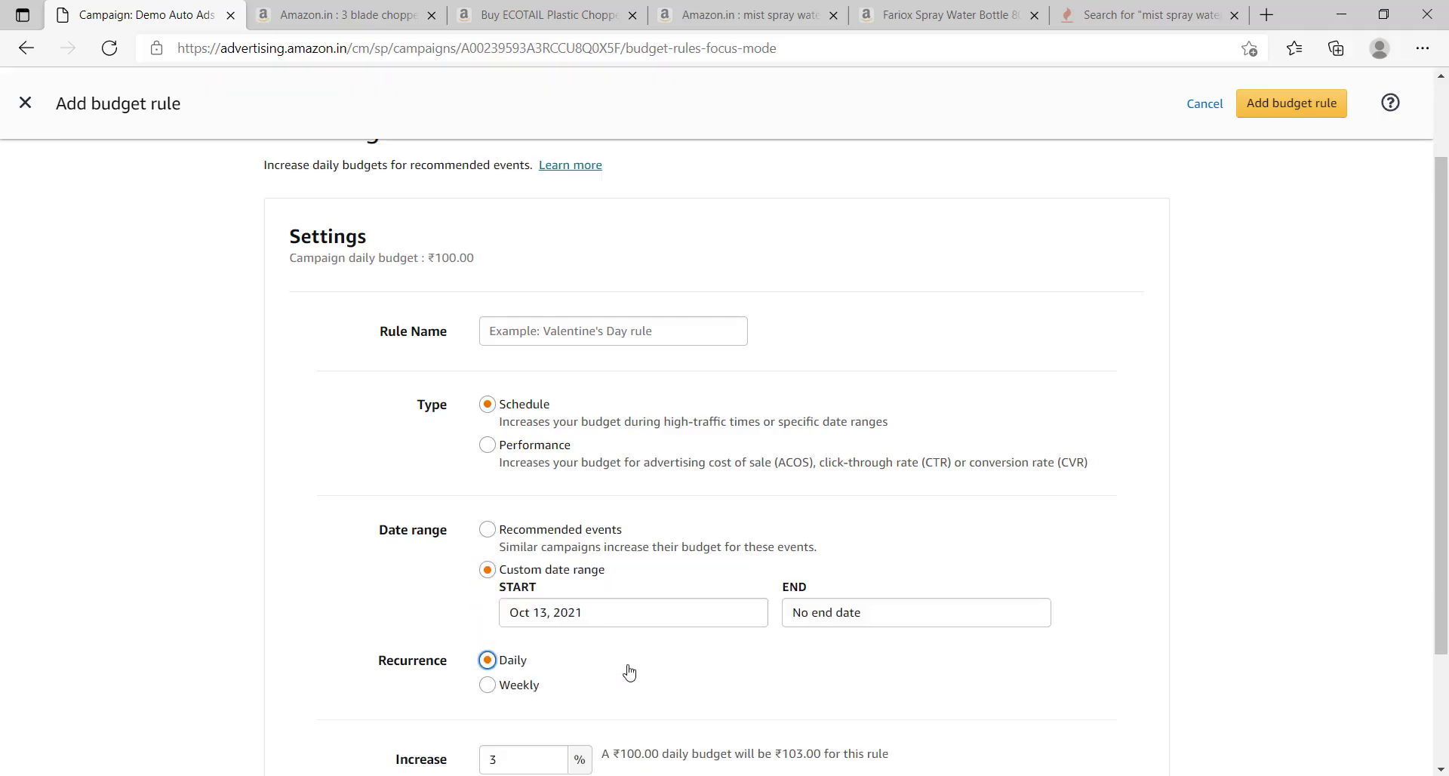
scroll(836, 425, down, 2)
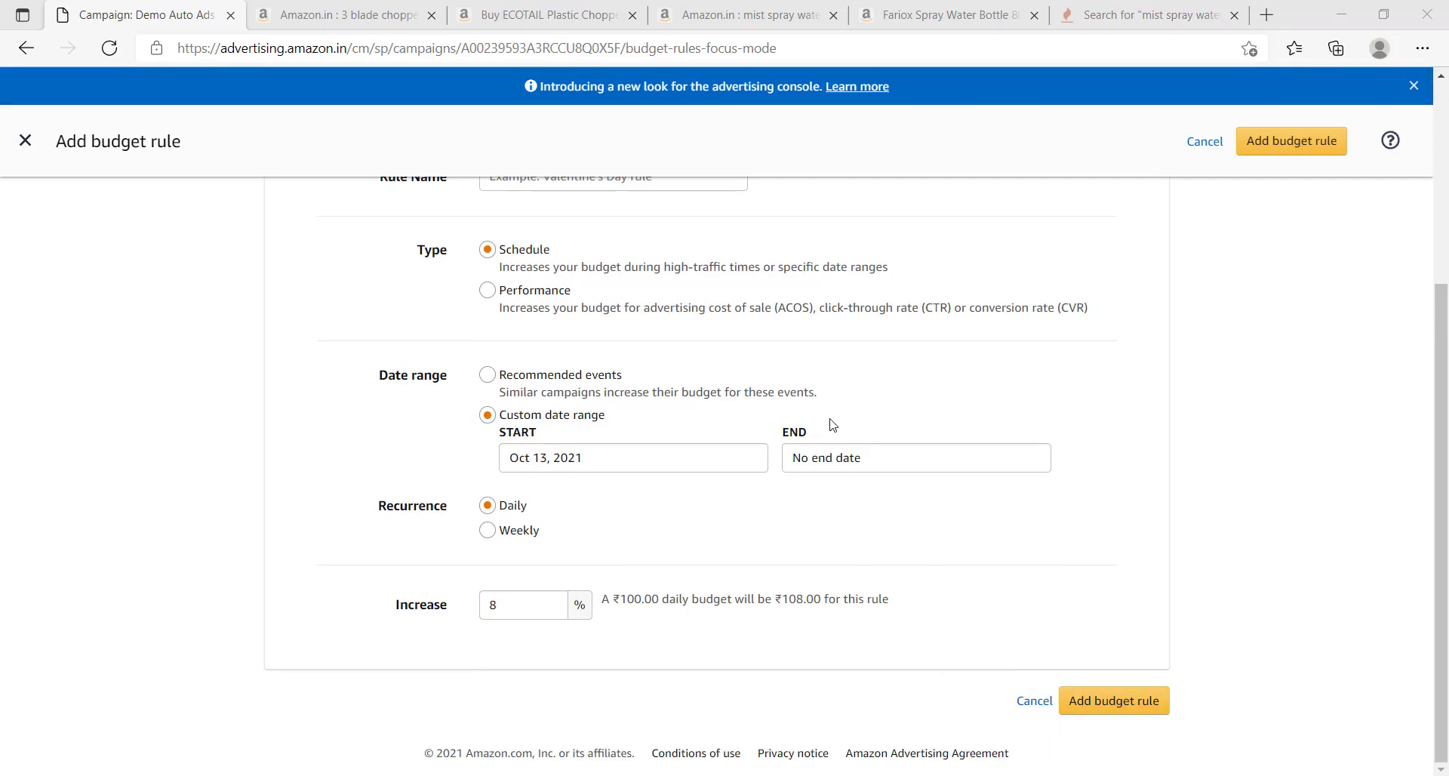
click(1130, 706)
- Review the campaign's settings and change history, along with the console's Amazon selling tools
click(152, 455)
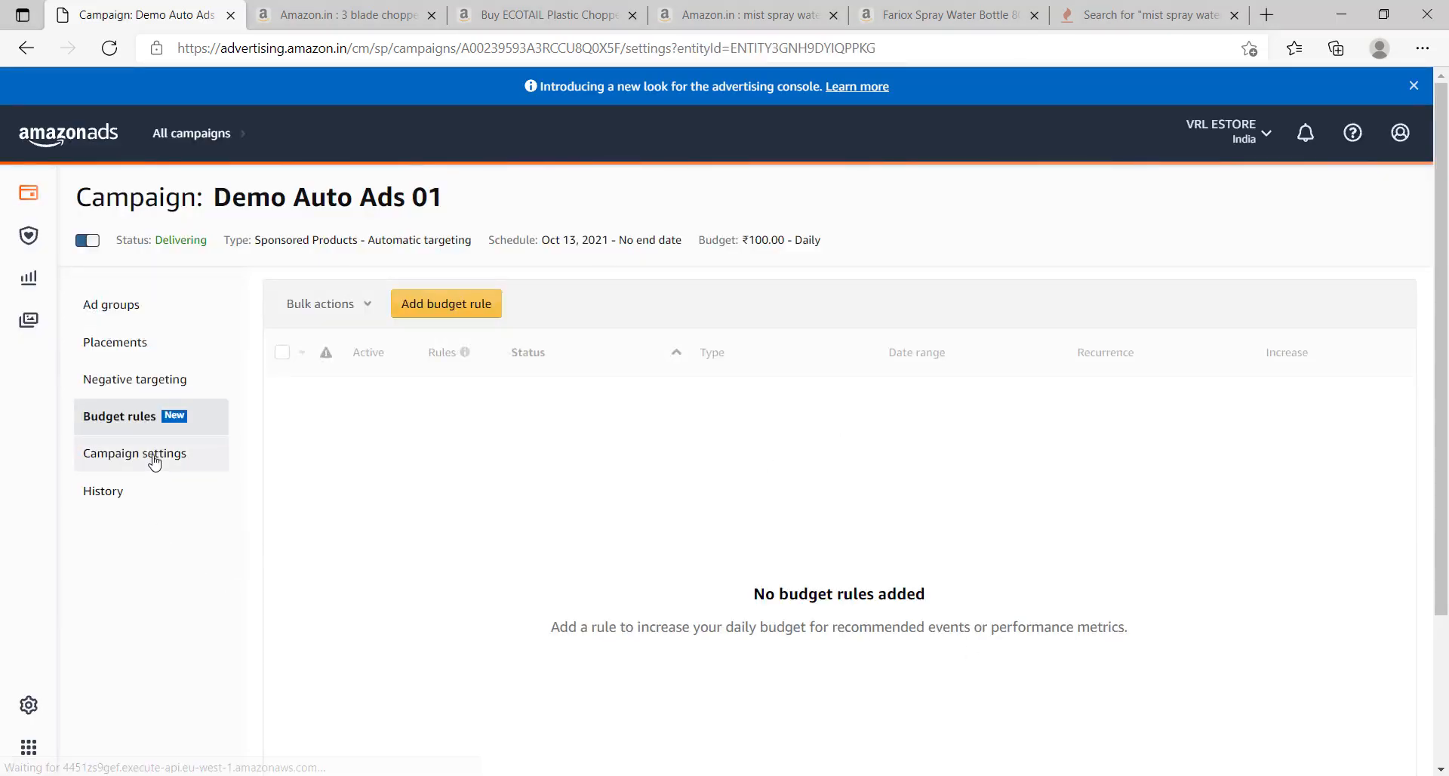
drag(1441, 394, 1440, 436)
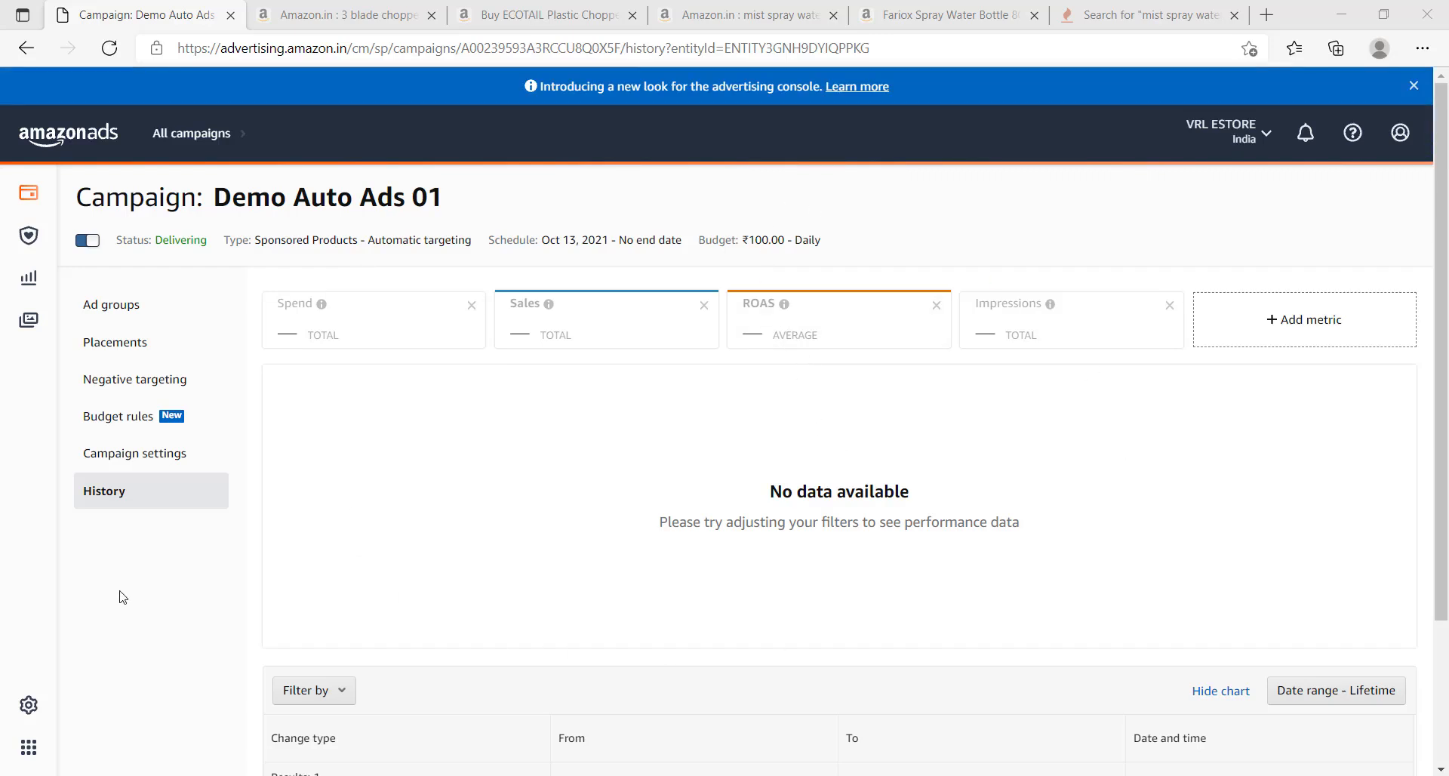
click(28, 704)
click(27, 747)
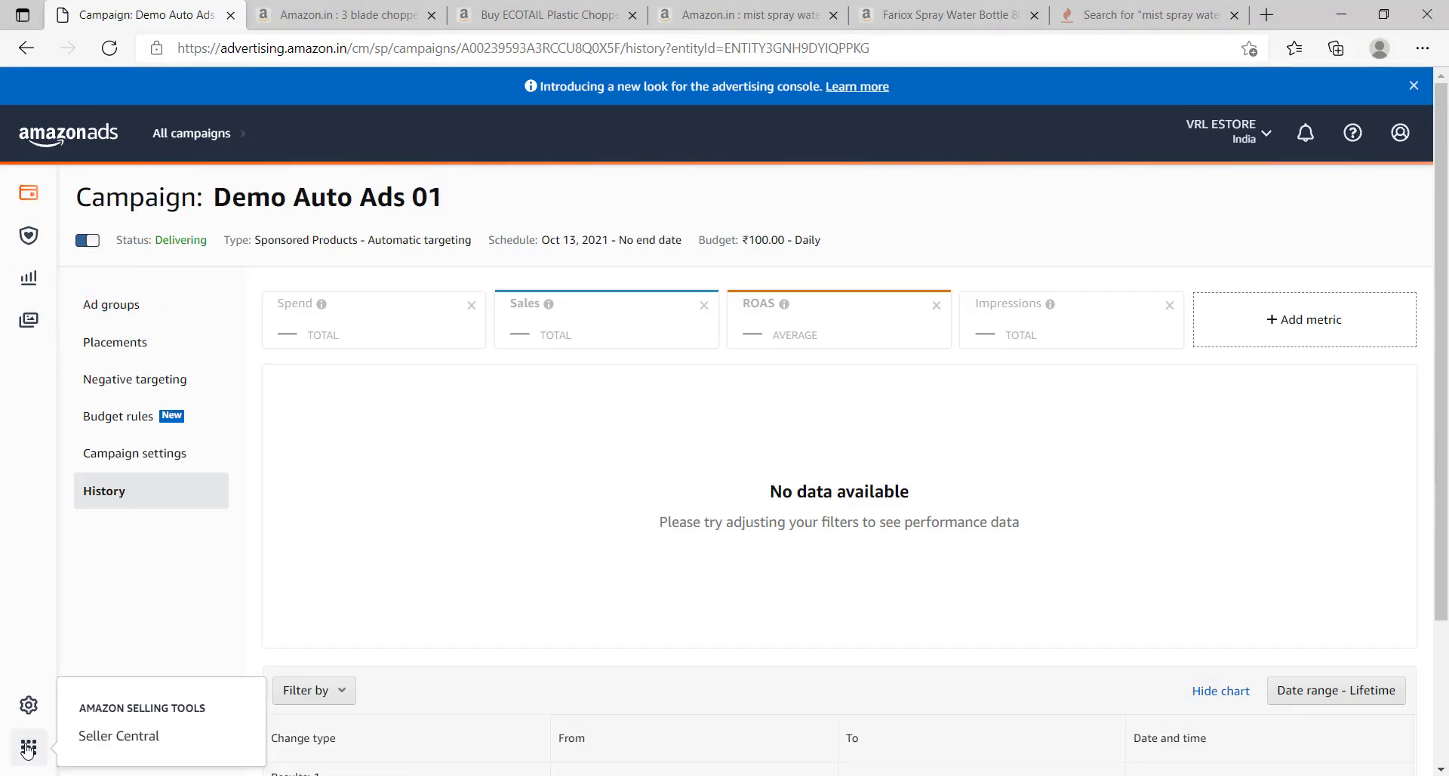
click(140, 744)
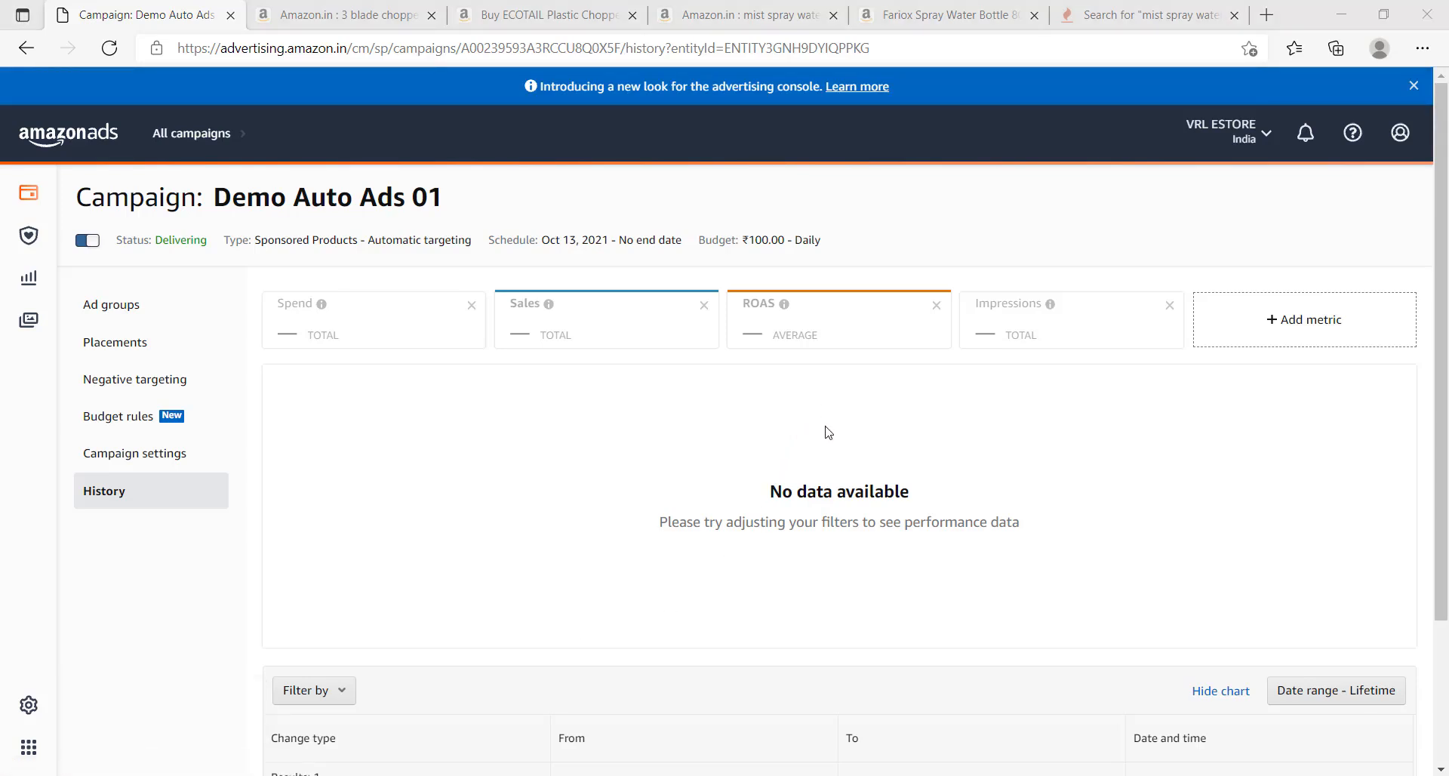